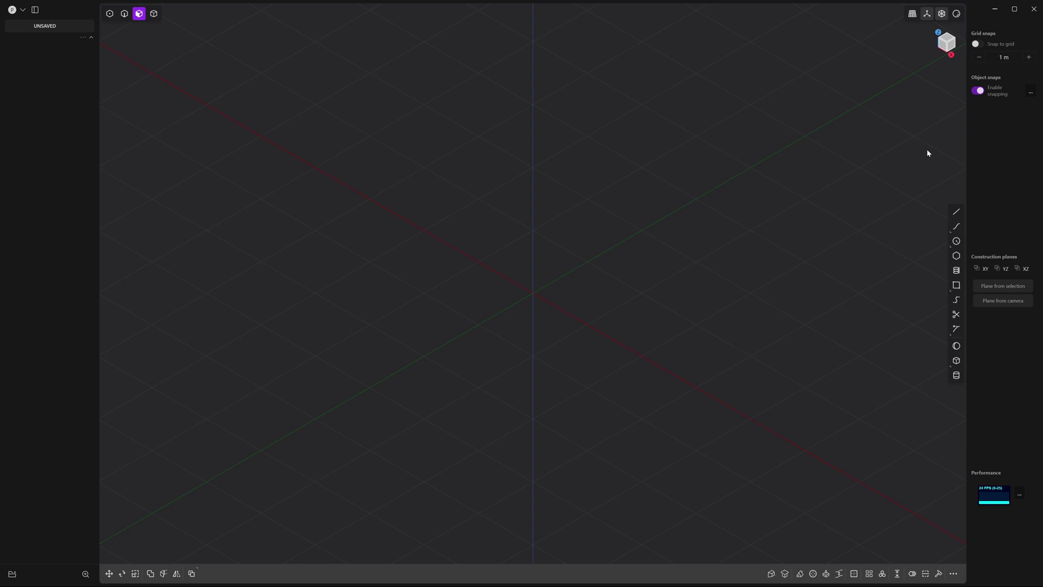
# From the Right view, start a cylinder with its centre on the origin.
pyautogui.click(951, 48)
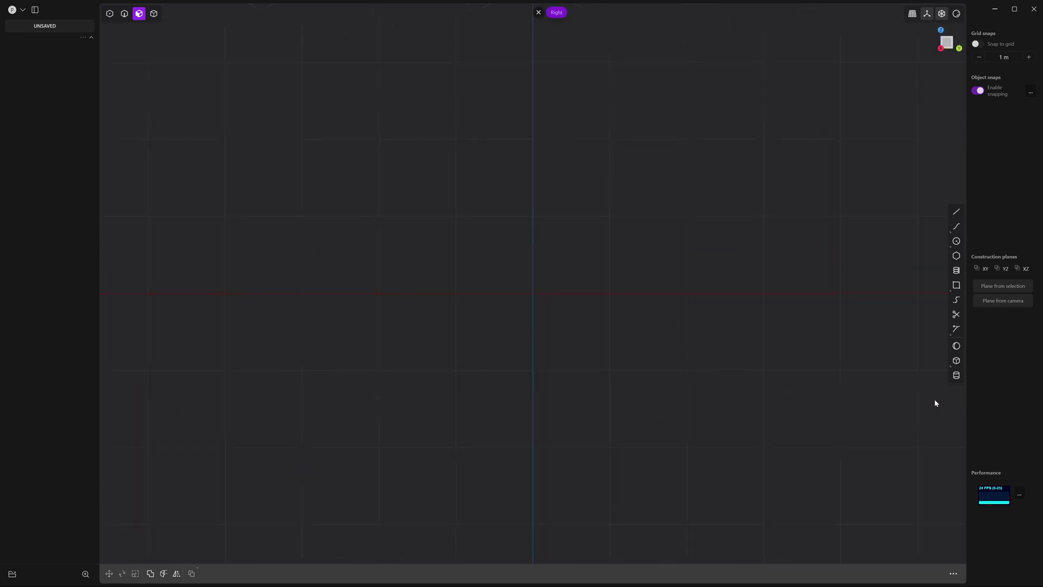
pyautogui.click(955, 376)
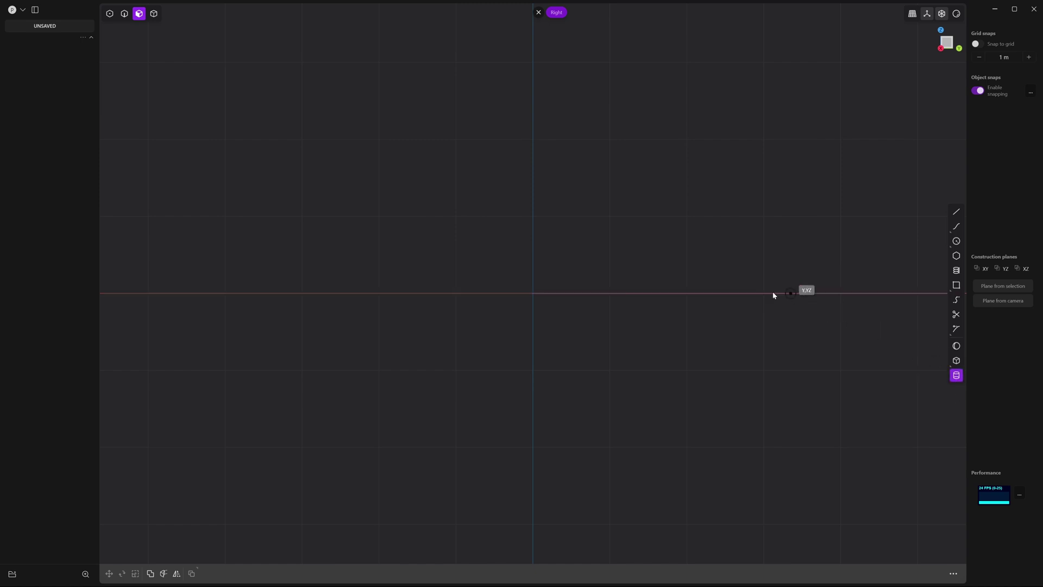
pyautogui.click(532, 293)
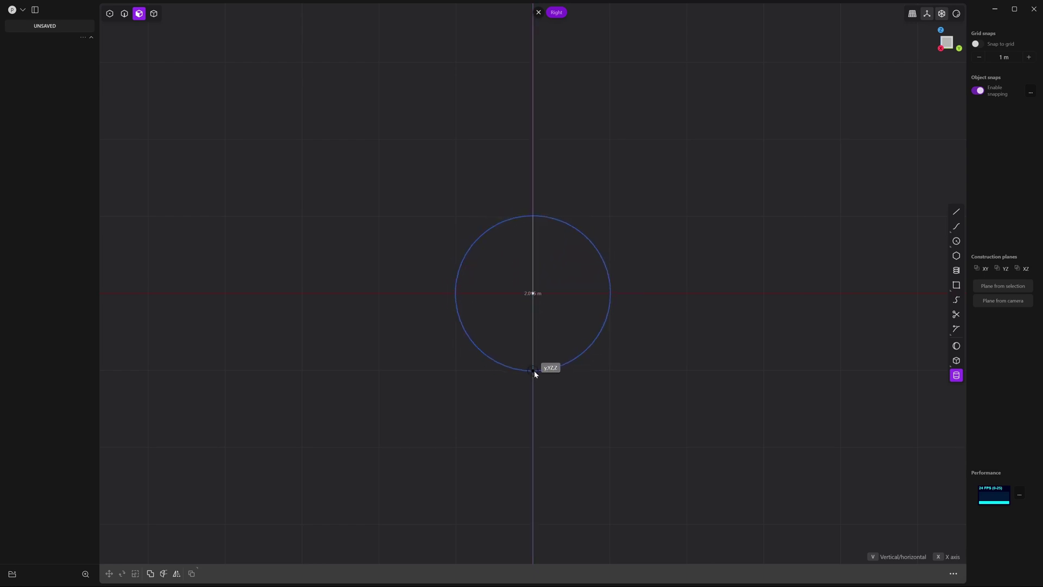
# Make Cylinder.001 with a radius of about 1.02 m and a height of 5 m.
pyautogui.click(533, 371)
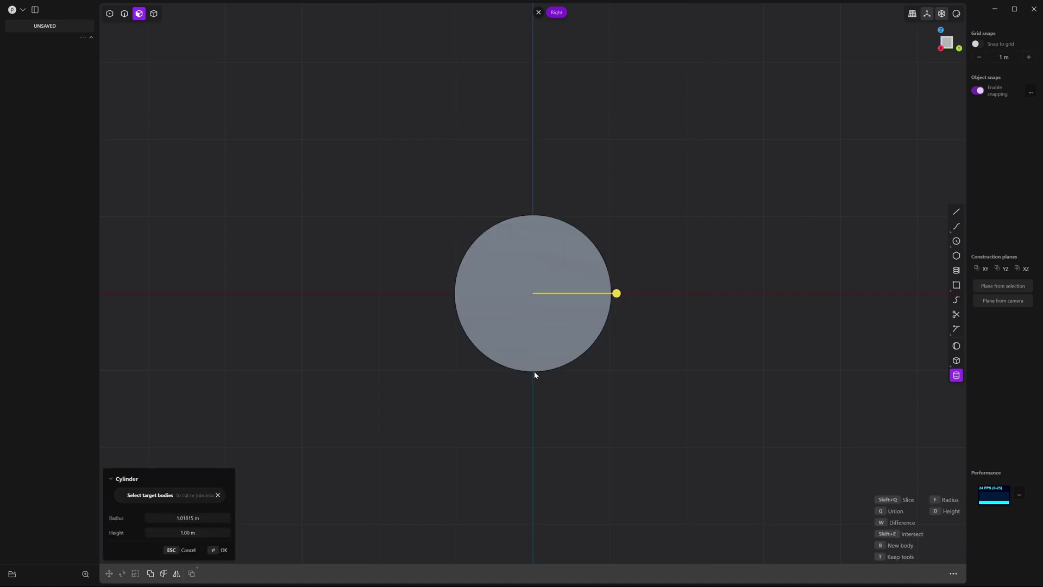
pyautogui.moveTo(487, 400)
pyautogui.mouseDown(button='middle')
pyautogui.moveTo(565, 416)
pyautogui.moveTo(582, 405)
pyautogui.moveTo(505, 395)
pyautogui.mouseUp(button='middle')
pyautogui.moveTo(487, 283); pyautogui.dragTo(561, 301)
pyautogui.write('5')
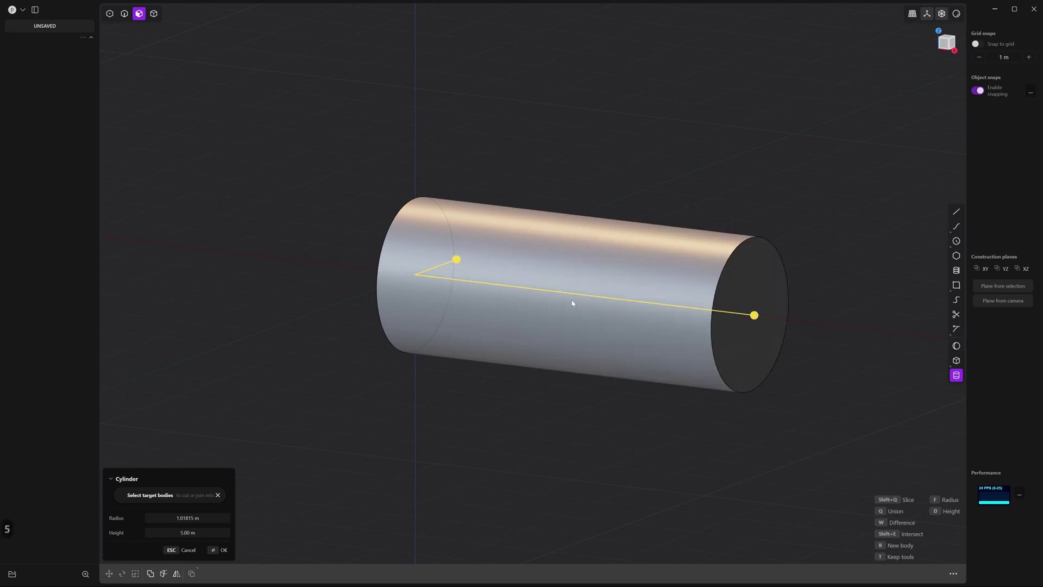
pyautogui.click(573, 303)
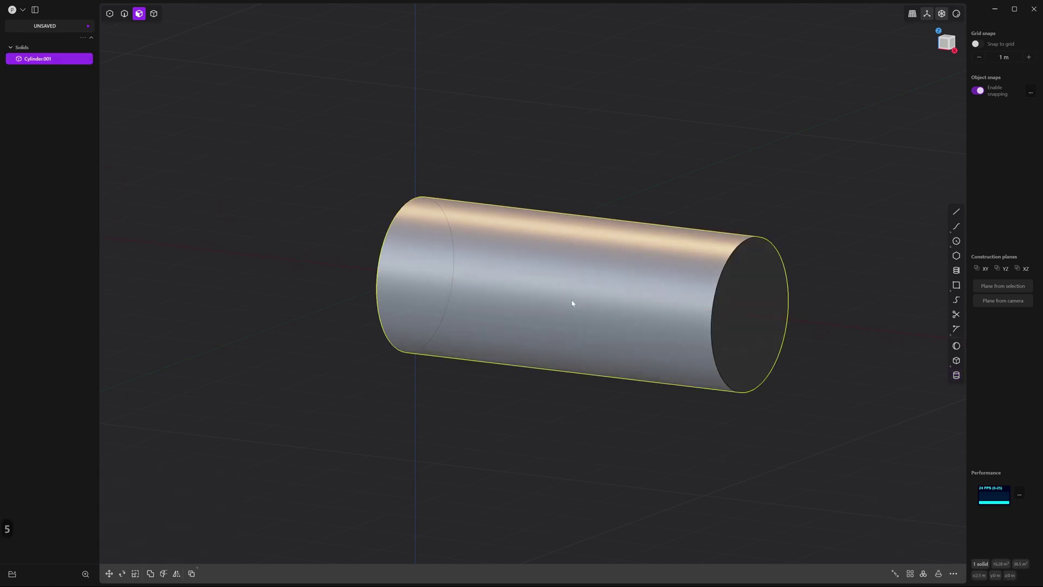
pyautogui.moveTo(498, 385); pyautogui.dragTo(602, 404, button='middle')
# Move Cylinder.001 -2.5 m along the X axis so it is centred on the origin.
pyautogui.press('g')
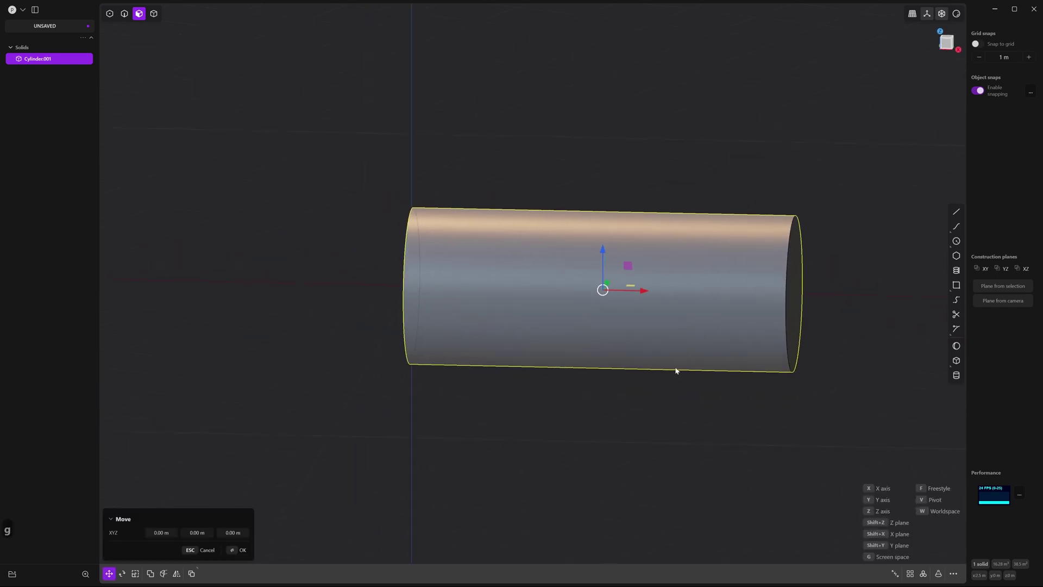
pyautogui.press('x')
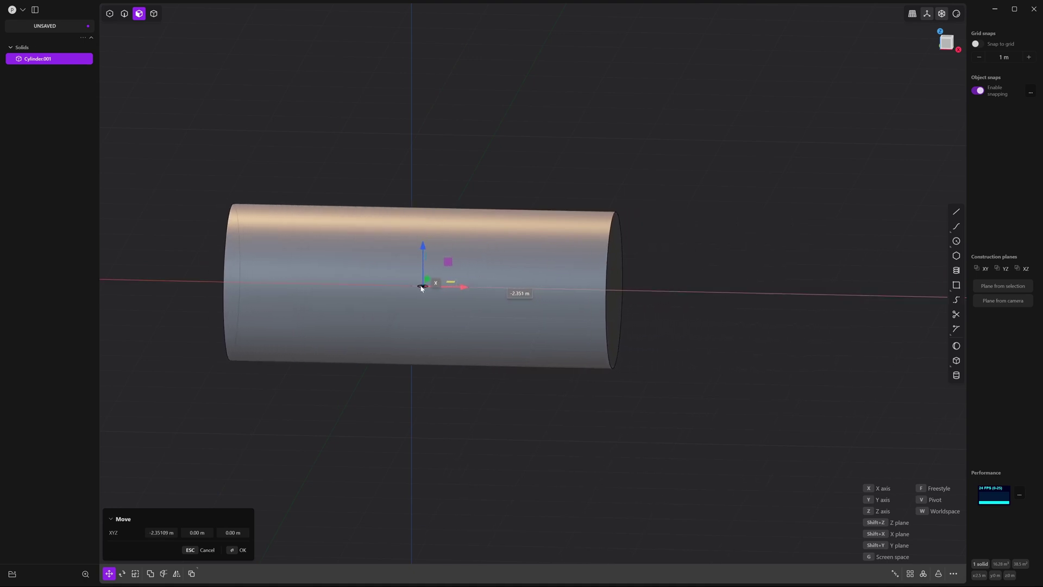
pyautogui.moveTo(412, 290); pyautogui.dragTo(483, 293, button='middle')
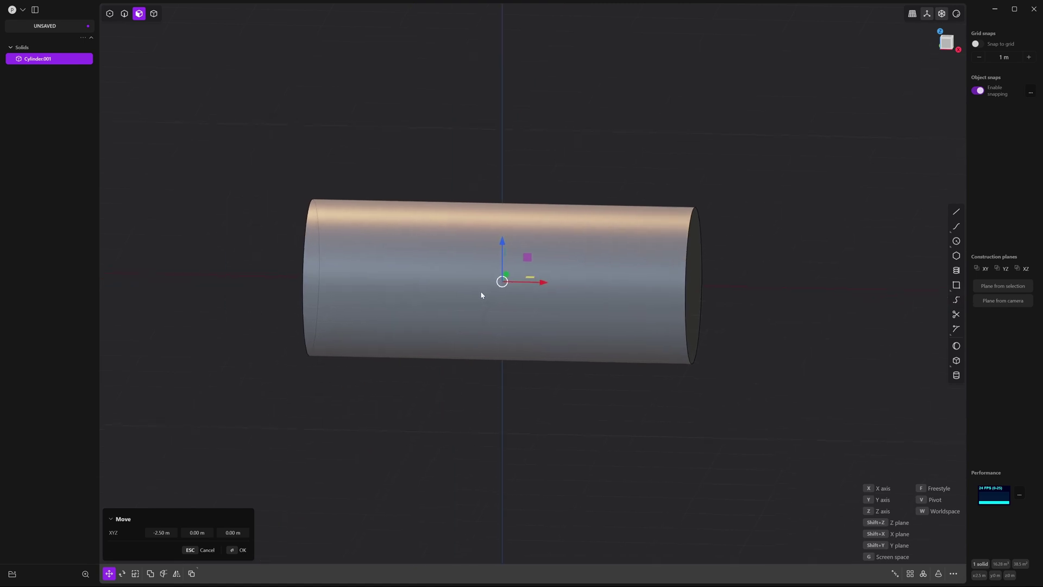
pyautogui.scroll(4, 503, 303)
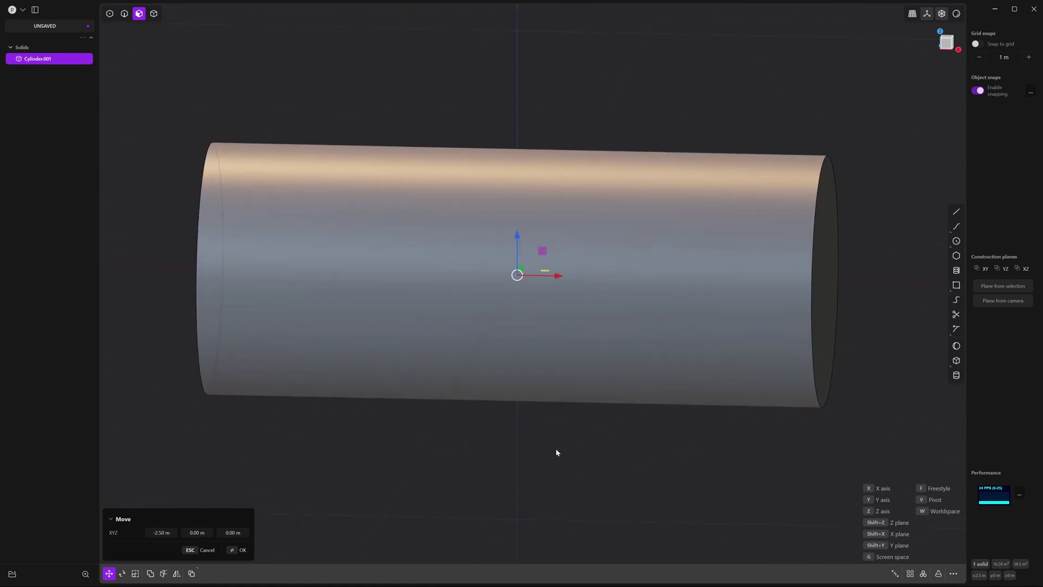
pyautogui.click(559, 449)
pyautogui.scroll(-3, 656, 453)
pyautogui.click(943, 49)
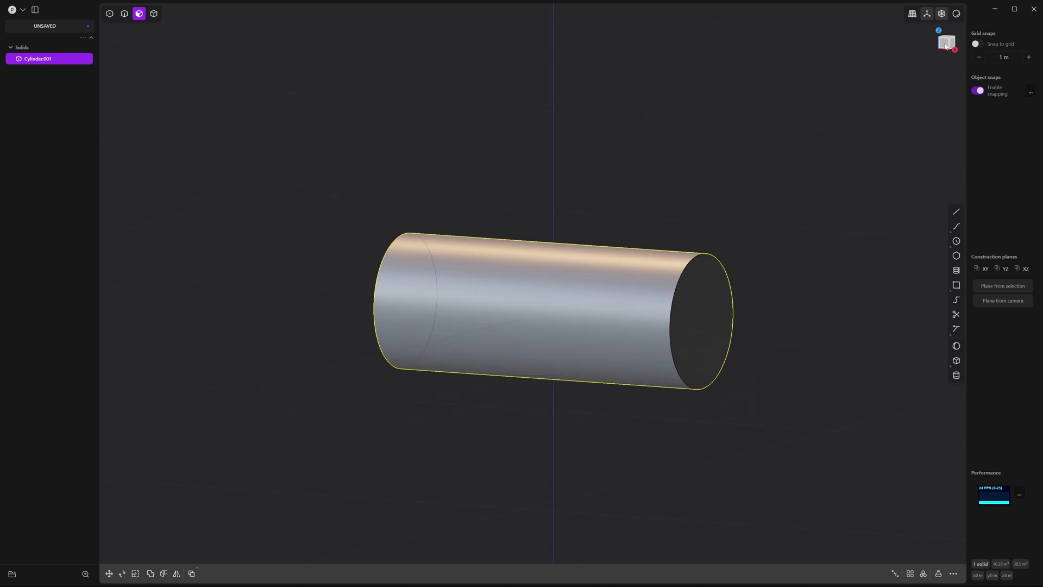
# In Front view, duplicate the cylinder and lower the copy about 1.08 m in Z.
pyautogui.click(945, 47)
pyautogui.press('d')
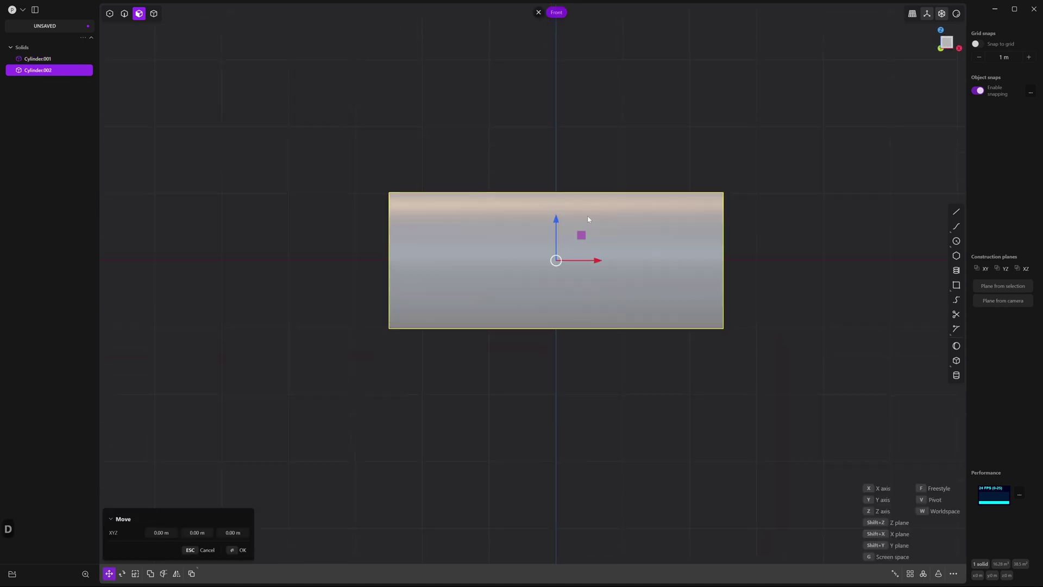
pyautogui.moveTo(557, 224); pyautogui.dragTo(557, 273)
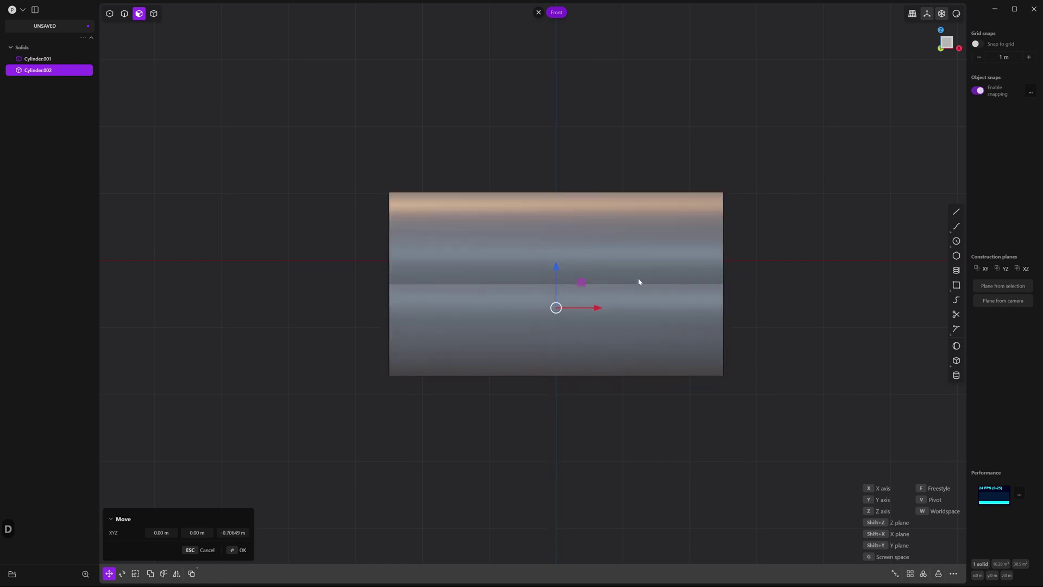
pyautogui.moveTo(639, 280)
pyautogui.mouseDown(button='middle')
pyautogui.moveTo(590, 282)
pyautogui.moveTo(647, 266)
pyautogui.mouseUp(button='middle')
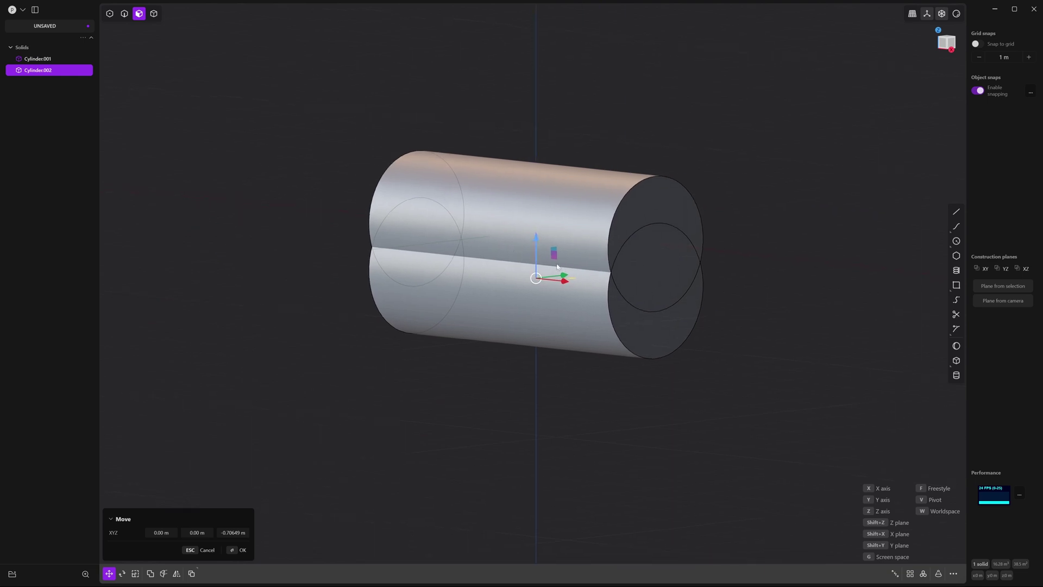
pyautogui.moveTo(536, 239); pyautogui.dragTo(537, 269)
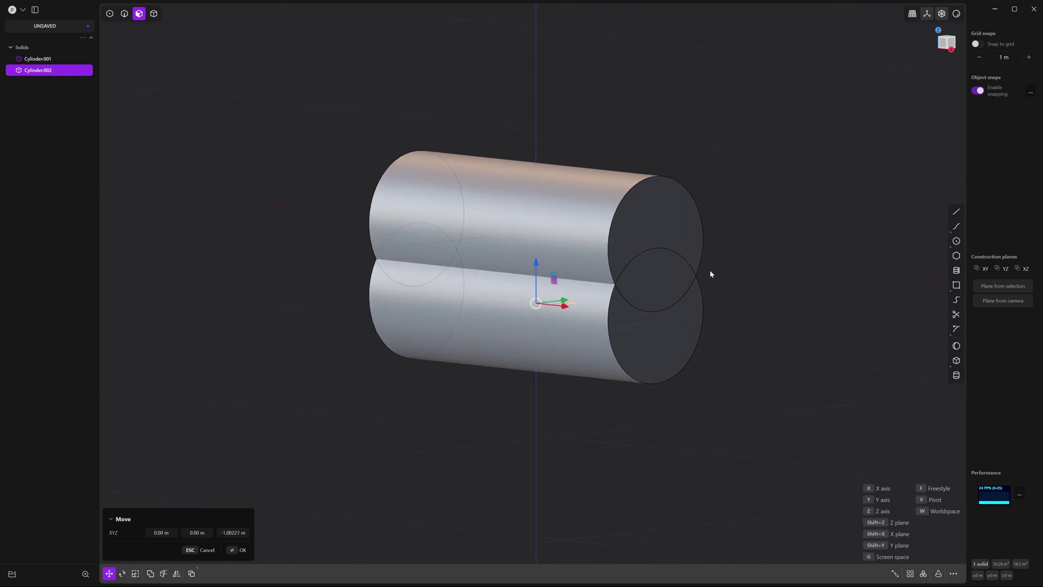
pyautogui.press('Return')
# Deselect the copy and box-select the upper cylinder.
pyautogui.scroll(-3, 783, 280)
pyautogui.keyDown('shift'); pyautogui.moveTo(778, 276); pyautogui.dragTo(704, 282, button='middle'); pyautogui.keyUp('shift')
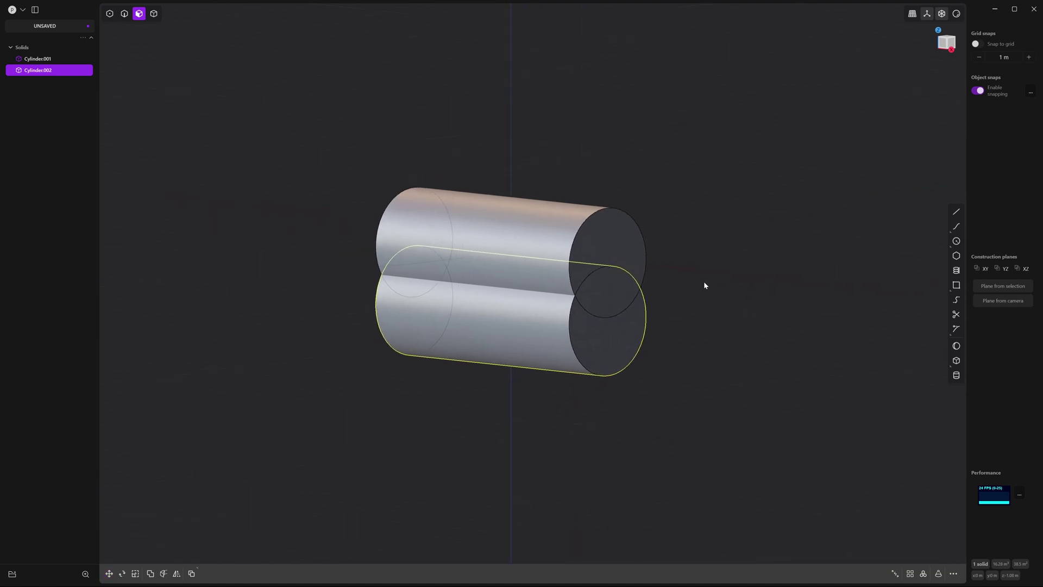
pyautogui.click(704, 282)
pyautogui.moveTo(801, 75); pyautogui.dragTo(517, 249)
# Boolean-union both cylinders into a single figure-eight Cylinder.001 solid.
pyautogui.press('4')
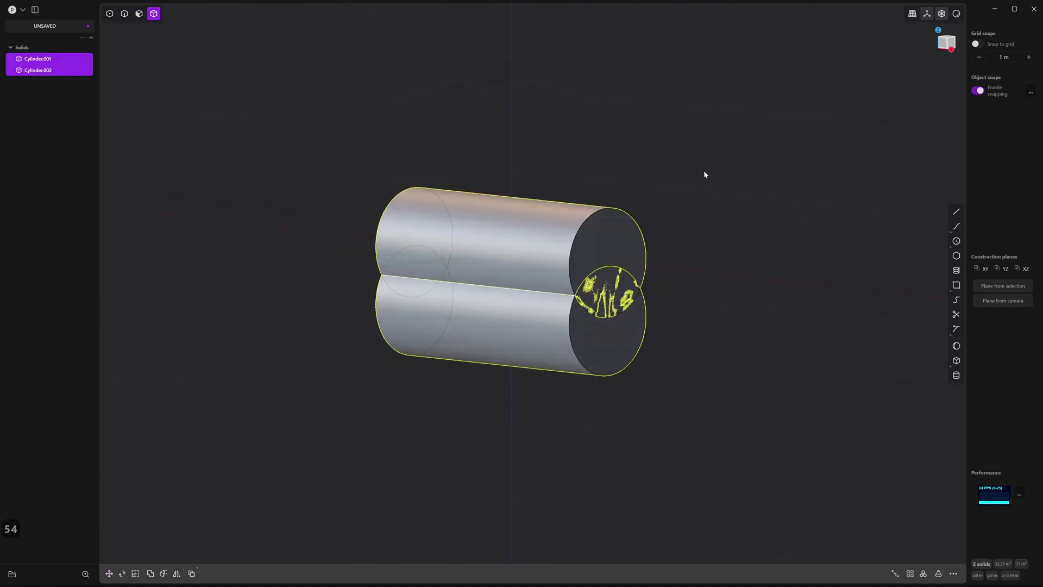
pyautogui.press('q')
pyautogui.press('q')
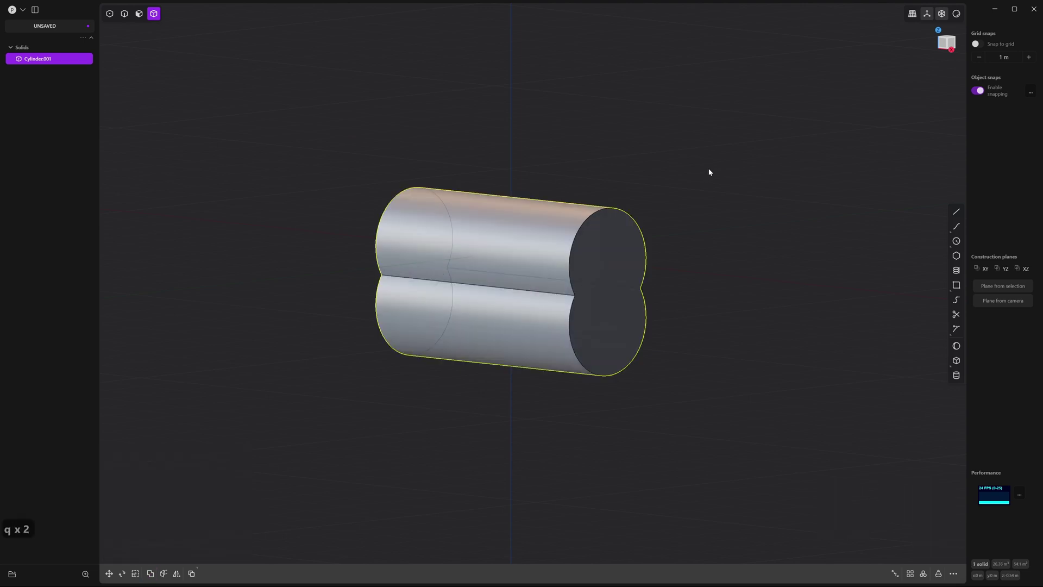
pyautogui.click(606, 250)
pyautogui.press('g')
pyautogui.press('g')
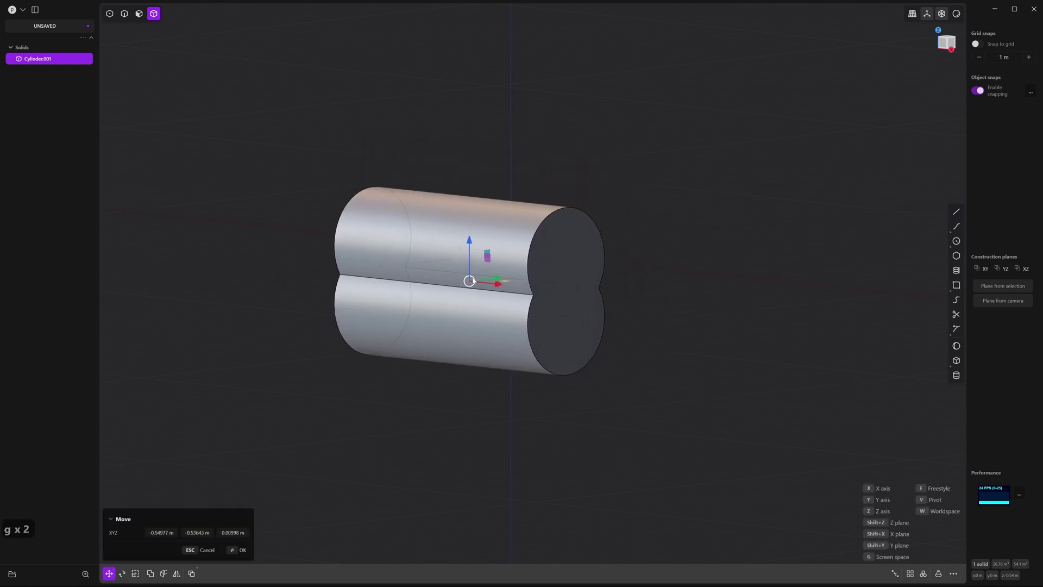
pyautogui.press('Escape')
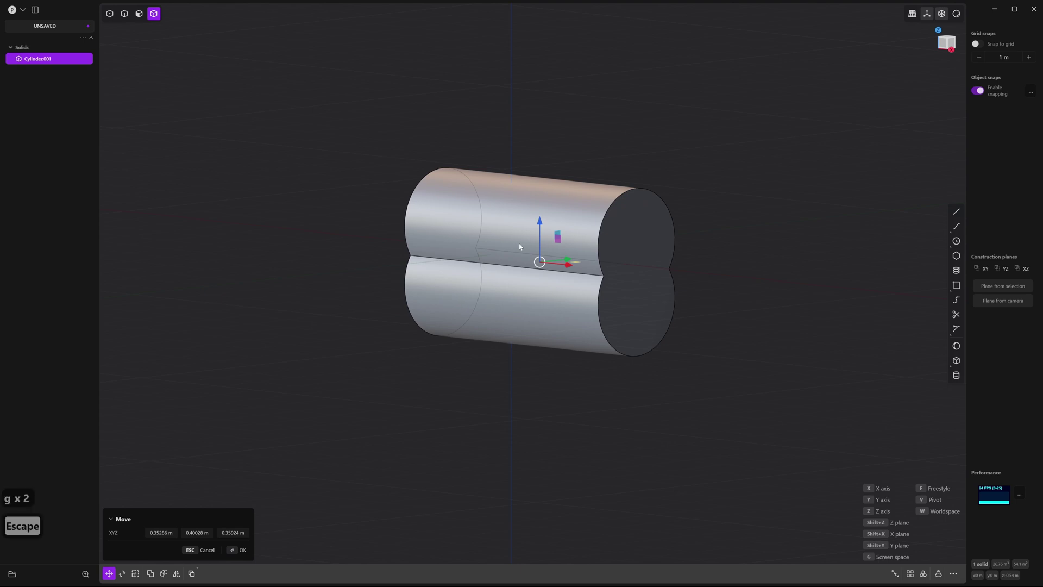
pyautogui.click(613, 181)
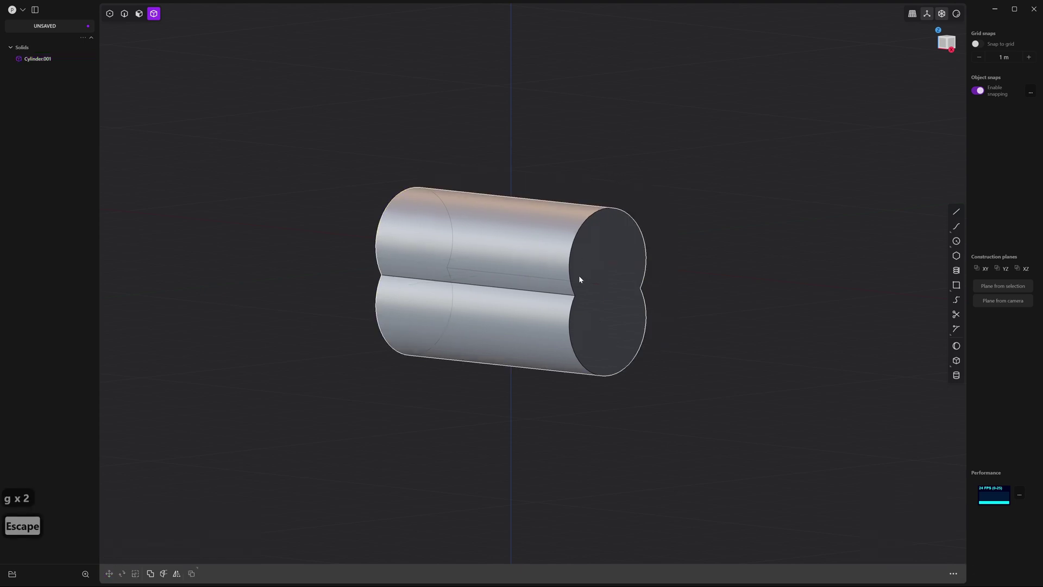
pyautogui.scroll(3, 578, 277)
# Fillet both seam edges between the barrels at about 0.315 m.
pyautogui.press('2')
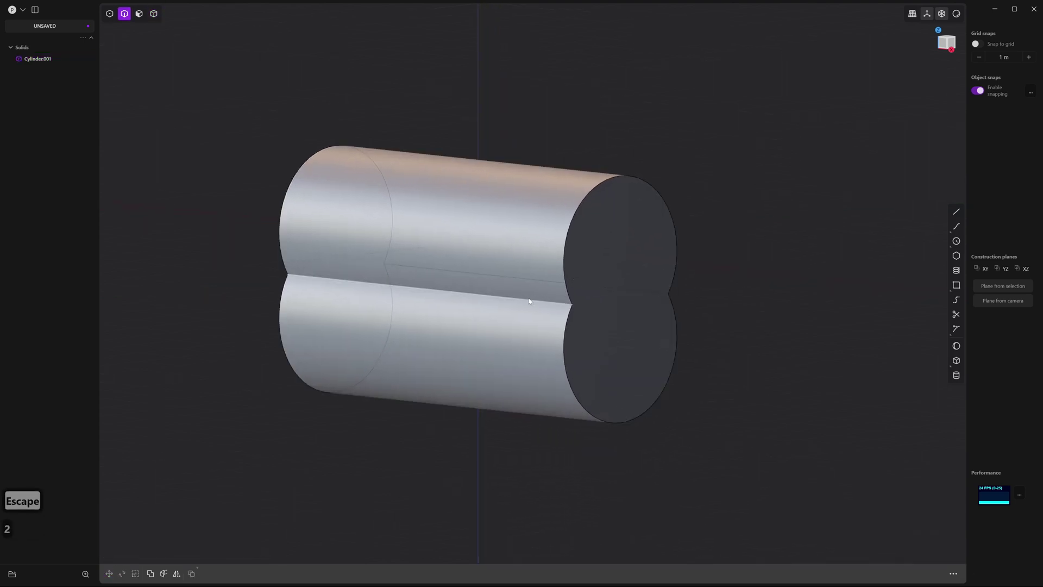
pyautogui.click(528, 301)
pyautogui.press('f')
pyautogui.moveTo(718, 308); pyautogui.dragTo(580, 301, button='middle')
pyautogui.click(771, 288)
pyautogui.scroll(5, 580, 301)
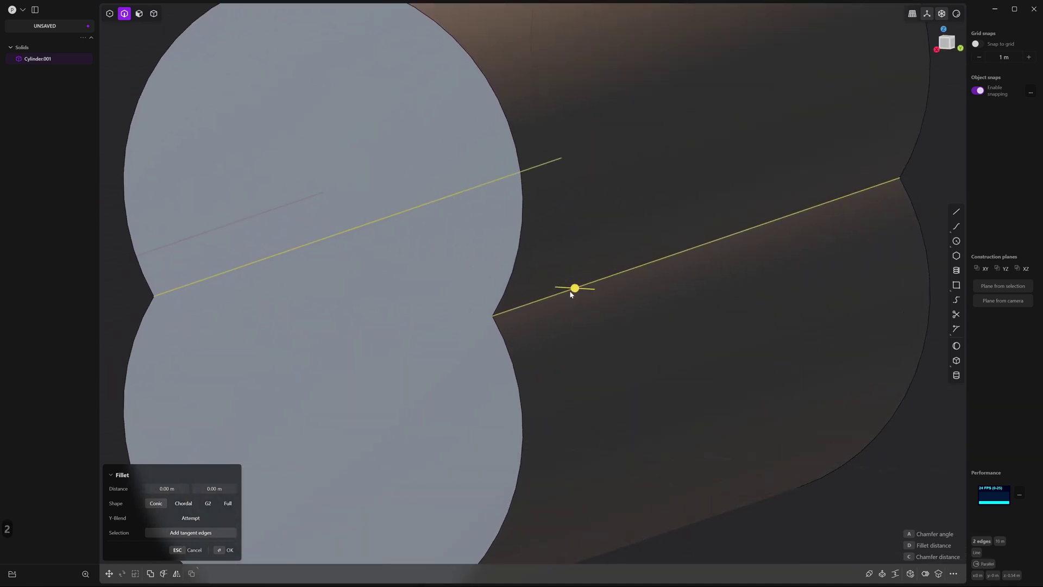
pyautogui.moveTo(574, 291); pyautogui.dragTo(625, 294)
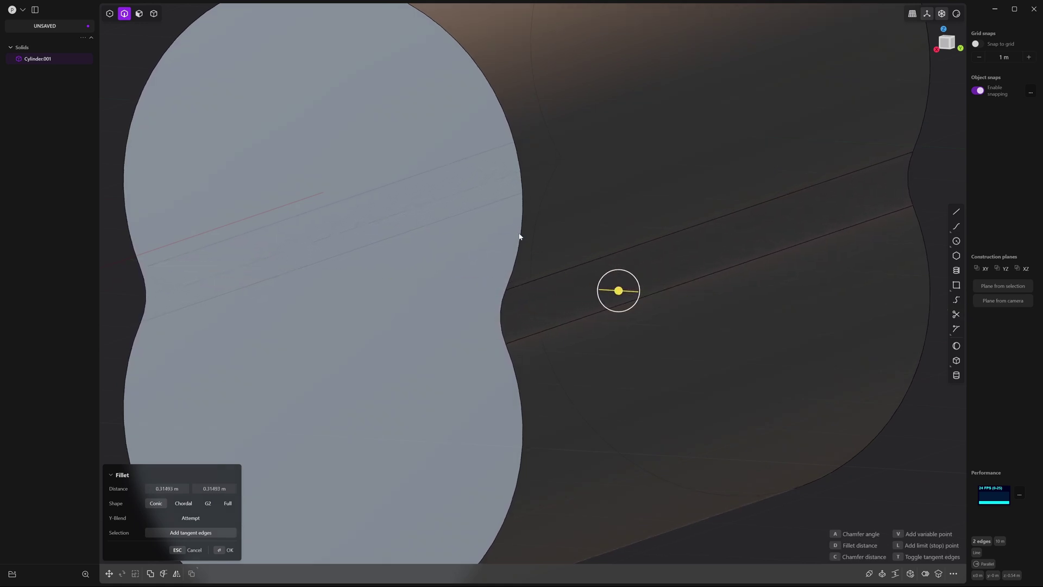
pyautogui.scroll(-10, 575, 328)
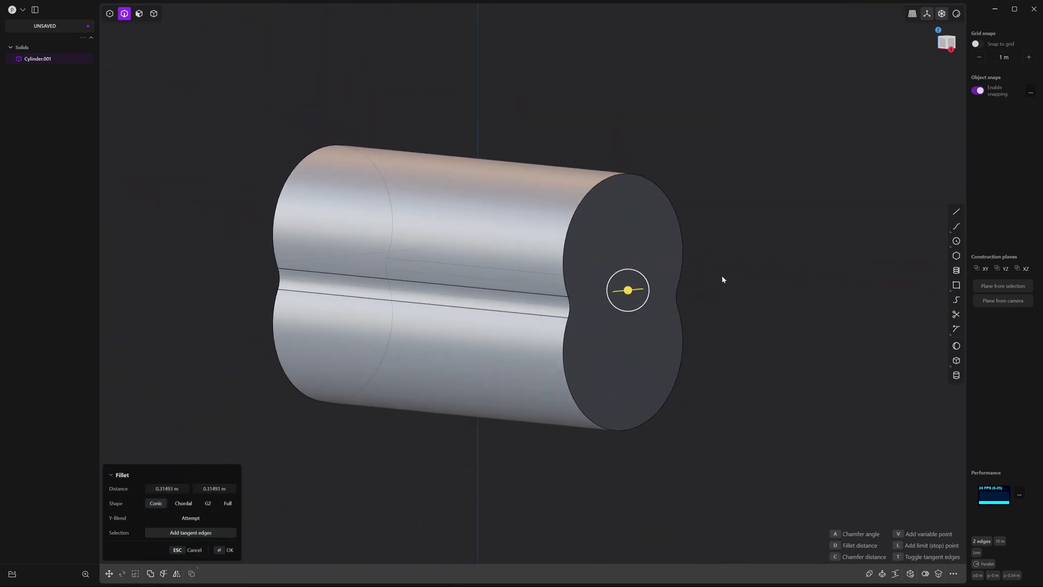
pyautogui.press('Return')
pyautogui.press('3')
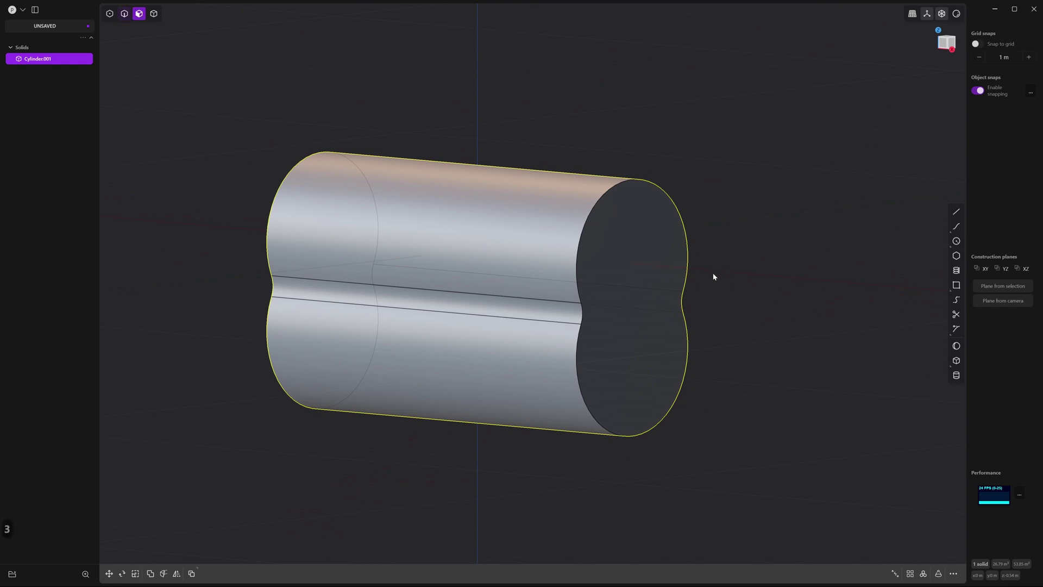
pyautogui.click(632, 248)
# Offset the figure-eight end face's outline 0.37 m inward, creating an inner face and rim.
pyautogui.moveTo(436, 268); pyautogui.dragTo(399, 234, button='middle')
pyautogui.keyDown('shift'); pyautogui.click(398, 234); pyautogui.keyUp('shift')
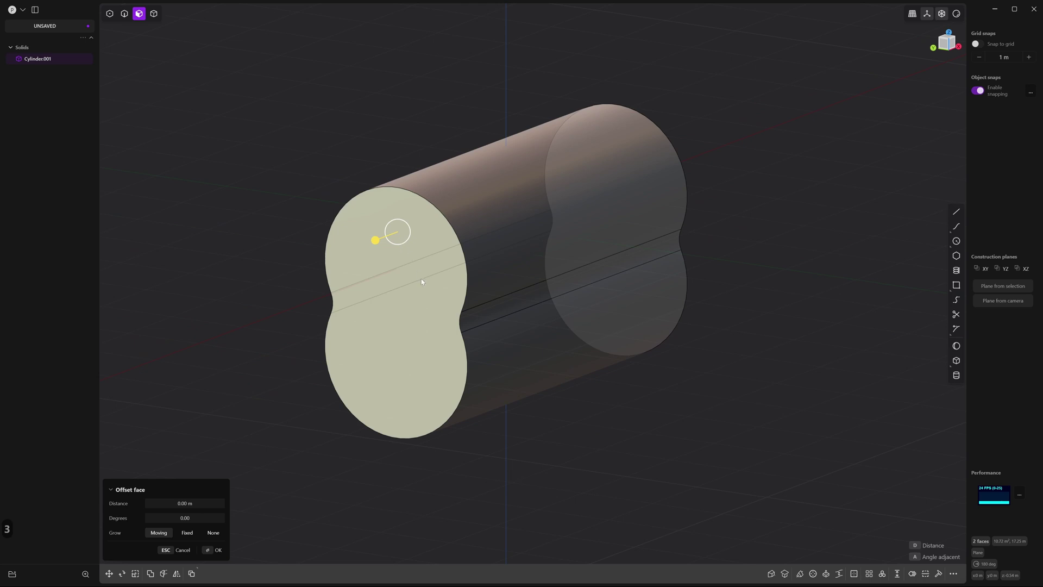
pyautogui.press('o')
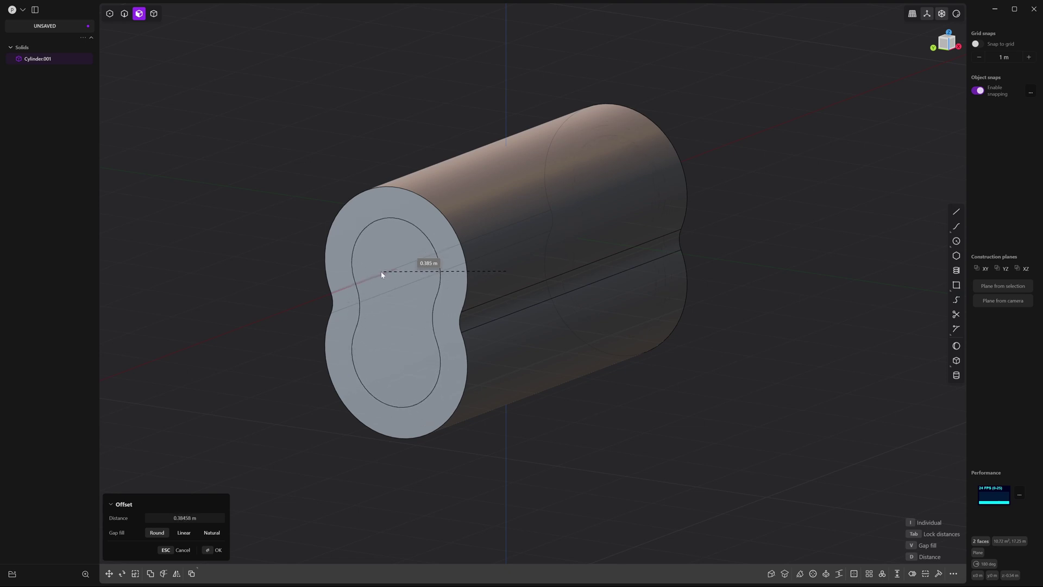
pyautogui.moveTo(387, 300); pyautogui.dragTo(216, 477, button='middle')
pyautogui.click(185, 518)
pyautogui.write('0.37')
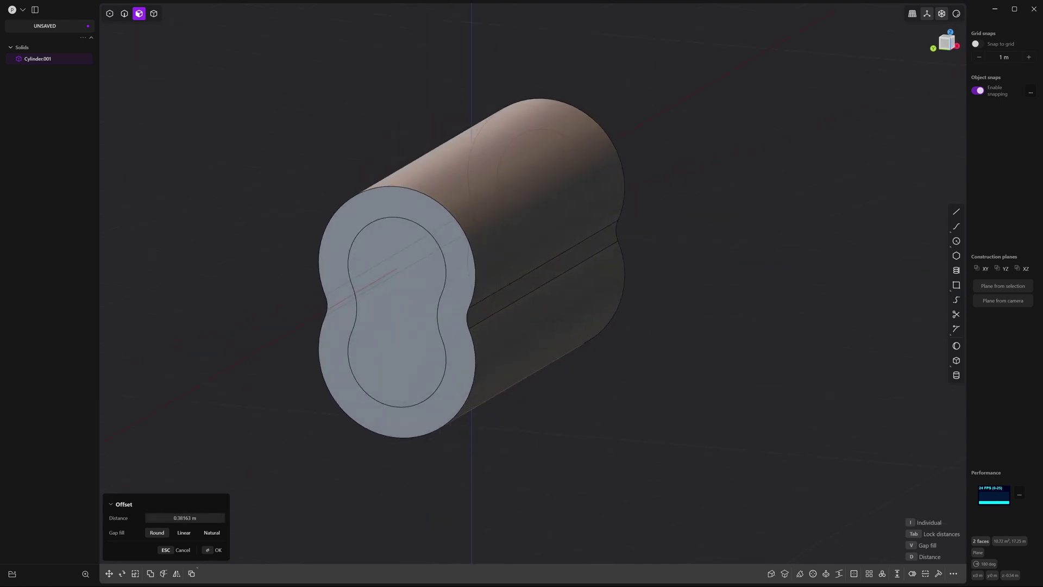
pyautogui.press('Return')
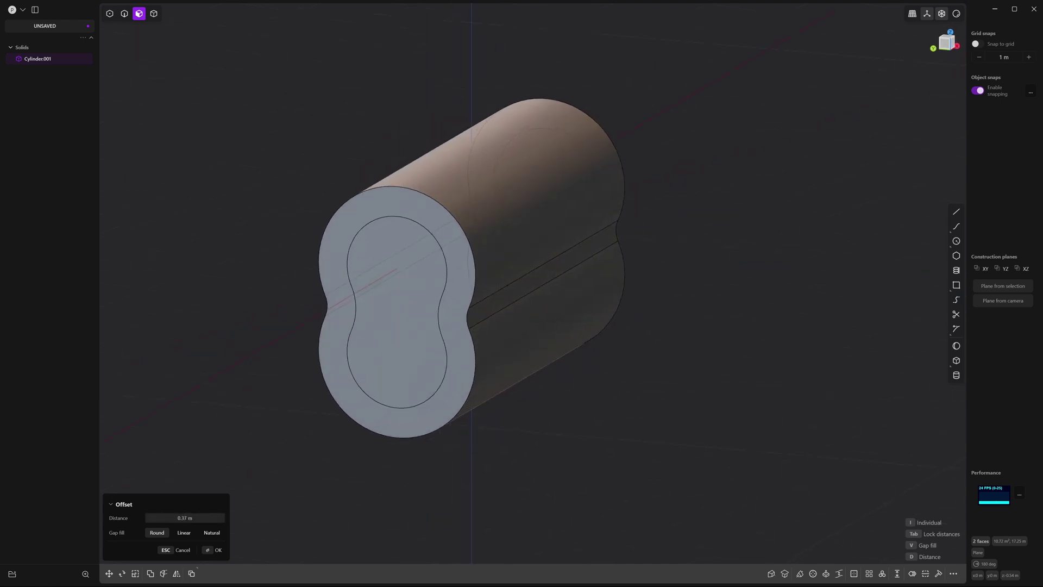
pyautogui.click(212, 550)
pyautogui.moveTo(430, 464); pyautogui.dragTo(350, 448, button='middle')
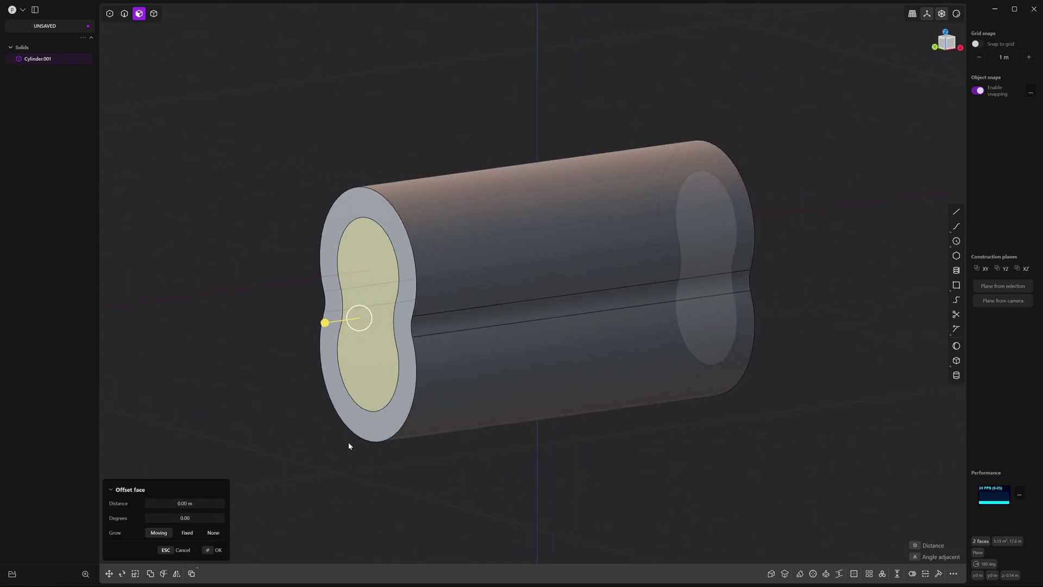
# Sink the inner end face about -1.17 m to bore the tube hollow.
pyautogui.moveTo(325, 322); pyautogui.dragTo(407, 320)
pyautogui.rightClick(522, 444)
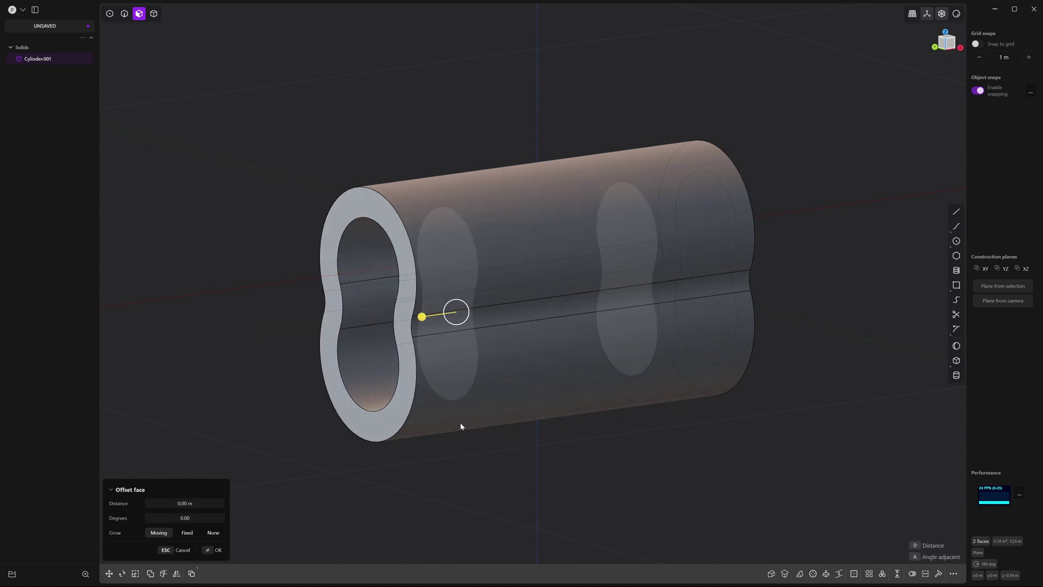
pyautogui.moveTo(461, 426); pyautogui.dragTo(518, 439, button='middle')
pyautogui.press('Escape')
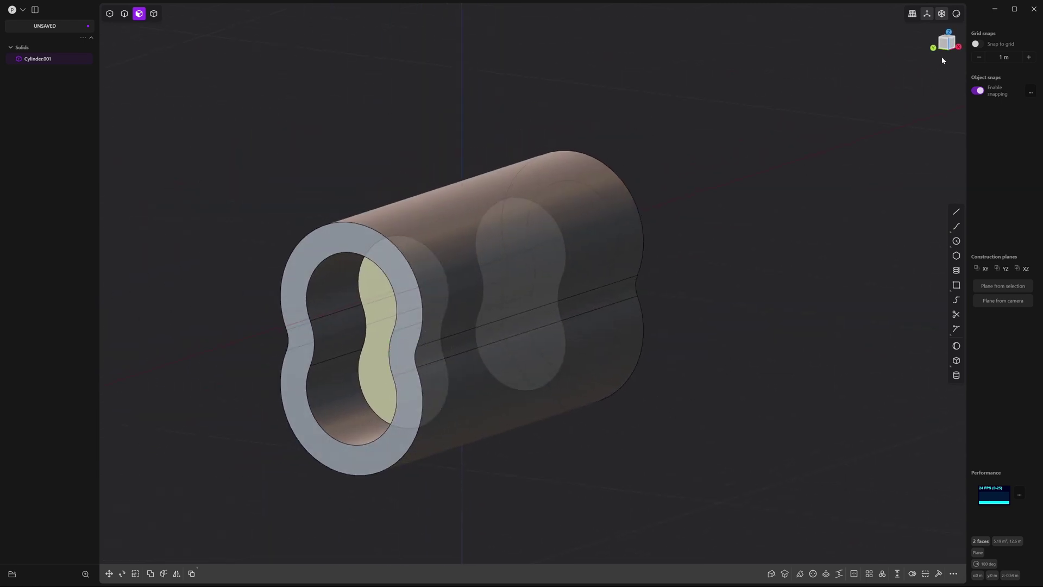
pyautogui.press('1')
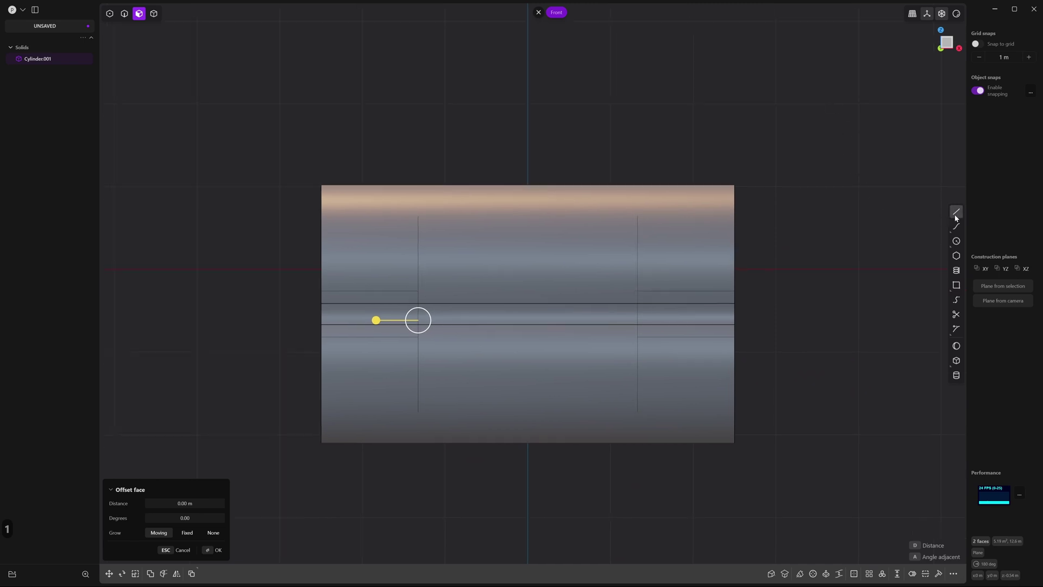
pyautogui.click(956, 213)
pyautogui.click(956, 214)
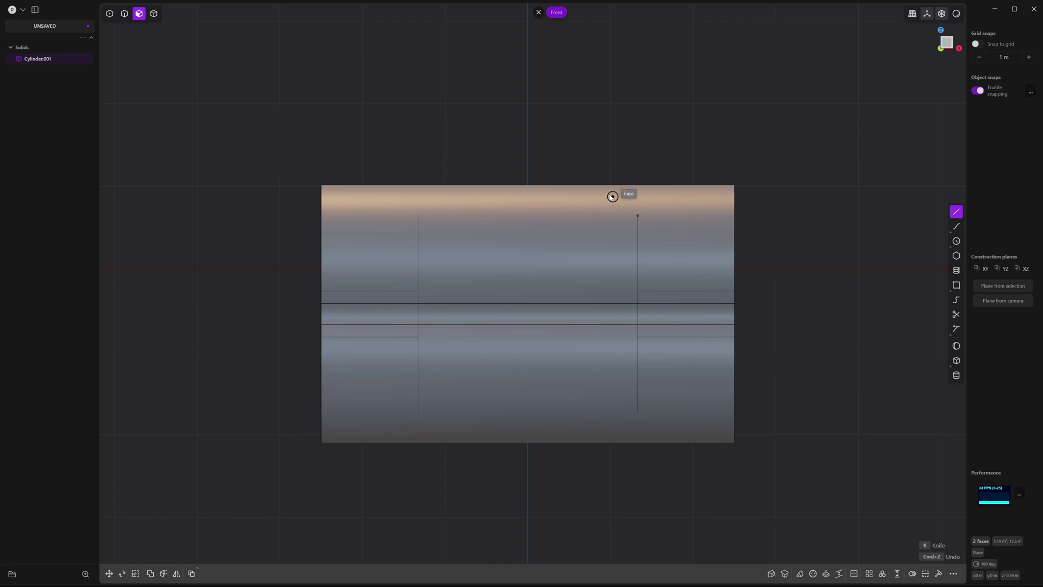
# Draw a three-point half-handle polyline above the tube, ending on the centre axis.
pyautogui.click(429, 124)
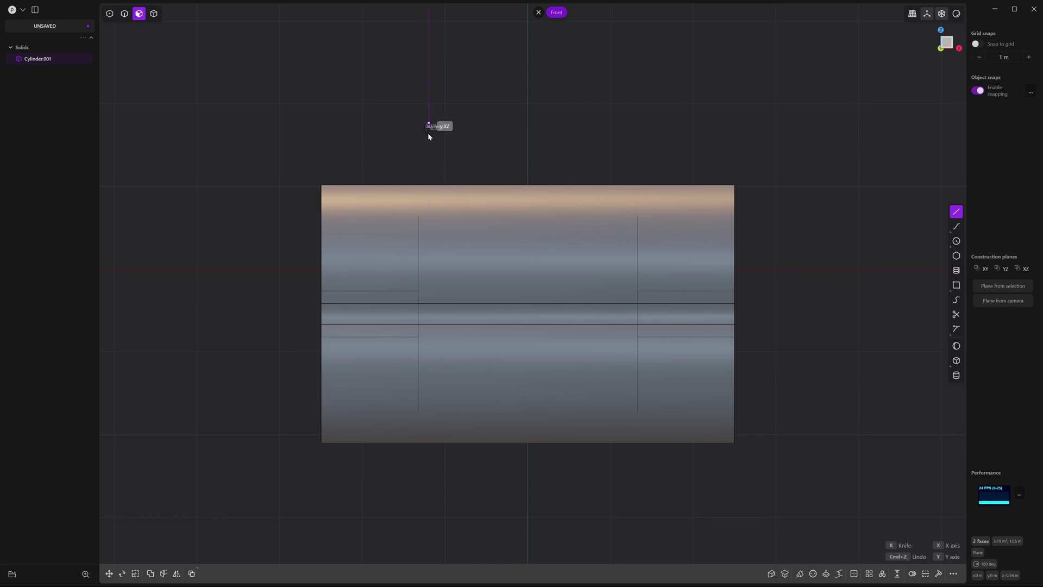
pyautogui.click(439, 161)
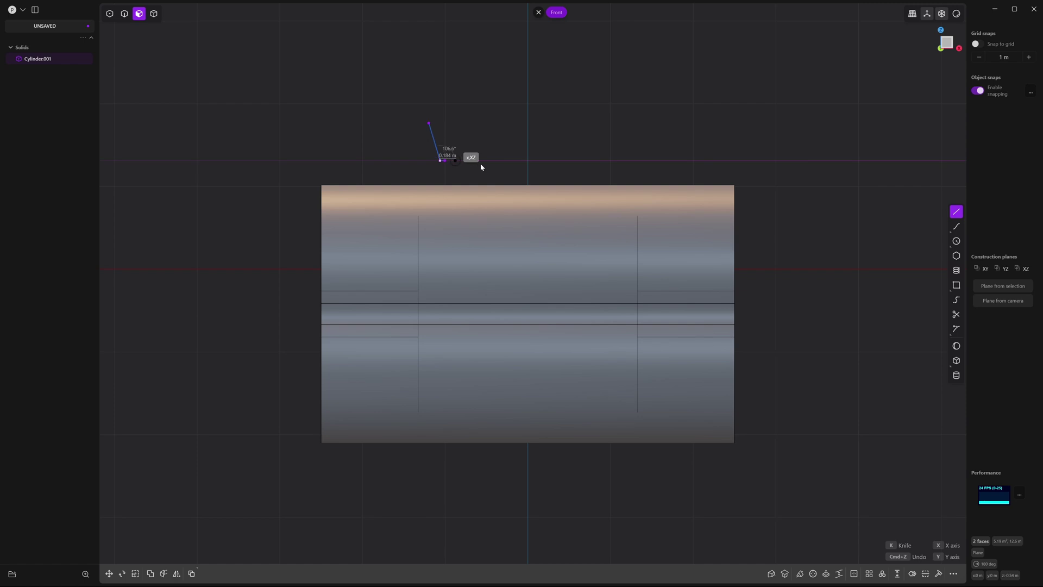
pyautogui.click(528, 161)
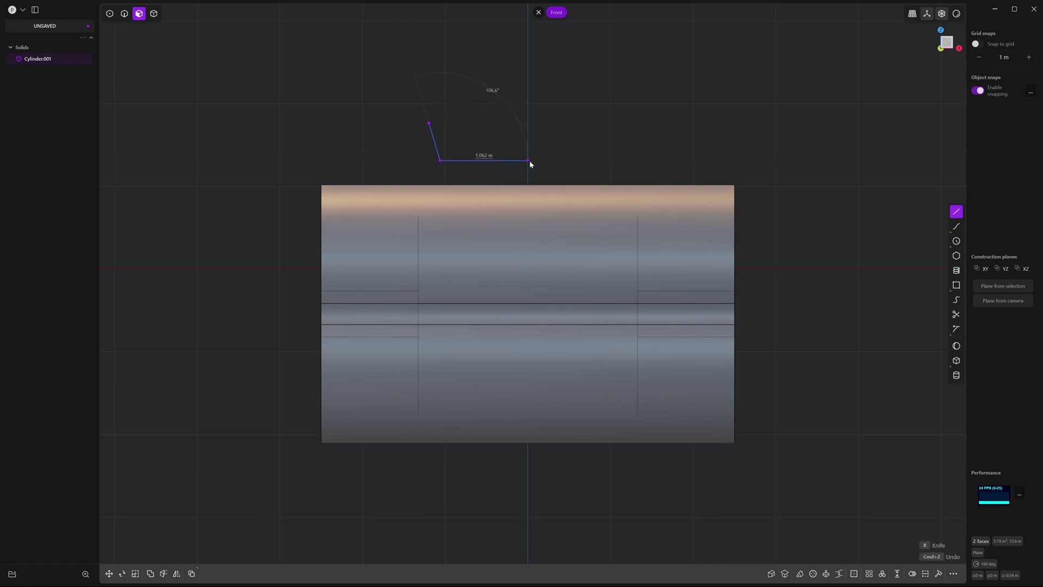
pyautogui.press('Return')
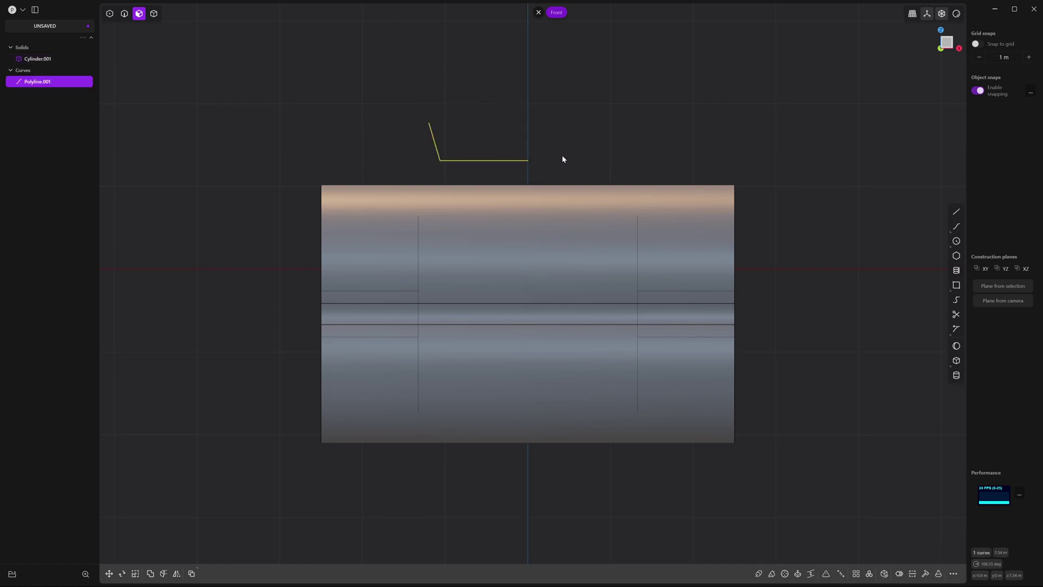
# Mirror the half-handle across X into Curve 4 and box-select both halves.
pyautogui.hotkey('alt', 'x')
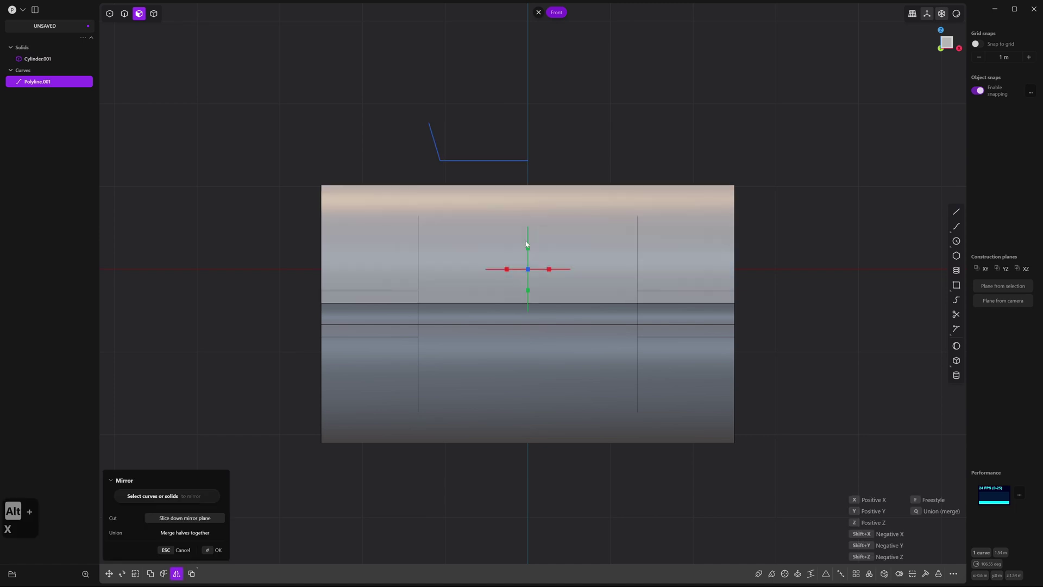
pyautogui.click(506, 270)
pyautogui.rightClick(510, 152)
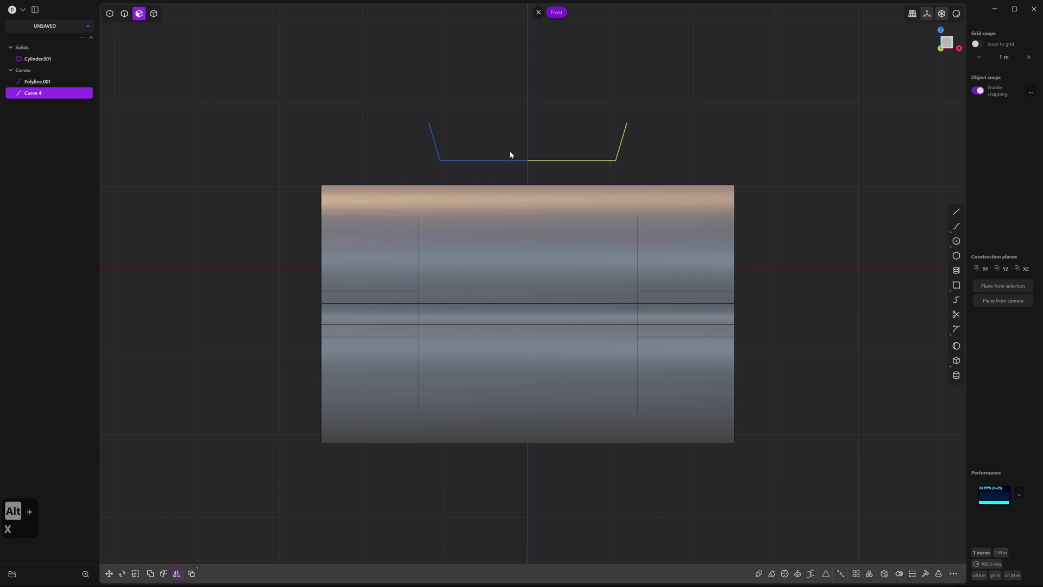
pyautogui.click(534, 131)
pyautogui.press('2')
pyautogui.moveTo(712, 81); pyautogui.dragTo(385, 162)
pyautogui.scroll(4, 455, 170)
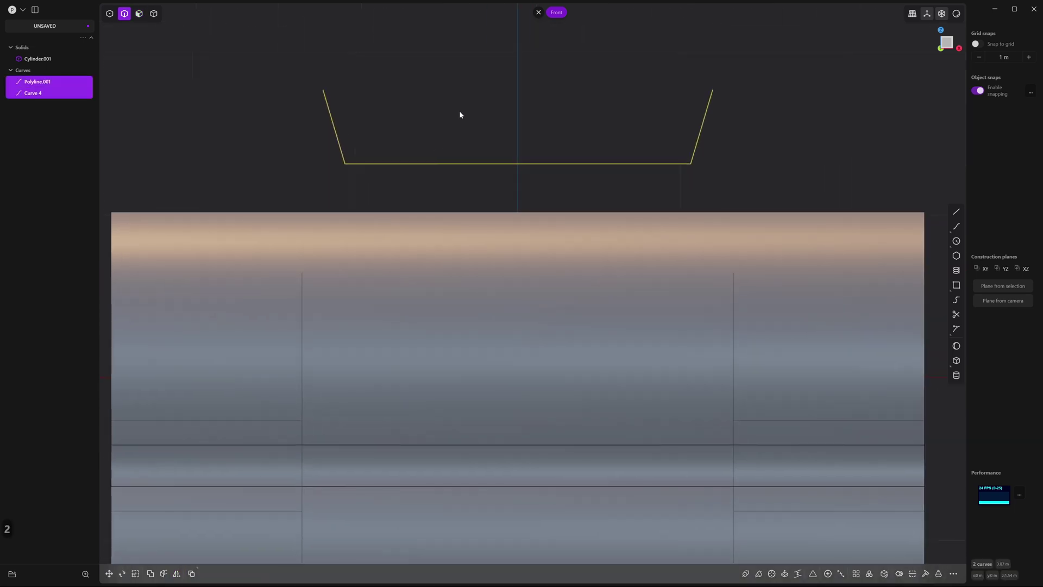
# Join both halves into Polyline.001 and lower it about 0.57 m onto the tube's top.
pyautogui.press('j')
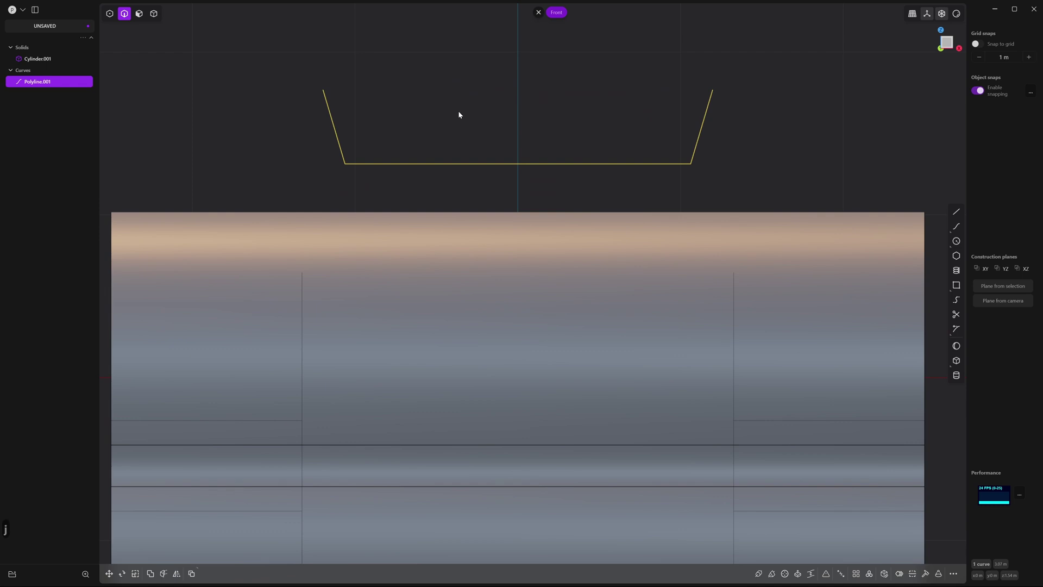
pyautogui.scroll(-2, 494, 132)
pyautogui.press('g')
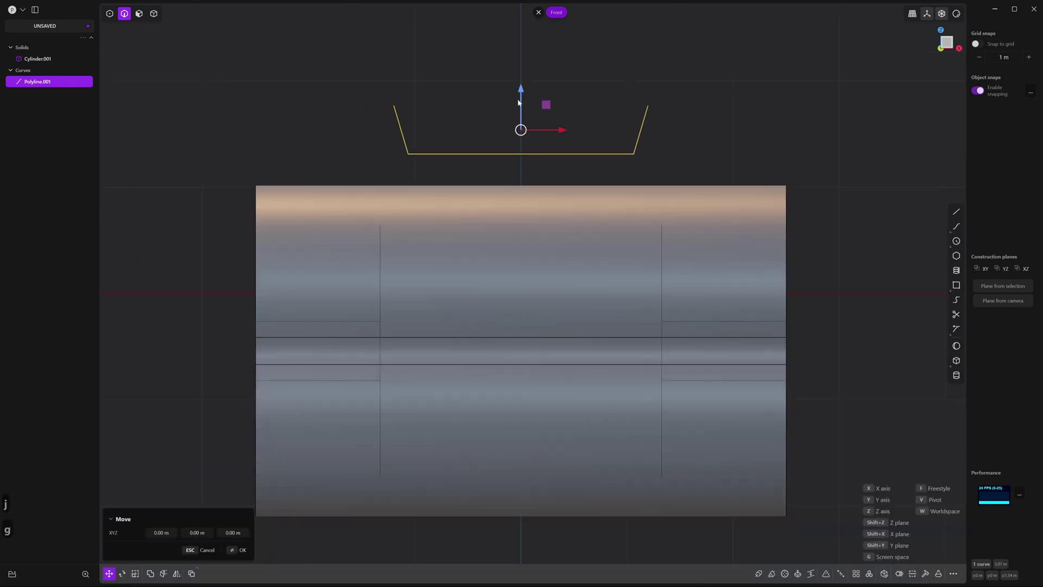
pyautogui.moveTo(520, 96); pyautogui.dragTo(509, 152)
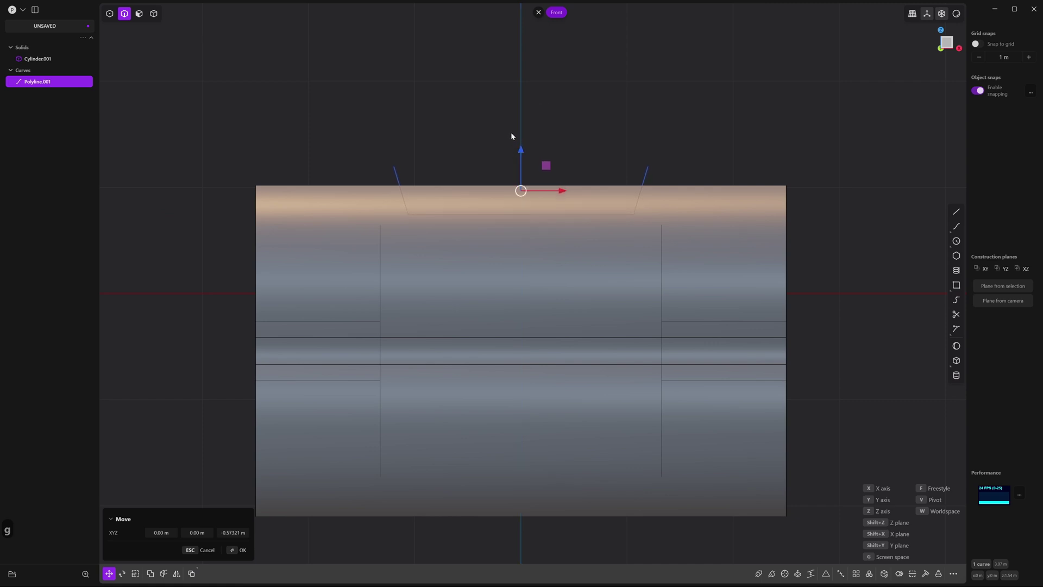
pyautogui.press('Return')
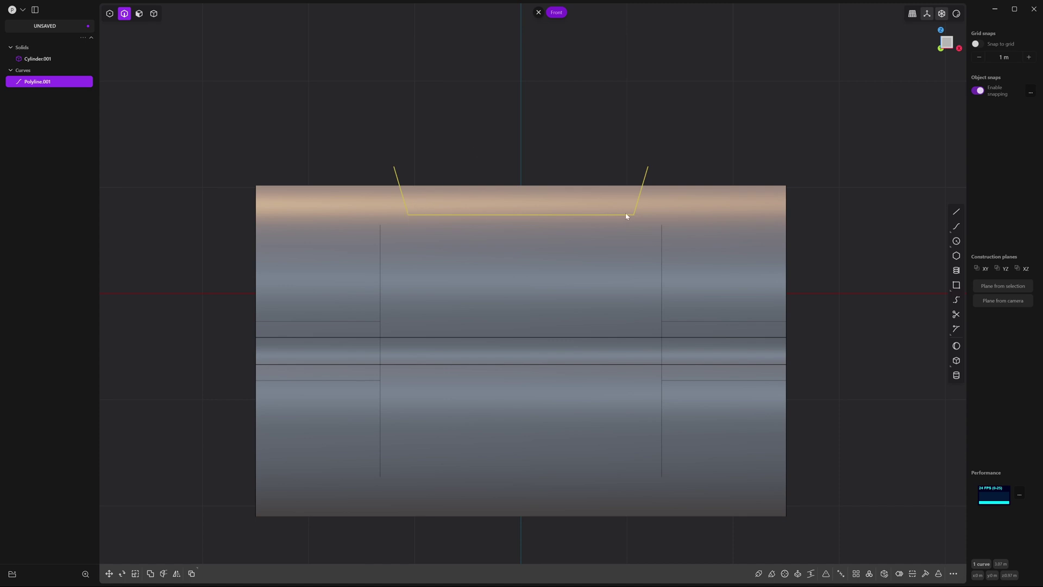
pyautogui.press('1')
# Fillet both bottom corners of the handle curve with a distance of about 0.25 m.
pyautogui.click(633, 216)
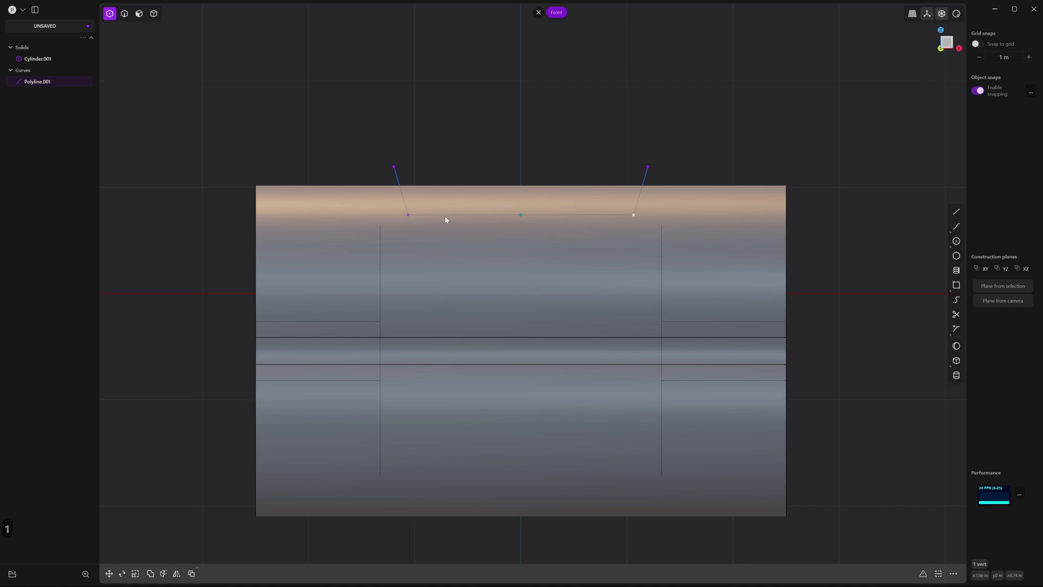
pyautogui.click(408, 216)
pyautogui.press('b')
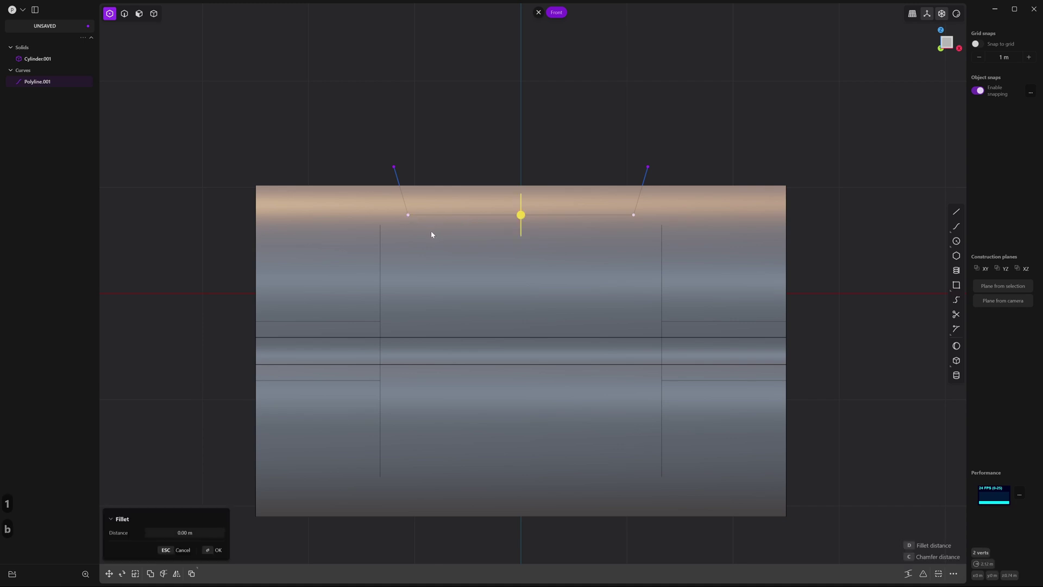
pyautogui.press('d')
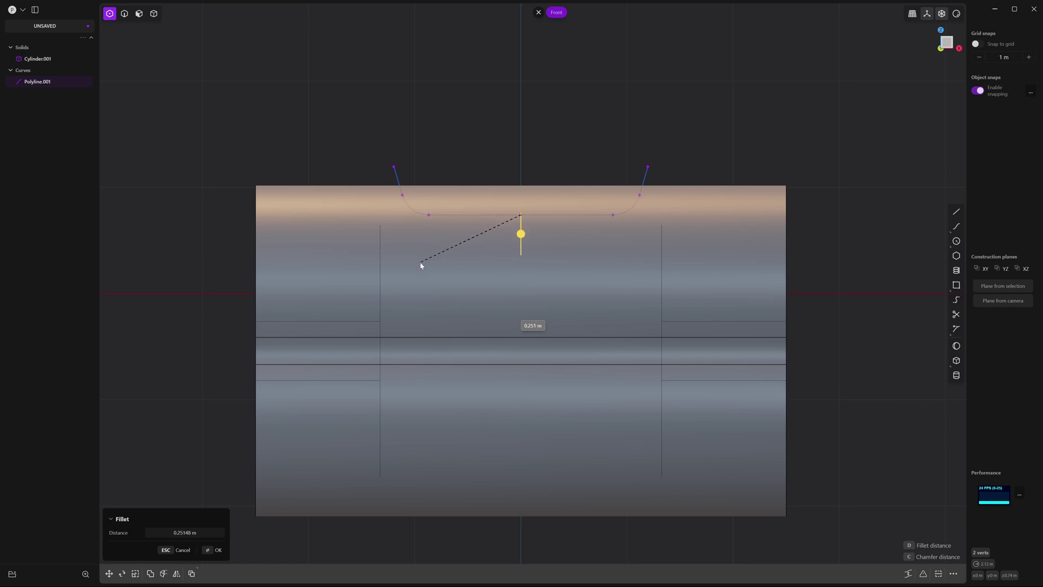
pyautogui.click(425, 260)
pyautogui.press('Return')
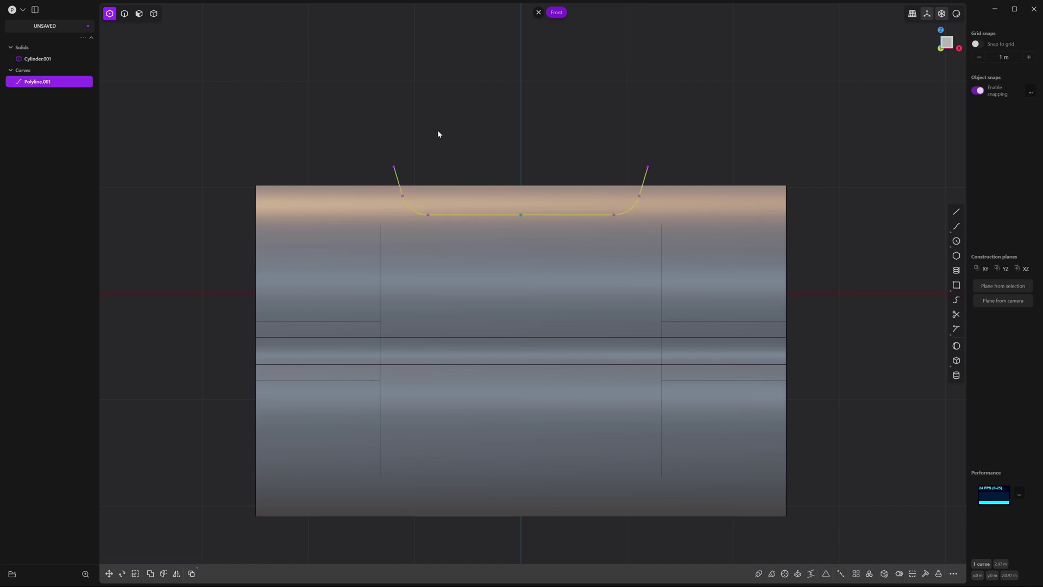
pyautogui.moveTo(438, 133); pyautogui.dragTo(468, 151, button='middle')
# Cut the tube with the red bent extruded cutter, splitting off the slot piece Solid 5.
pyautogui.press('2')
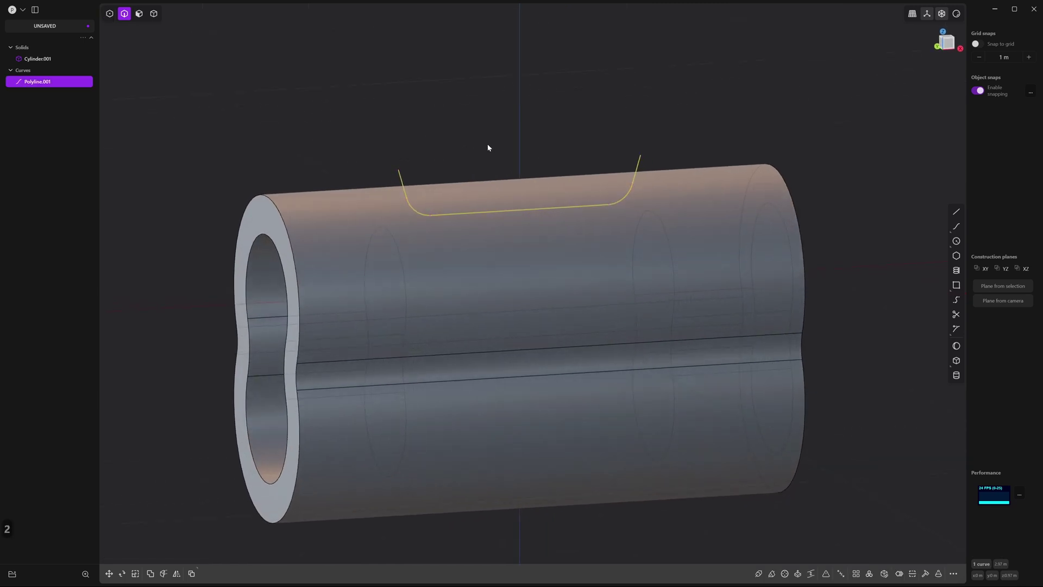
pyautogui.scroll(-3, 521, 136)
pyautogui.press('c')
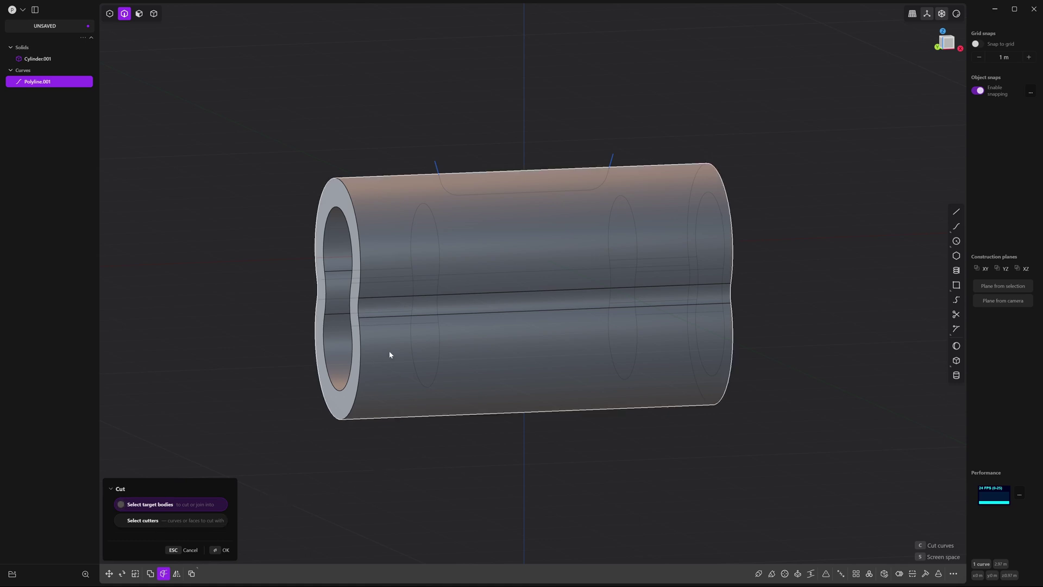
pyautogui.click(399, 266)
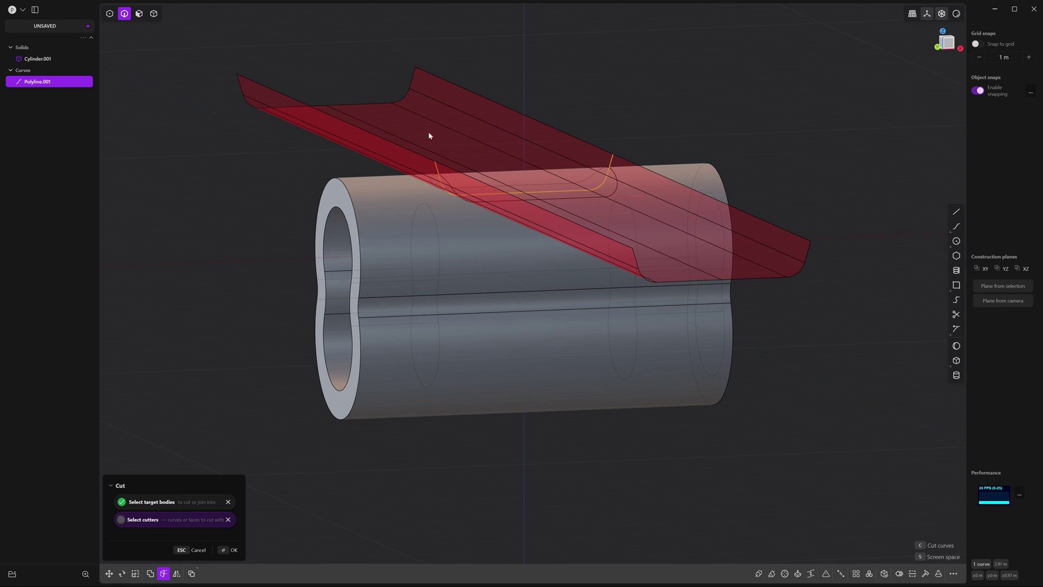
pyautogui.moveTo(616, 239); pyautogui.dragTo(496, 281, button='middle')
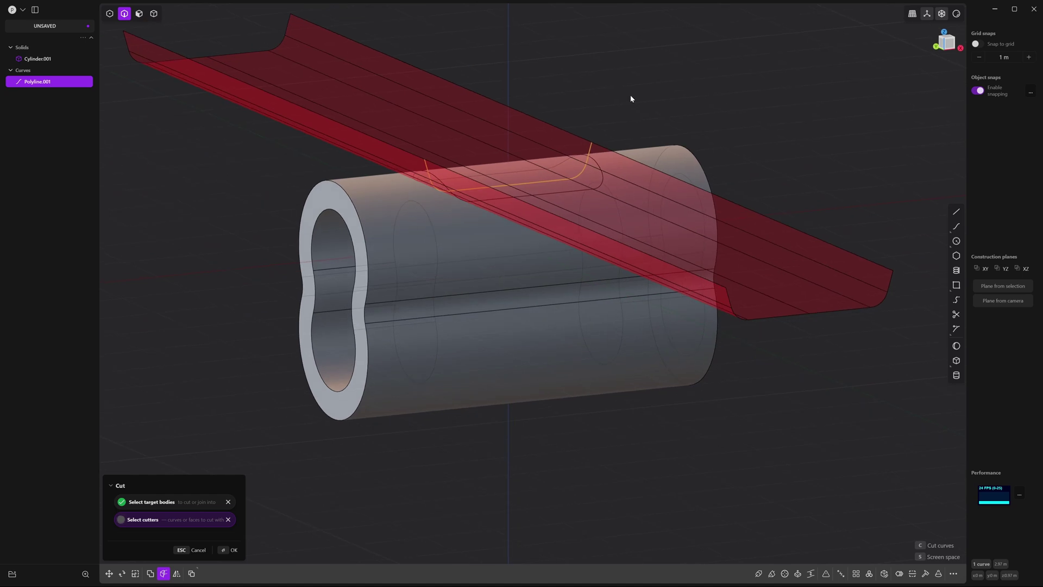
pyautogui.press('Return')
pyautogui.moveTo(511, 138); pyautogui.dragTo(503, 122, button='middle')
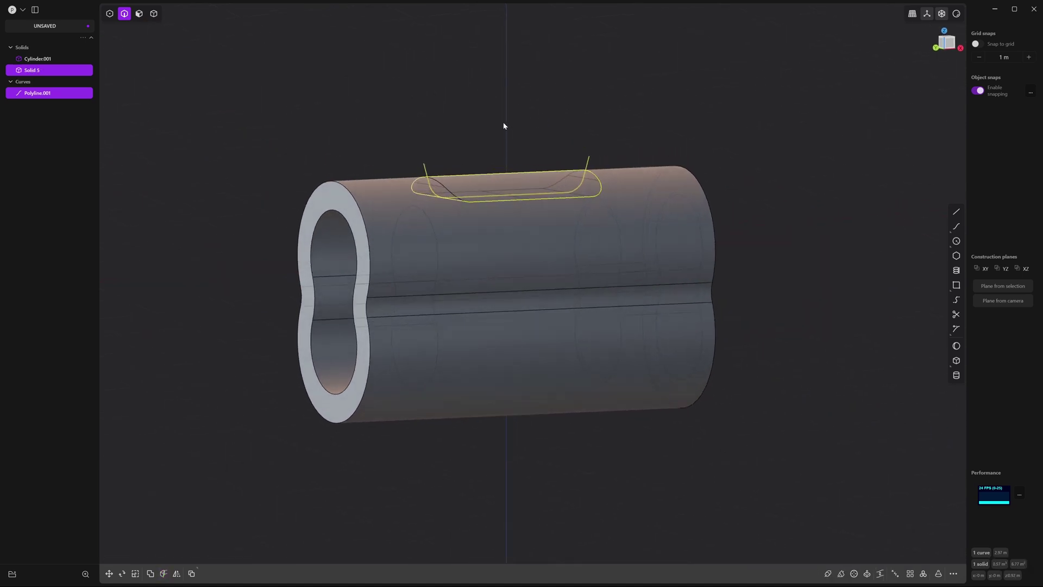
# Delete the separated slot piece Solid 5, leaving a rounded notch in the tube's top.
pyautogui.scroll(5, 513, 136)
pyautogui.moveTo(517, 168)
pyautogui.mouseDown(button='middle')
pyautogui.moveTo(505, 172)
pyautogui.moveTo(520, 173)
pyautogui.mouseUp(button='middle')
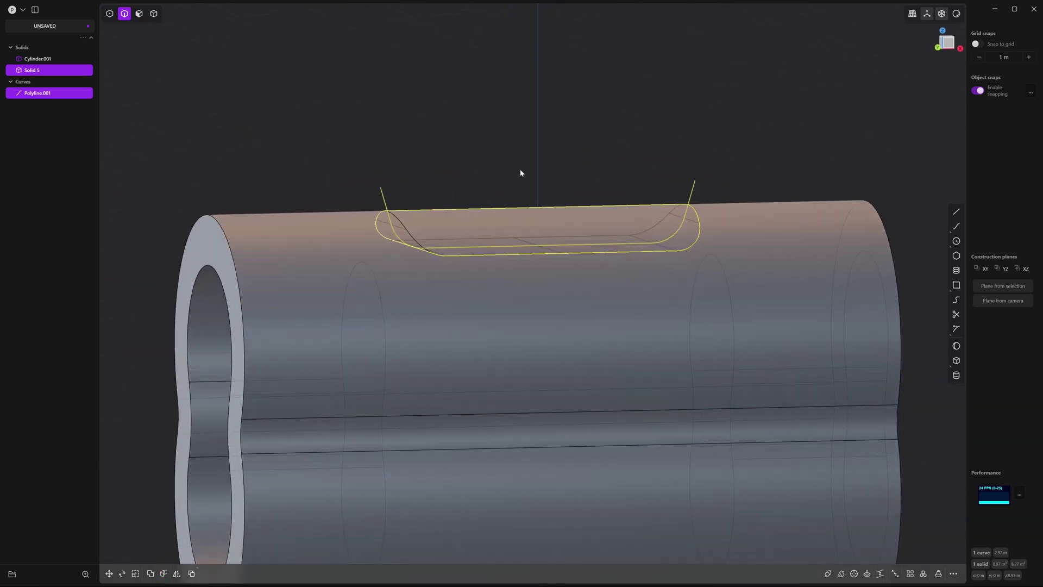
pyautogui.press('4')
pyautogui.click(518, 173)
pyautogui.click(491, 228)
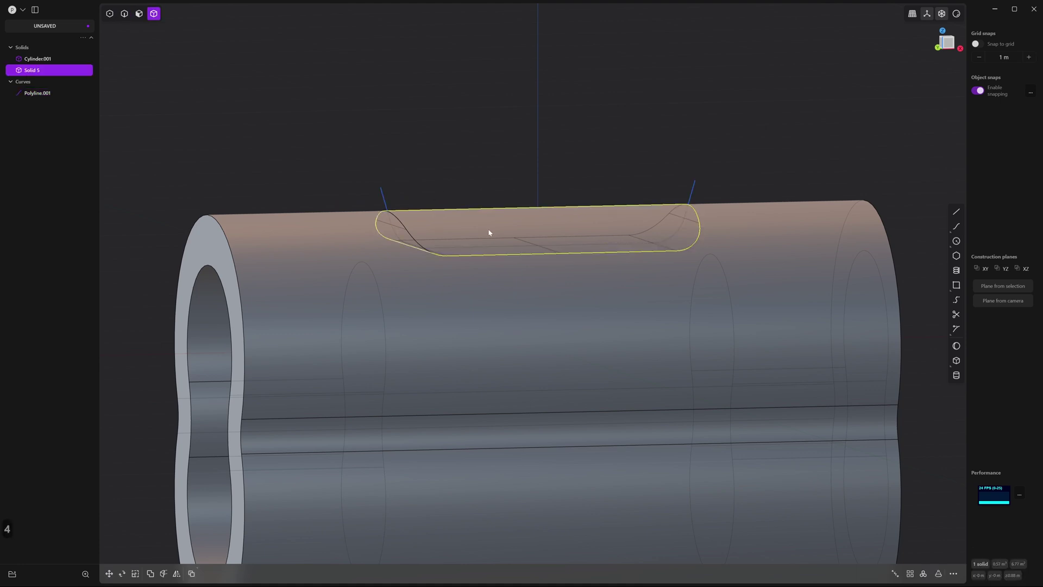
pyautogui.press('x')
pyautogui.moveTo(481, 230); pyautogui.dragTo(487, 198, button='middle')
# Hide the guide curve Polyline.001 lying over the notch.
pyautogui.press('2')
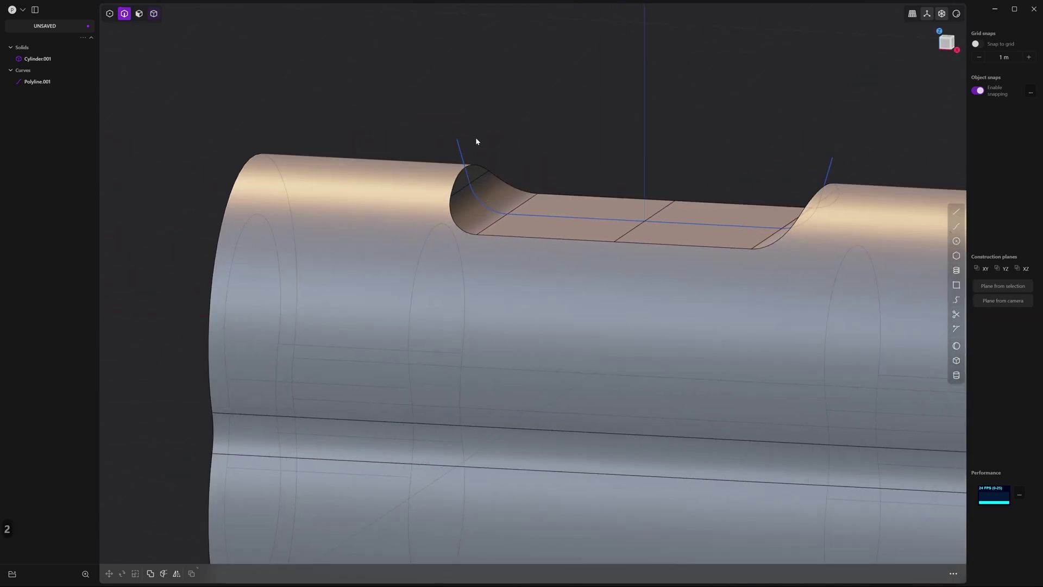
pyautogui.click(456, 145)
pyautogui.press('h')
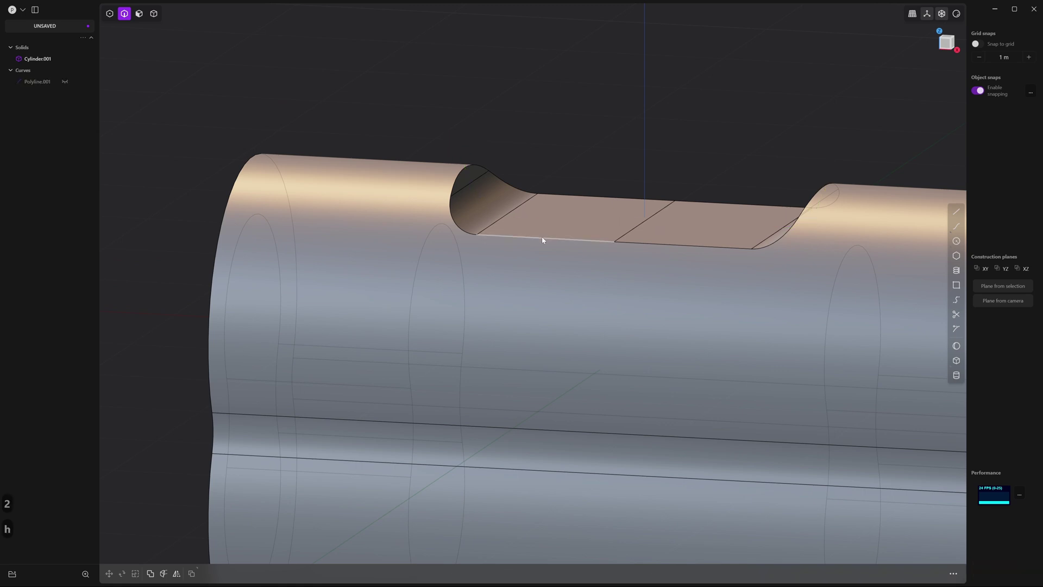
# Preview a chordal fillet of about 0.158 m along the notch's bottom edge.
pyautogui.keyDown('shift'); pyautogui.moveTo(538, 236); pyautogui.dragTo(431, 240, button='middle'); pyautogui.keyUp('shift')
pyautogui.click(479, 217)
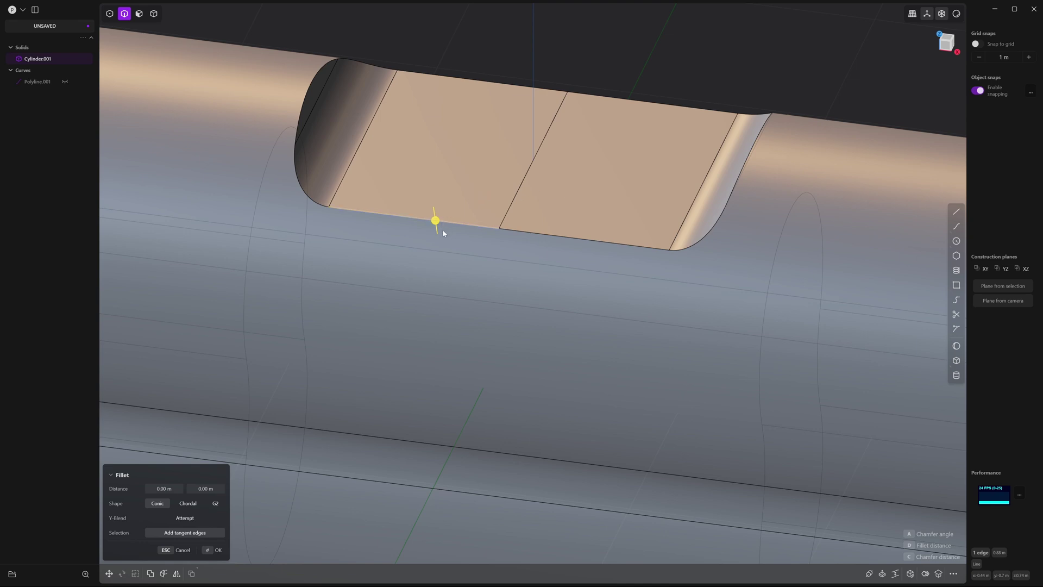
pyautogui.moveTo(435, 223); pyautogui.dragTo(434, 212)
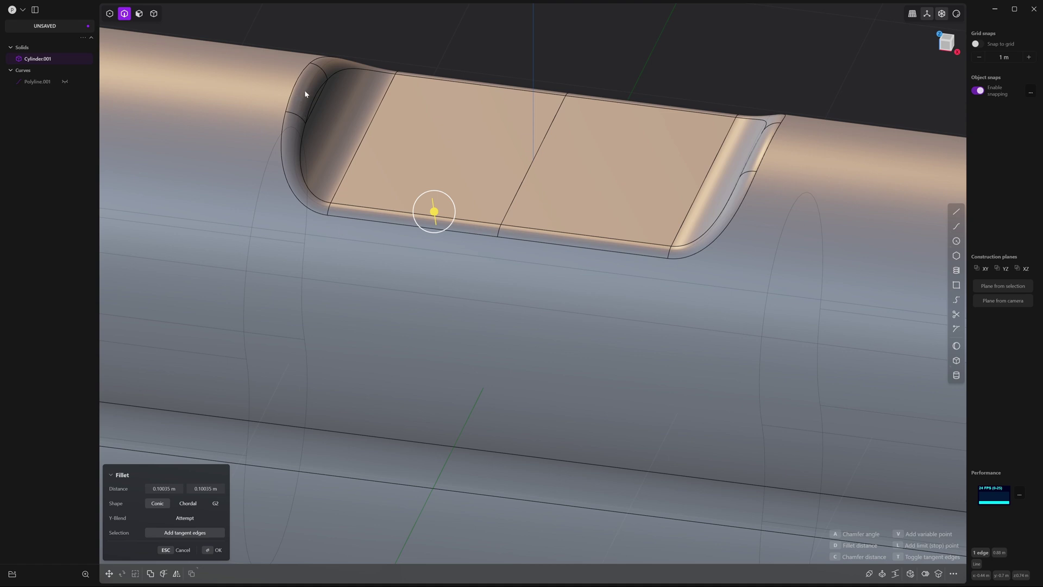
pyautogui.click(181, 505)
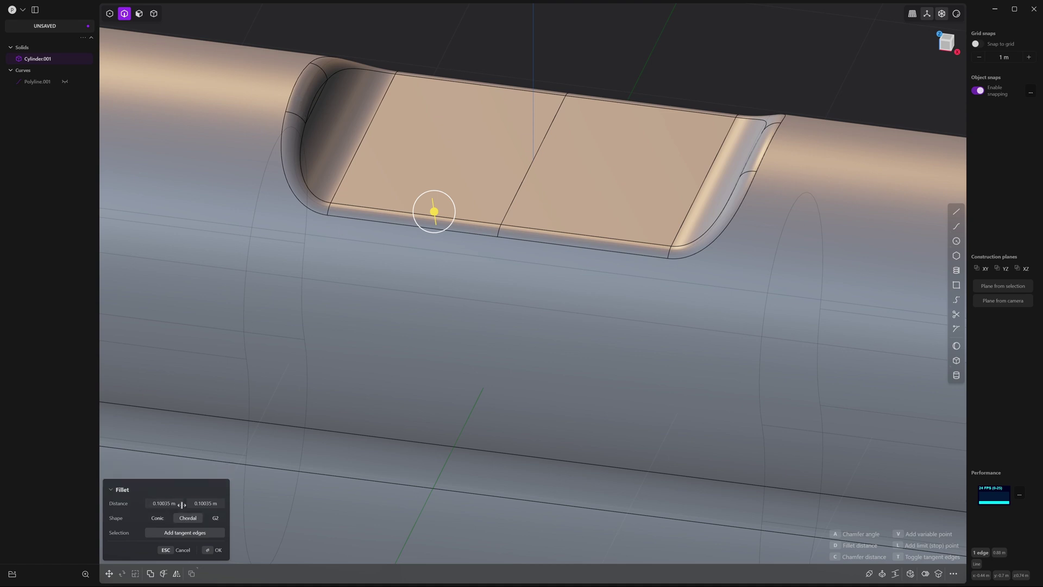
pyautogui.moveTo(432, 343); pyautogui.dragTo(424, 237, button='middle')
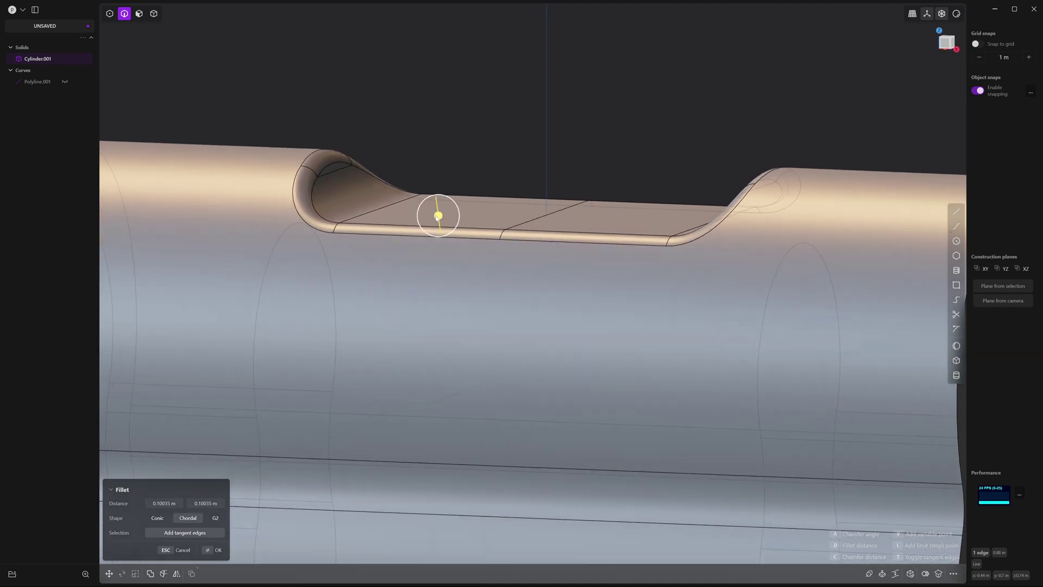
pyautogui.moveTo(438, 215); pyautogui.dragTo(442, 204)
# Commit the notch fillet, then round both outer end rims of the tube by about 0.165 m.
pyautogui.press('Return')
pyautogui.scroll(-5, 540, 147)
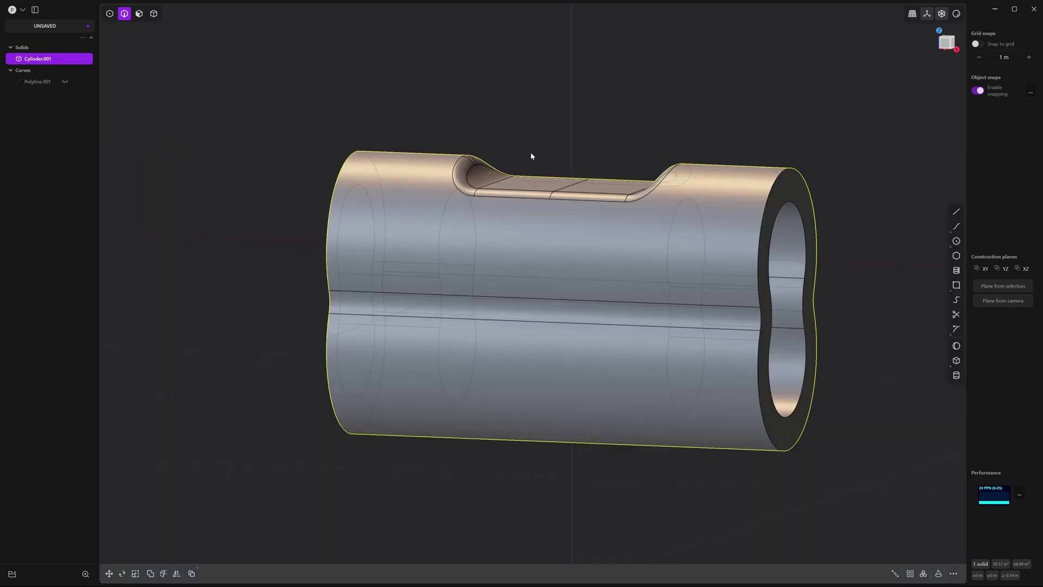
pyautogui.click(777, 178)
pyautogui.press('f')
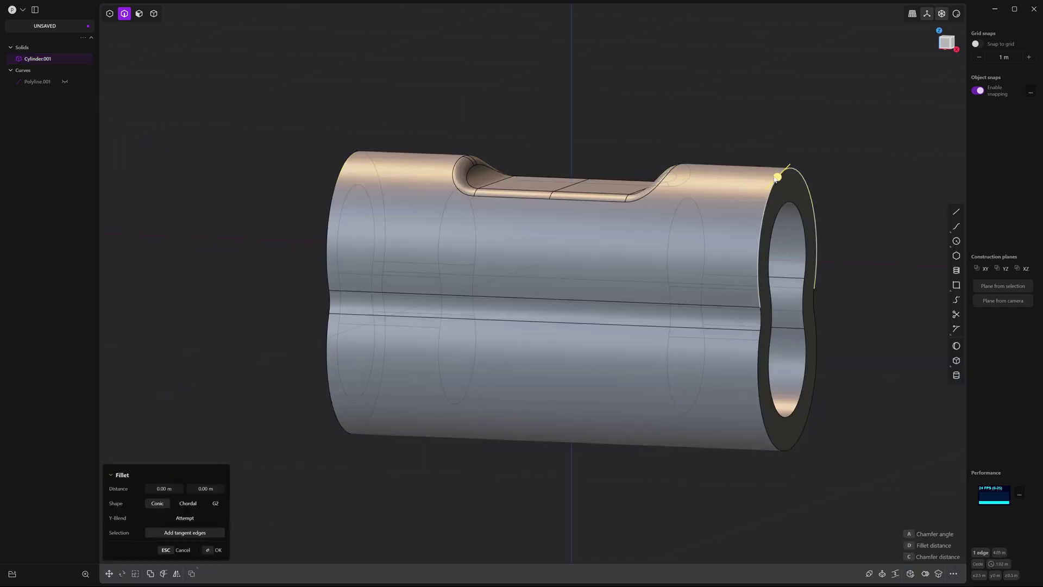
pyautogui.click(338, 174)
pyautogui.moveTo(341, 175); pyautogui.dragTo(329, 166)
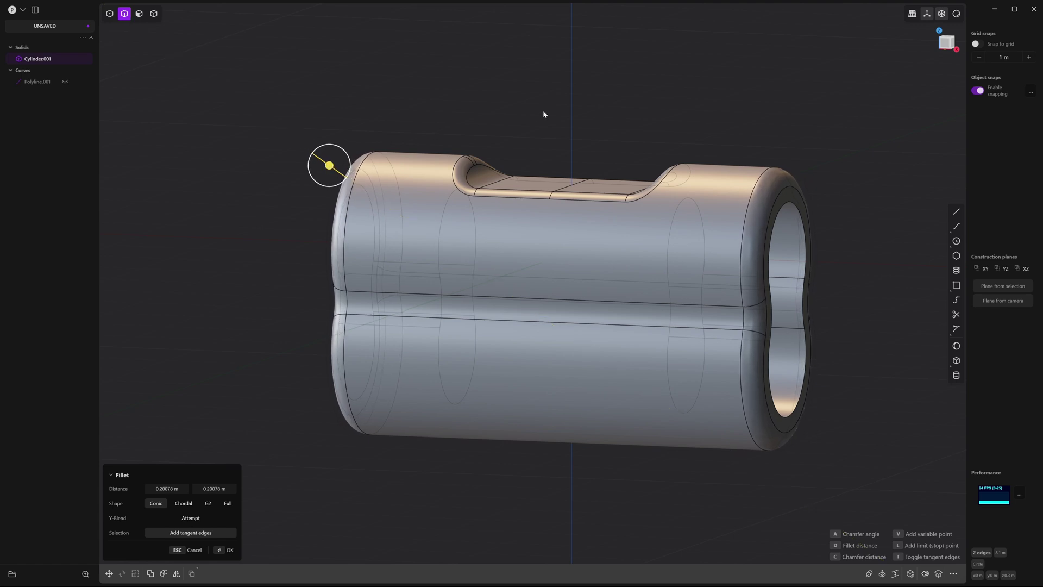
pyautogui.press('Return')
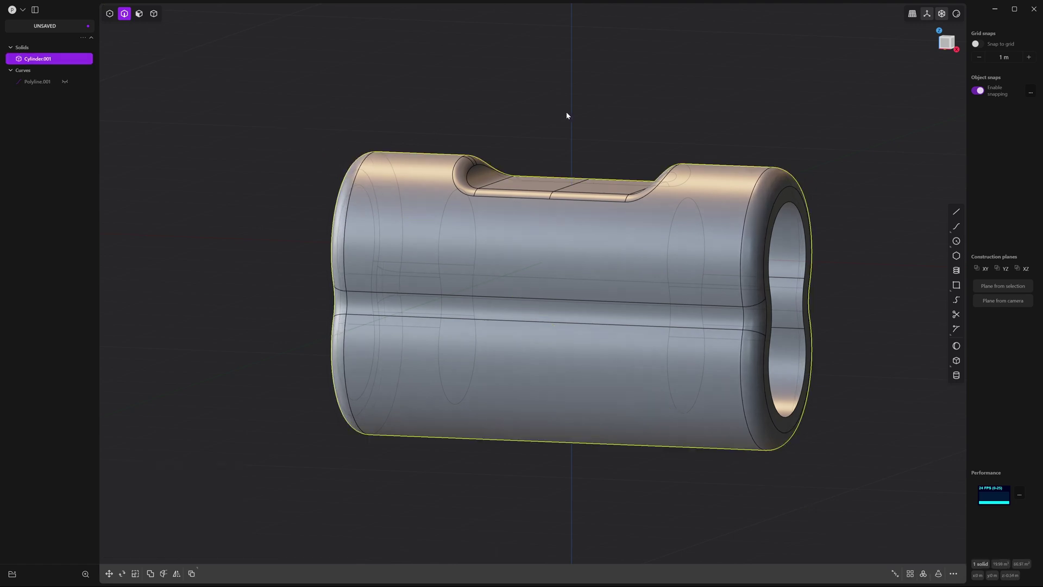
pyautogui.press('1')
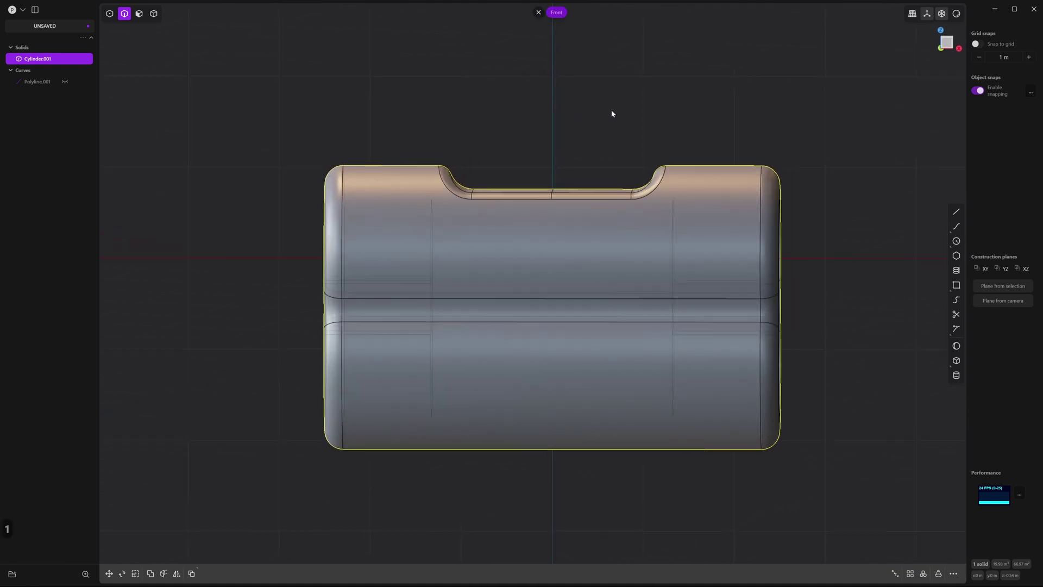
# In front view, draw a three-point half handle line from above the tube's centre to its top.
pyautogui.click(956, 212)
pyautogui.press('Escape')
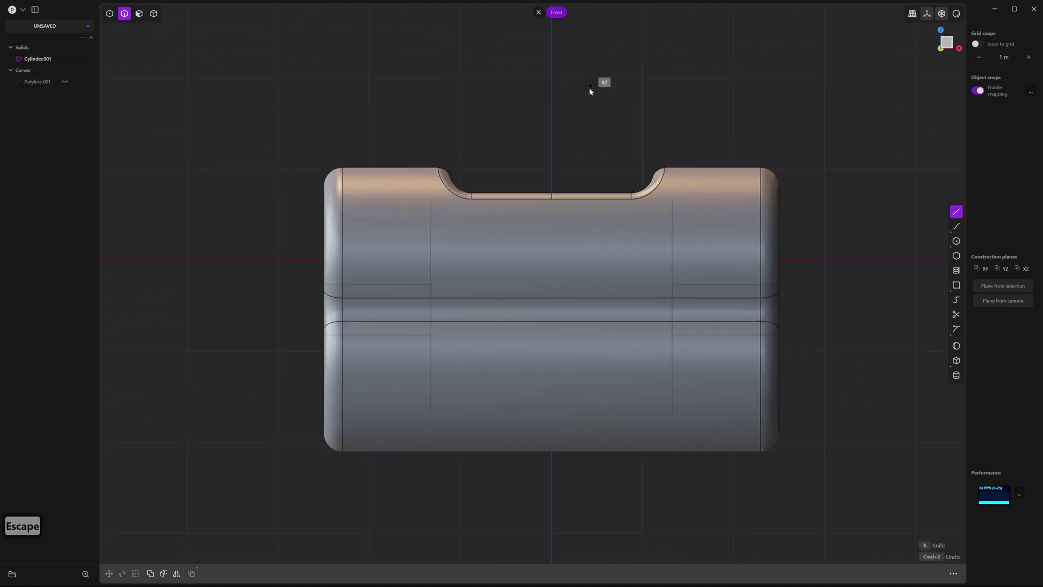
pyautogui.click(551, 111)
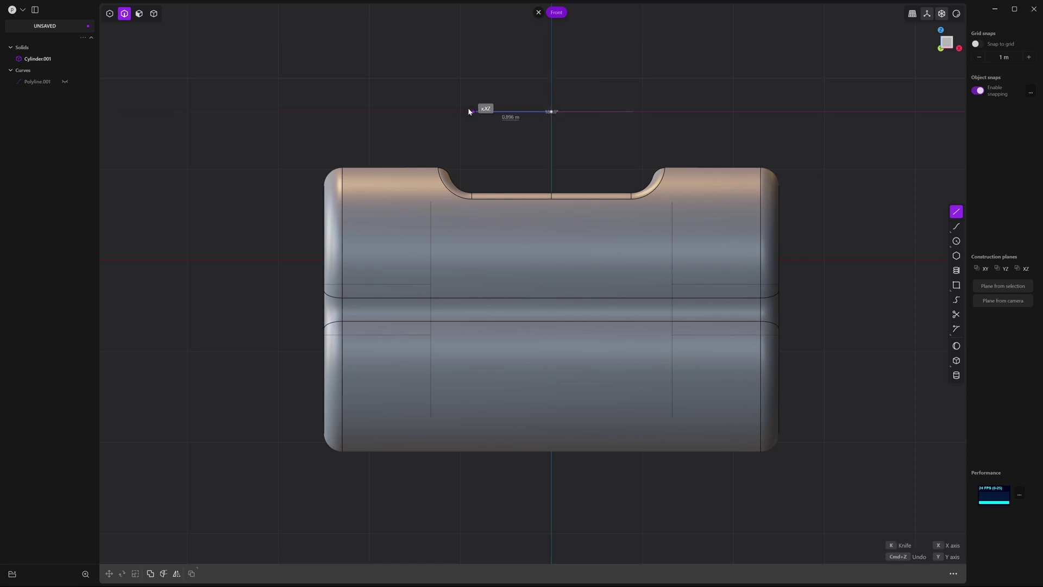
pyautogui.click(420, 111)
pyautogui.click(378, 181)
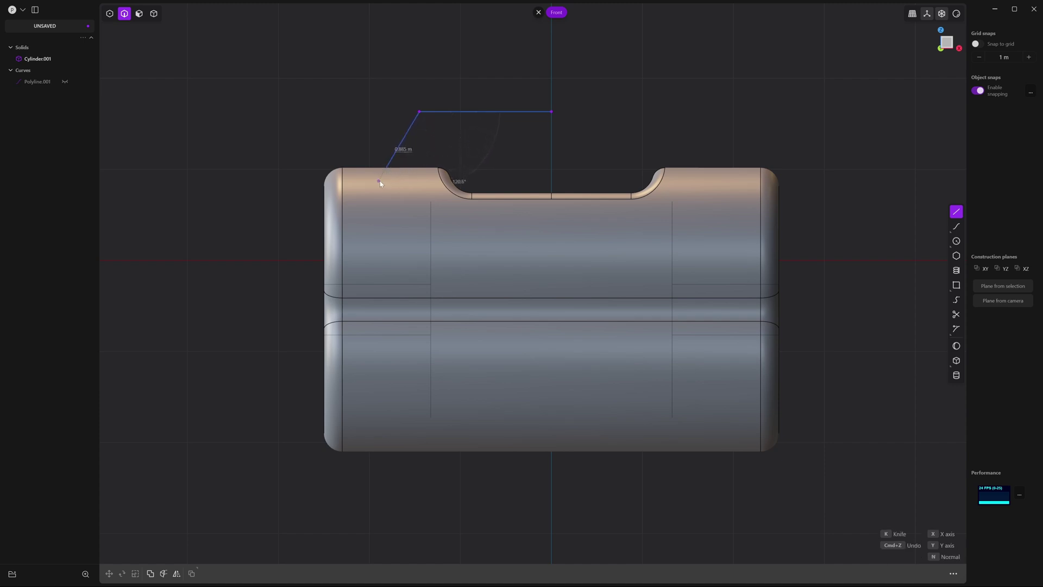
pyautogui.press('Return')
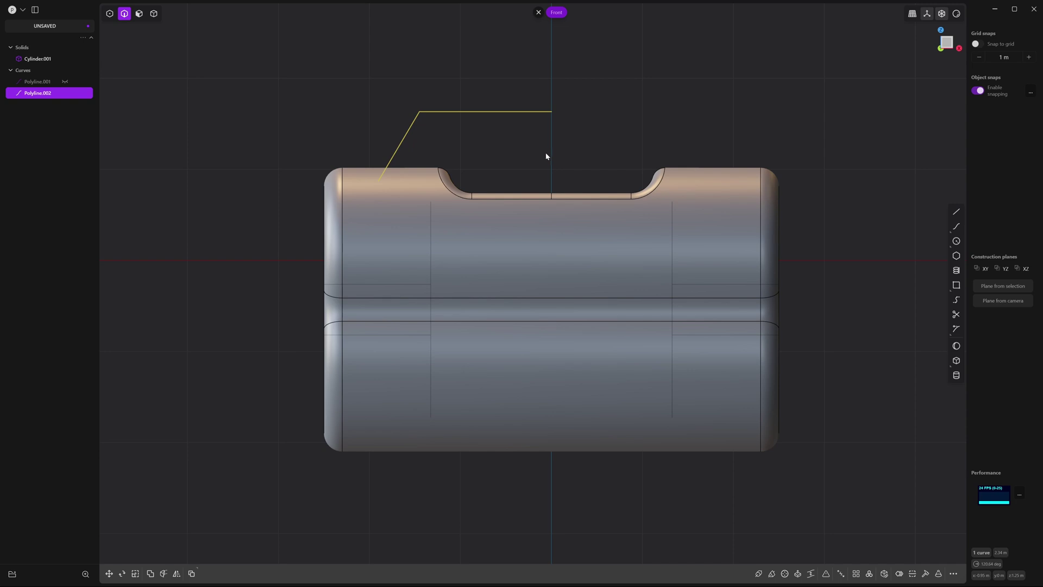
pyautogui.hotkey('alt', 'x')
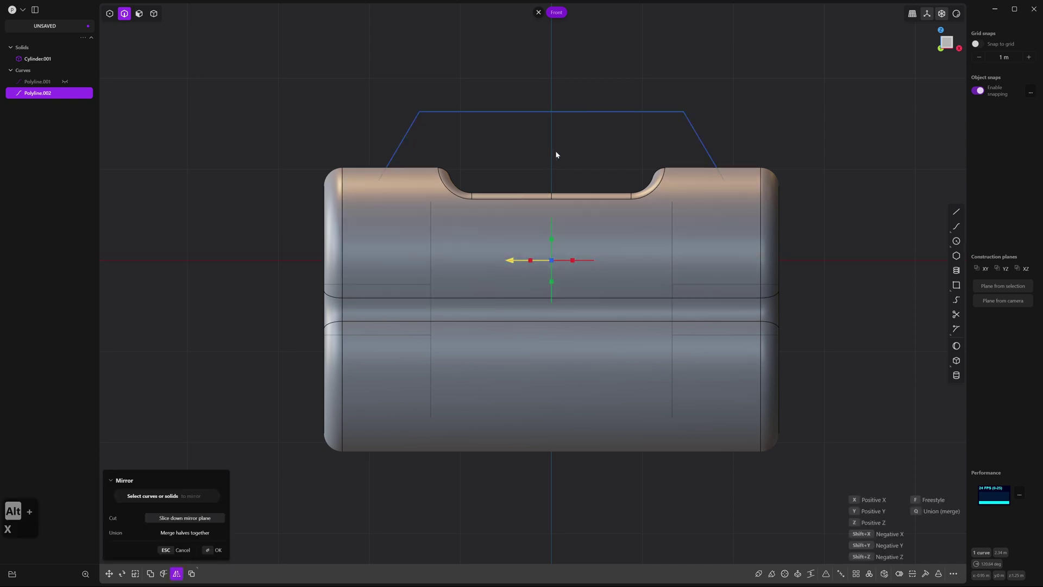
# Mirror the half handle line across the centre and join both halves into one curve.
pyautogui.press('Return')
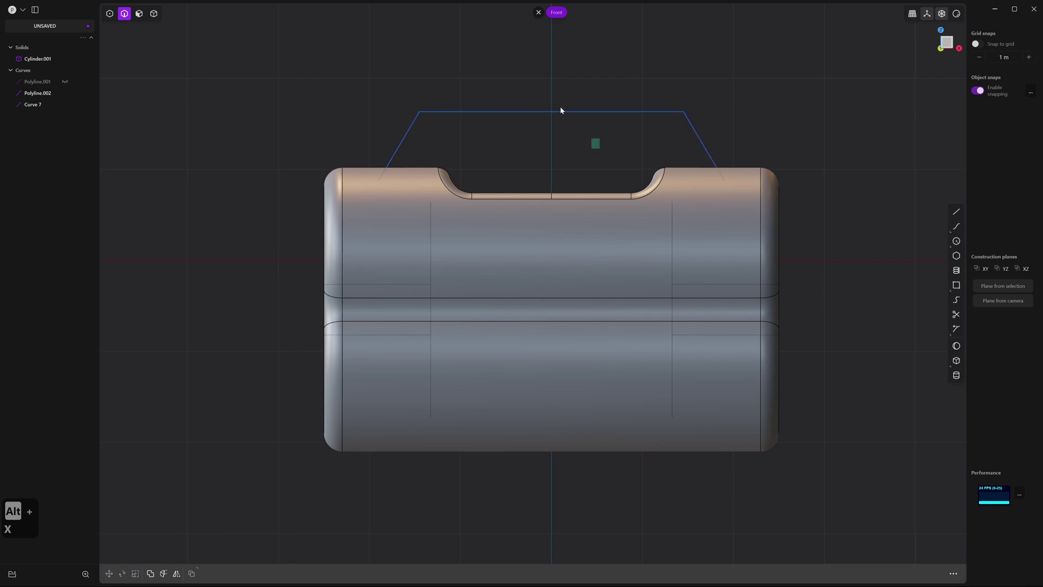
pyautogui.click(561, 111)
pyautogui.press('j')
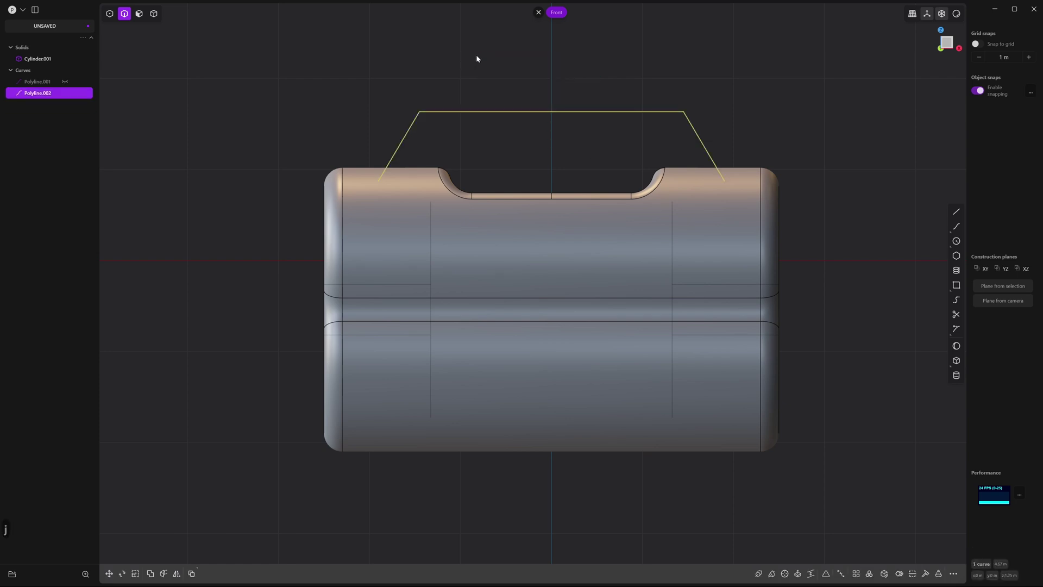
# Extrude the joined handle outline about 0.5 m into the bent handle sheet Extruded.001.
pyautogui.moveTo(476, 59); pyautogui.dragTo(526, 160, button='middle')
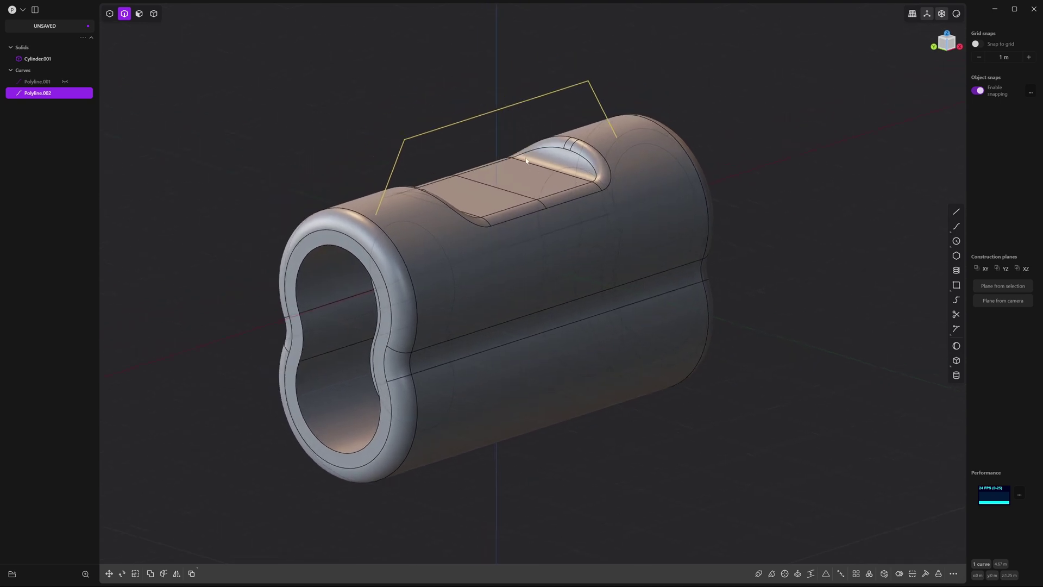
pyautogui.press('e')
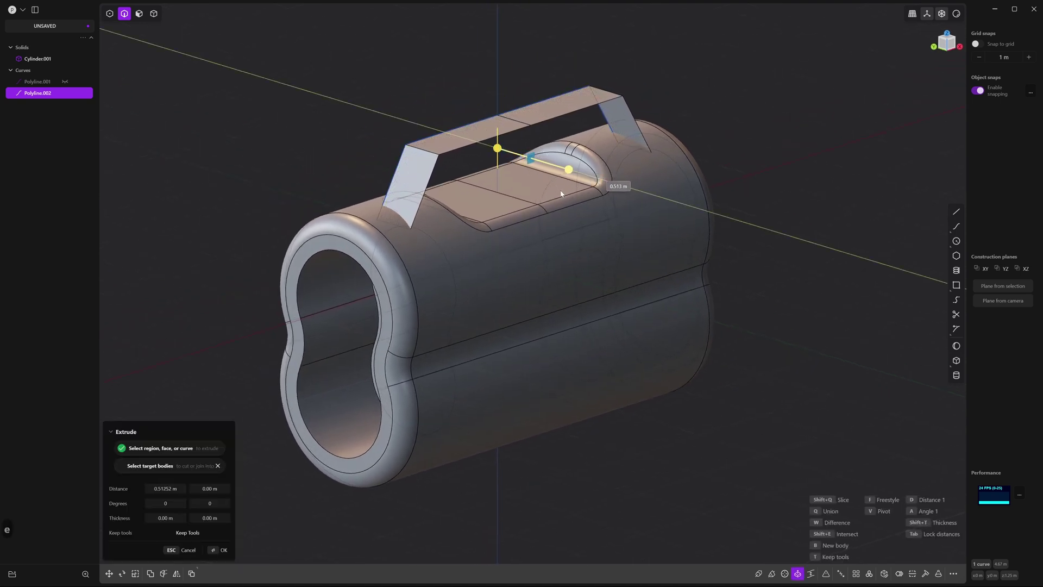
pyautogui.click(697, 128)
pyautogui.moveTo(484, 142); pyautogui.dragTo(360, 93, button='middle')
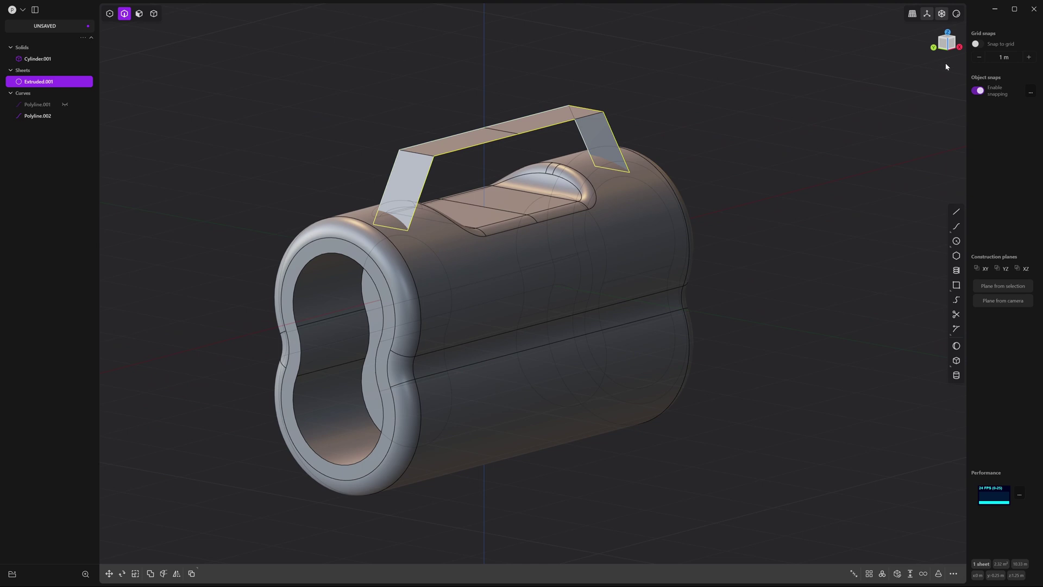
pyautogui.click(943, 45)
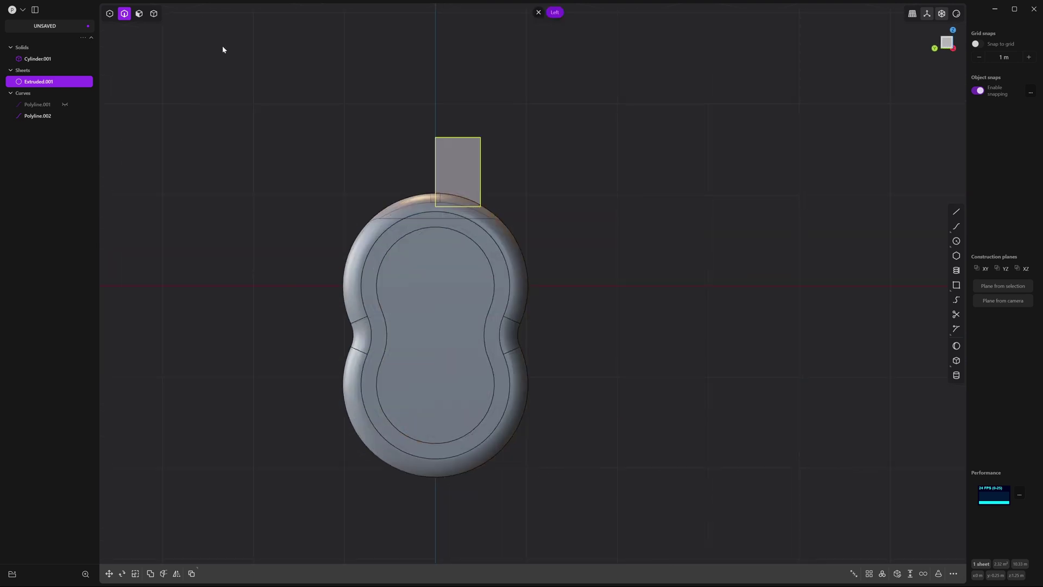
# Move Extruded.001 about 0.248 m to the Mid snap to centre it over the tube, then select Polyline.002.
pyautogui.press('g')
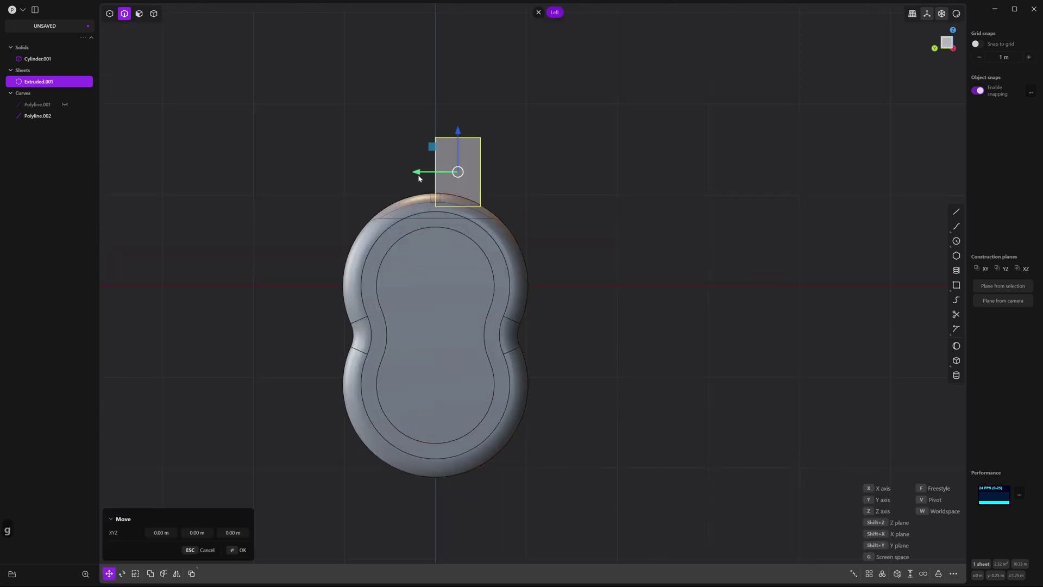
pyautogui.moveTo(421, 175); pyautogui.dragTo(435, 172)
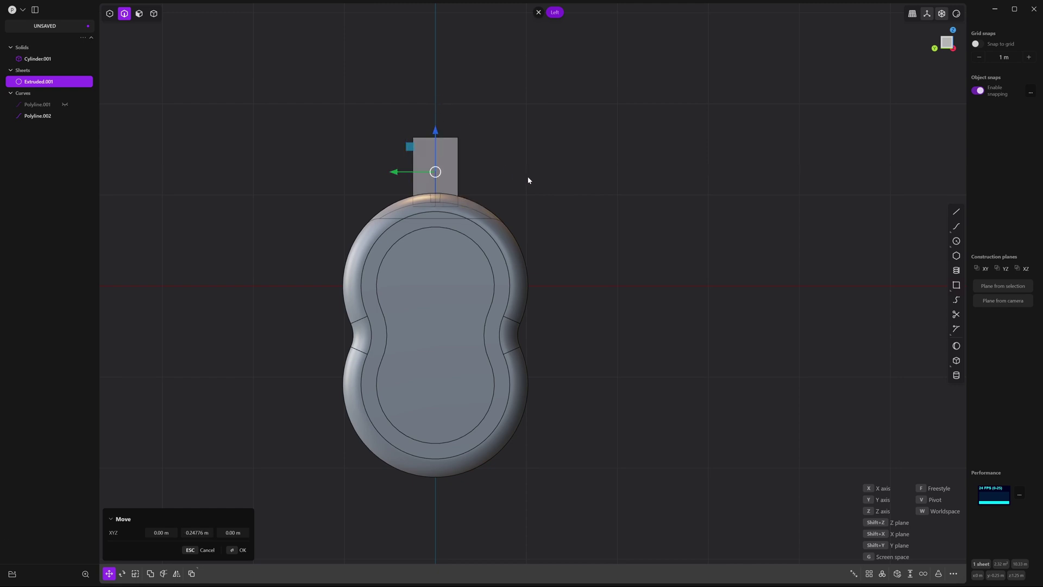
pyautogui.rightClick(580, 175)
pyautogui.moveTo(580, 175); pyautogui.dragTo(495, 172, button='middle')
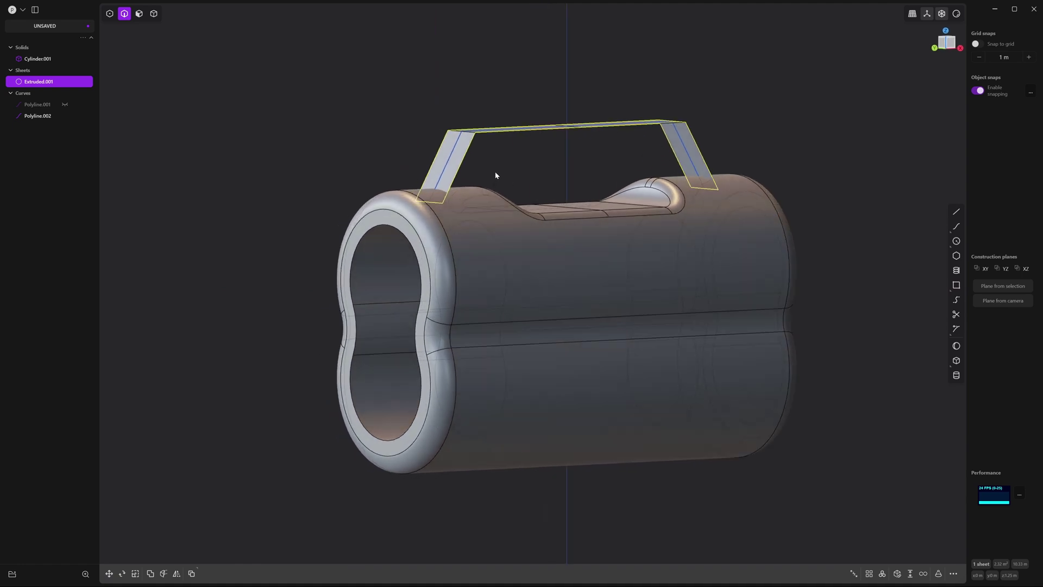
pyautogui.click(495, 173)
pyautogui.press('2')
pyautogui.click(454, 152)
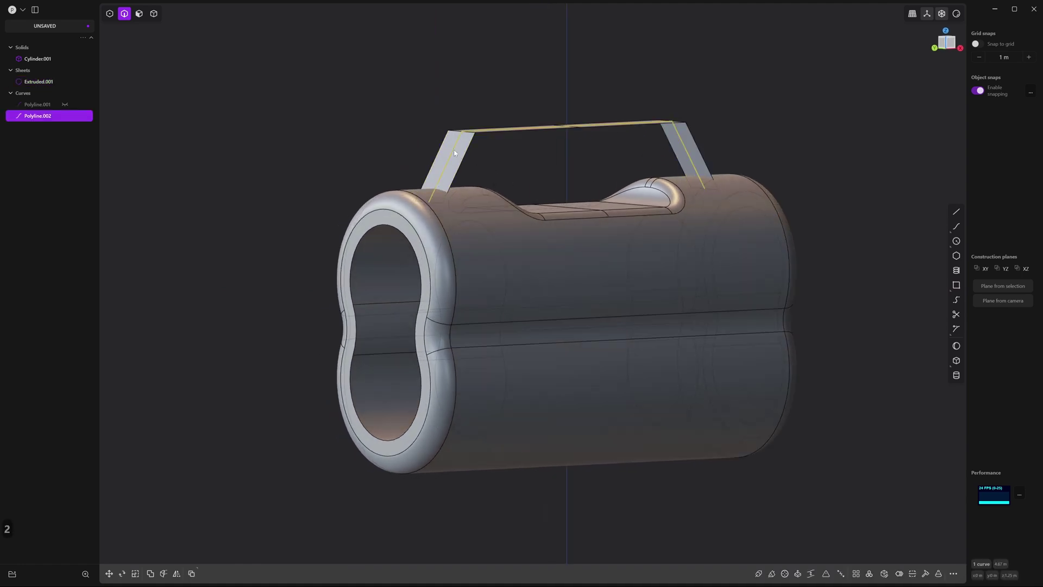
# Hide Polyline.002 and fillet the handle sheet's two upper bend edges by about 0.37 m.
pyautogui.press('h')
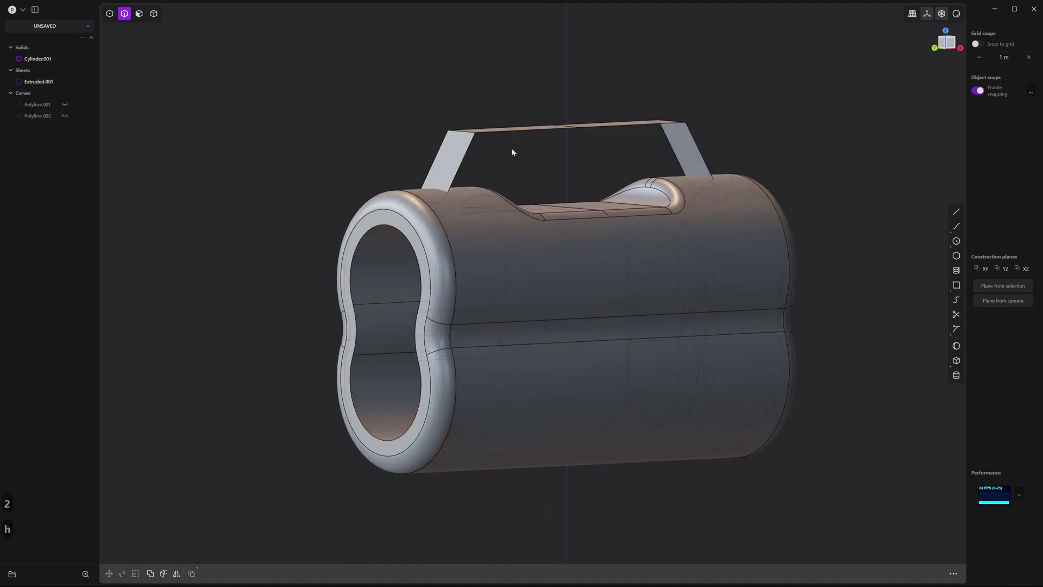
pyautogui.moveTo(512, 152); pyautogui.dragTo(413, 173, button='middle')
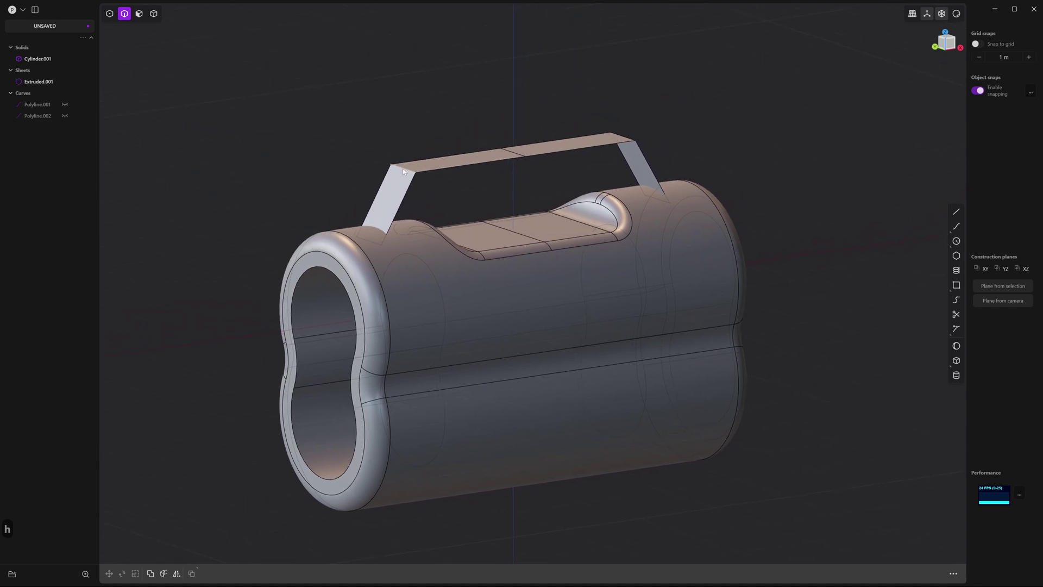
pyautogui.click(403, 168)
pyautogui.press('f')
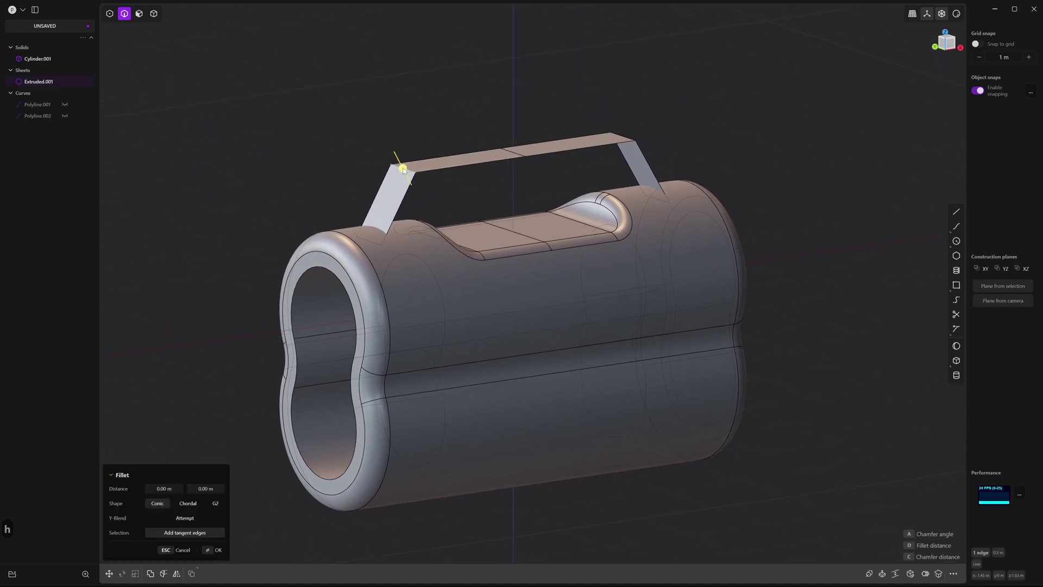
pyautogui.click(620, 138)
pyautogui.moveTo(620, 137); pyautogui.dragTo(648, 99)
pyautogui.press('Return')
pyautogui.moveTo(695, 113); pyautogui.dragTo(615, 109, button='middle')
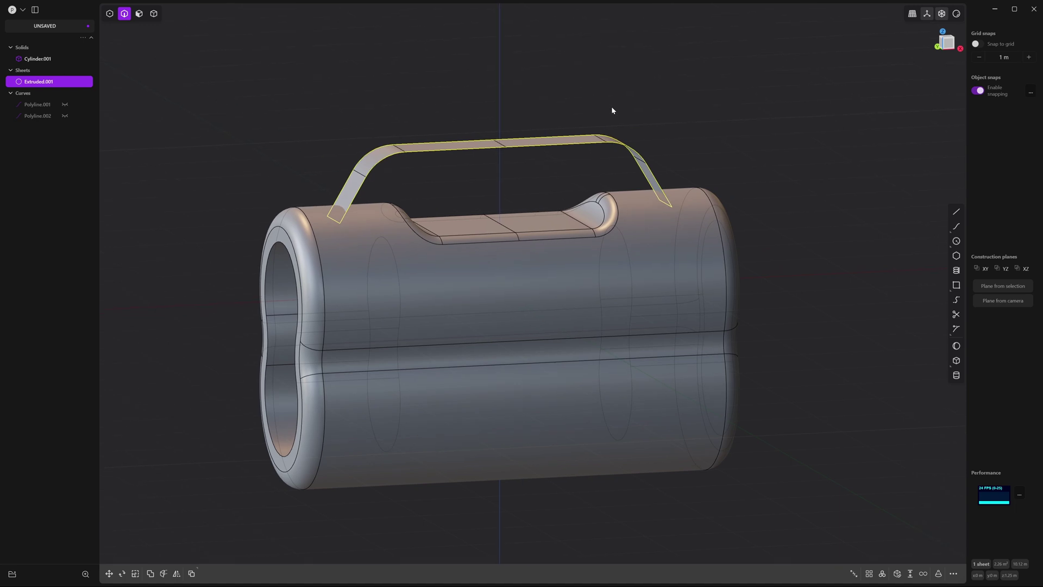
# Thicken the handle sheet Extruded.001 by about 0.166 m into a solid handle bar.
pyautogui.press('4')
pyautogui.moveTo(595, 104); pyautogui.dragTo(478, 171)
pyautogui.write('f')
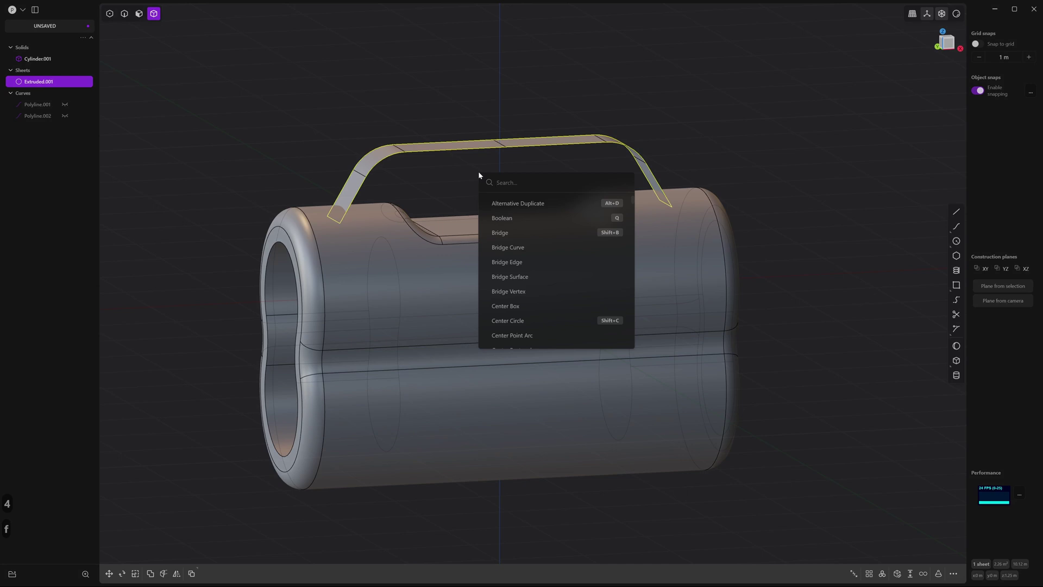
pyautogui.write('thic')
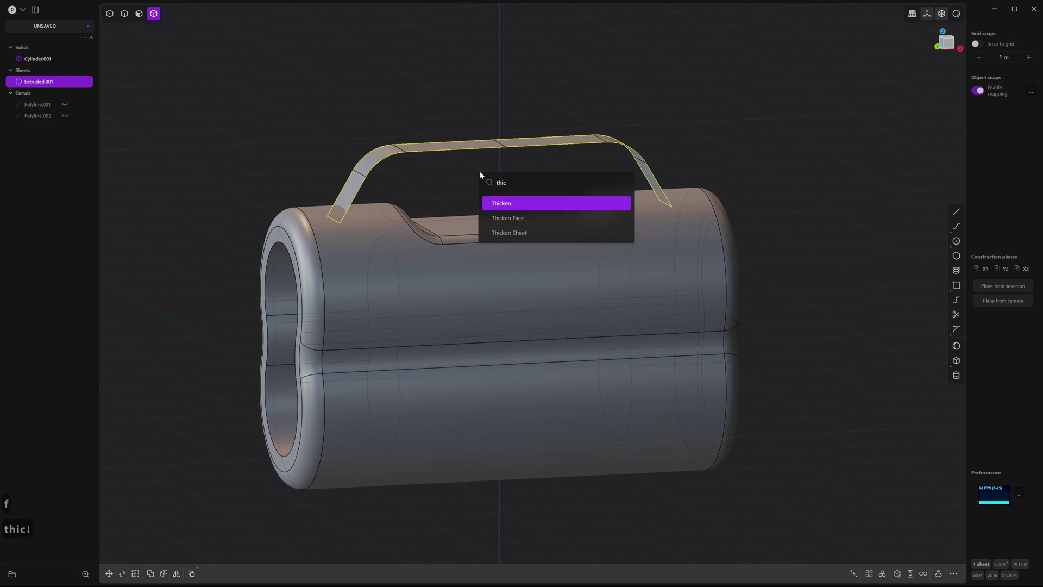
pyautogui.press('Return')
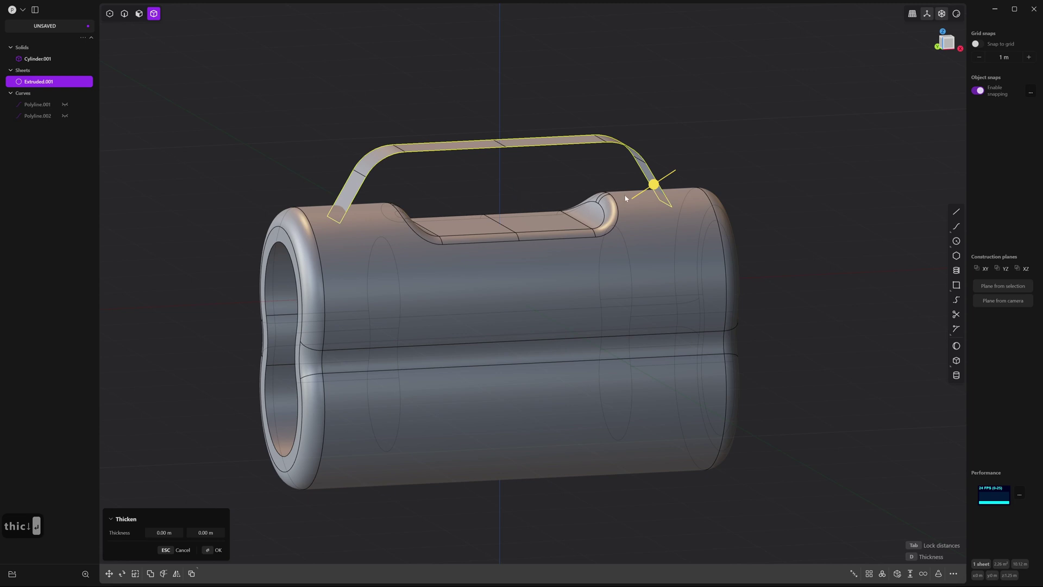
pyautogui.moveTo(654, 187); pyautogui.dragTo(667, 184)
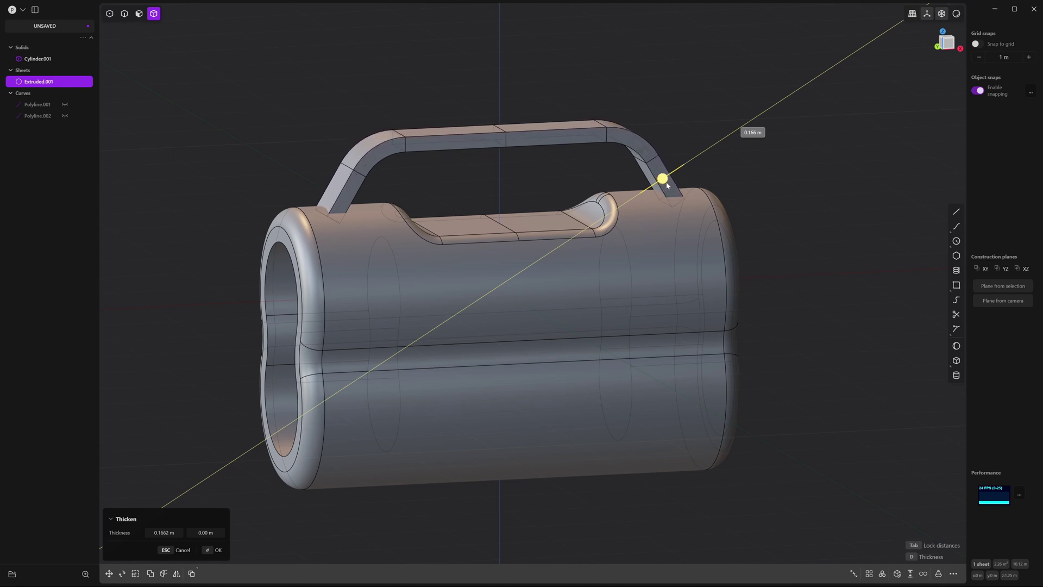
pyautogui.rightClick(589, 168)
pyautogui.moveTo(590, 168)
pyautogui.mouseDown(button='middle')
pyautogui.moveTo(572, 166)
pyautogui.moveTo(586, 172)
pyautogui.mouseUp(button='middle')
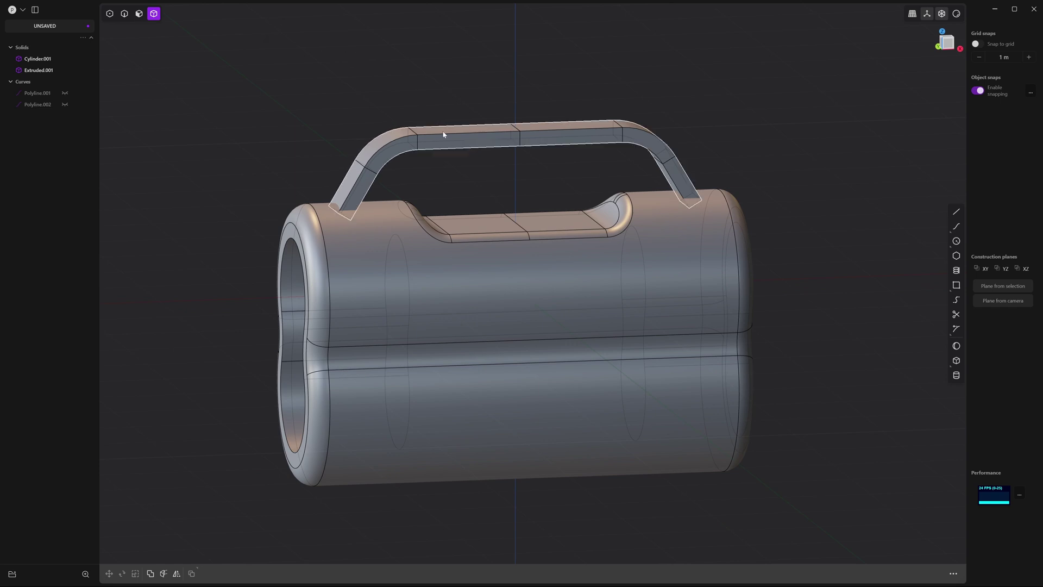
pyautogui.click(493, 124)
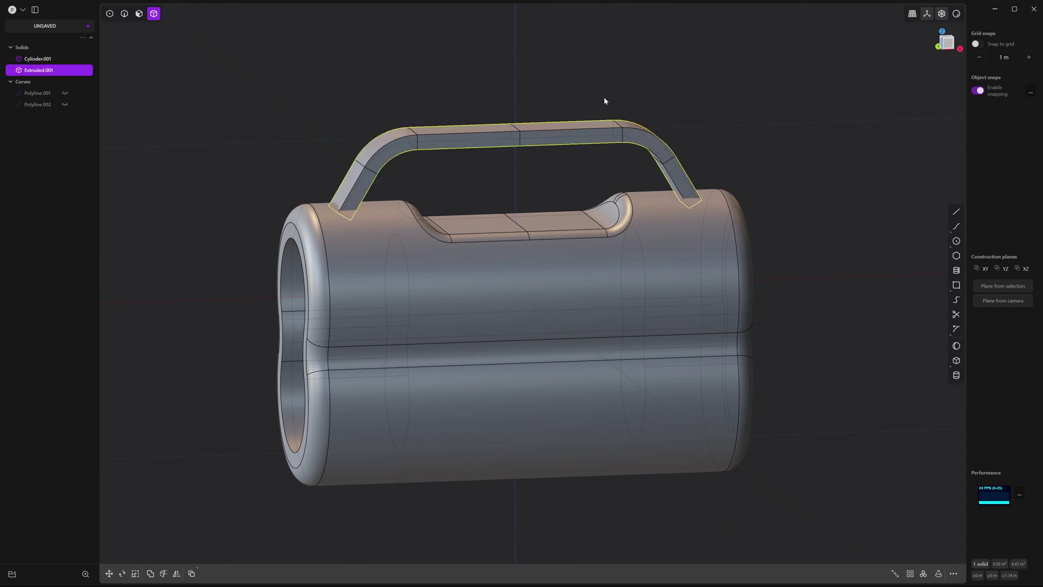
# Scale the handle to 0.829 and lower it 0.112 m along Z onto the tube top.
pyautogui.press('s')
pyautogui.press('s')
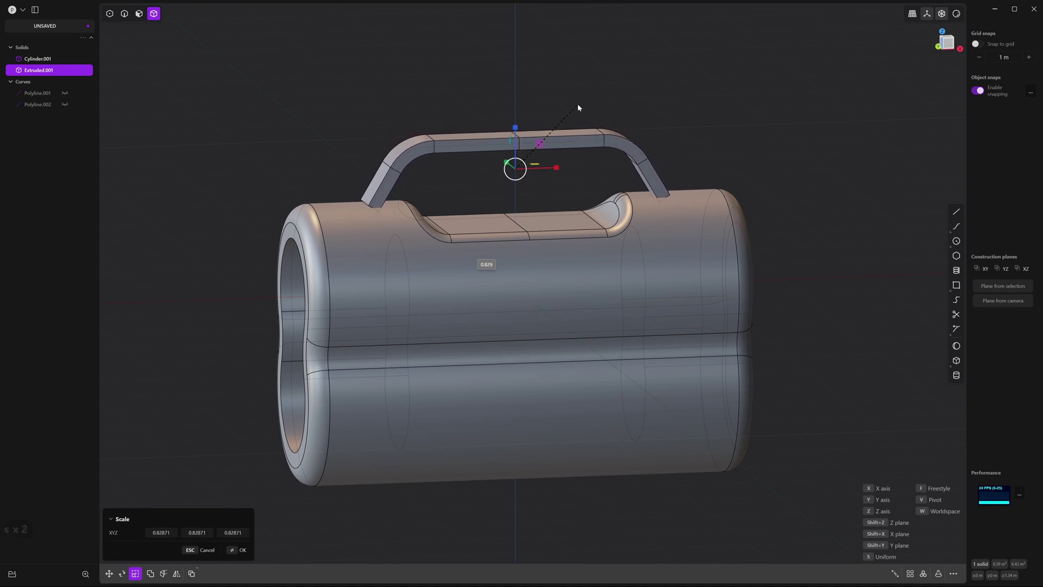
pyautogui.click(578, 107)
pyautogui.press('g')
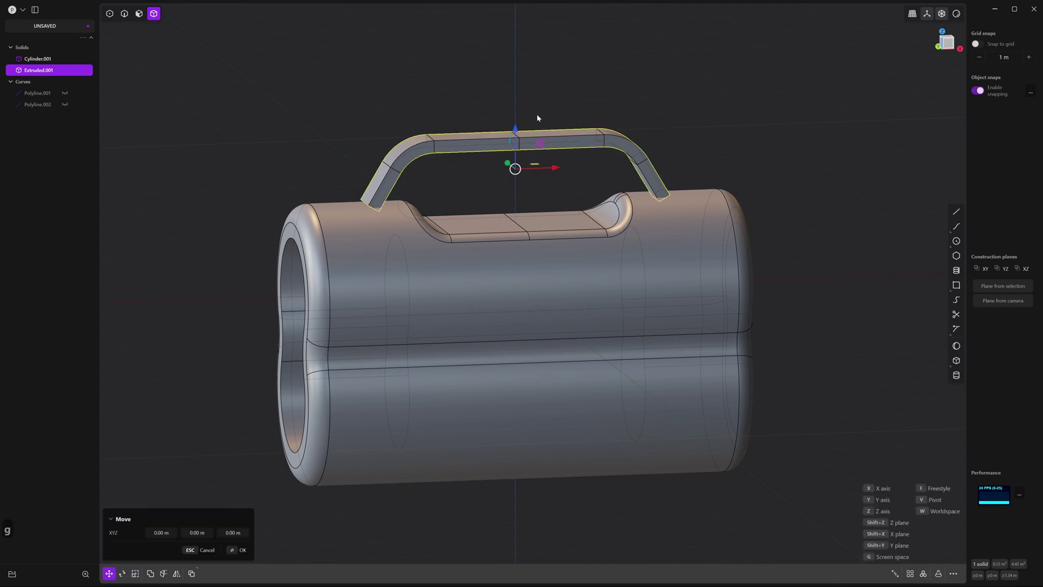
pyautogui.moveTo(516, 129); pyautogui.dragTo(514, 140)
pyautogui.click(523, 112)
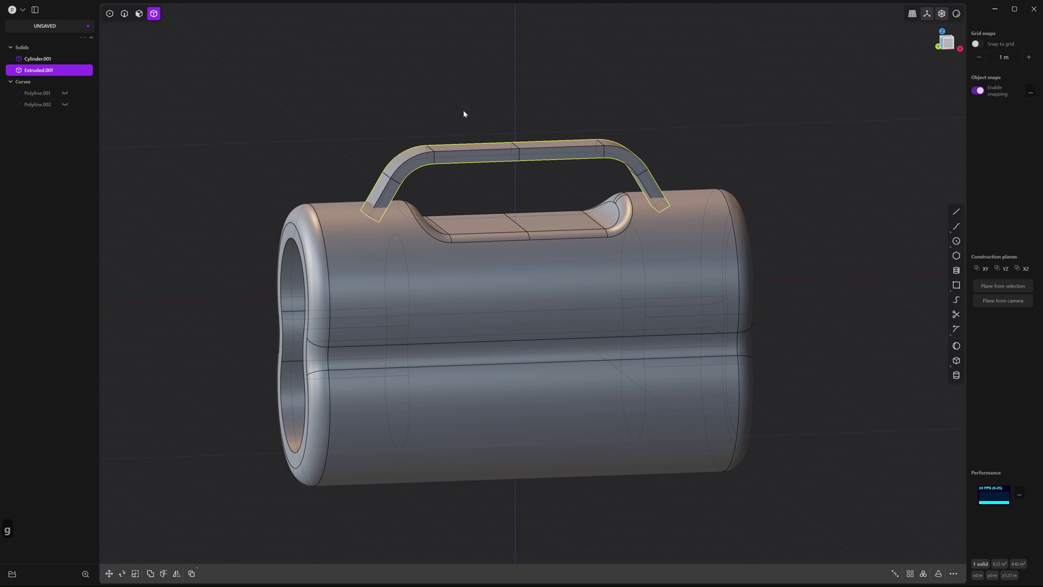
pyautogui.scroll(5, 422, 111)
pyautogui.scroll(-5, 456, 140)
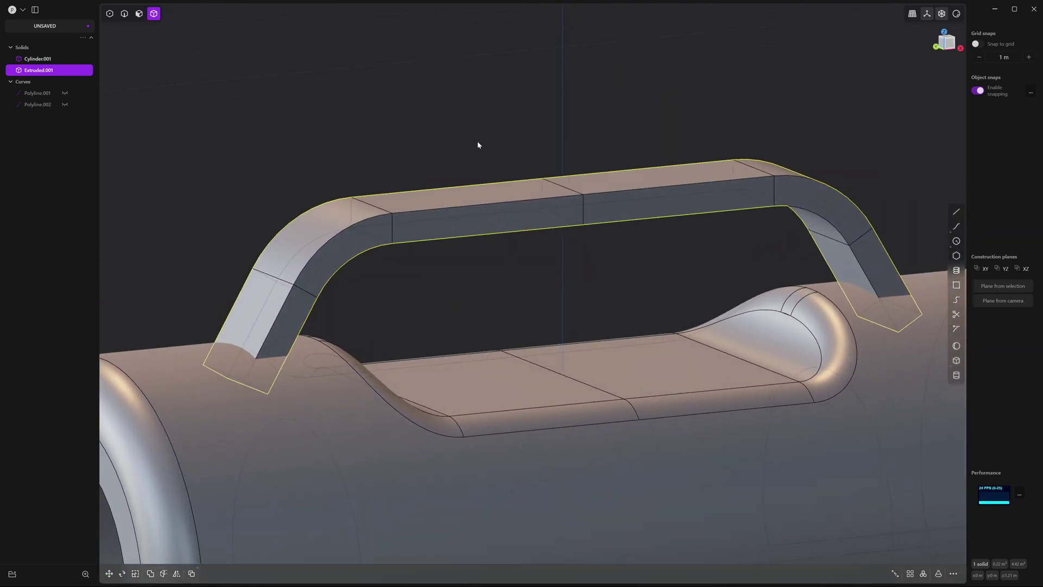
# Fillet the handle's four long edges at about 0.032 m with a Chordal profile.
pyautogui.press('2')
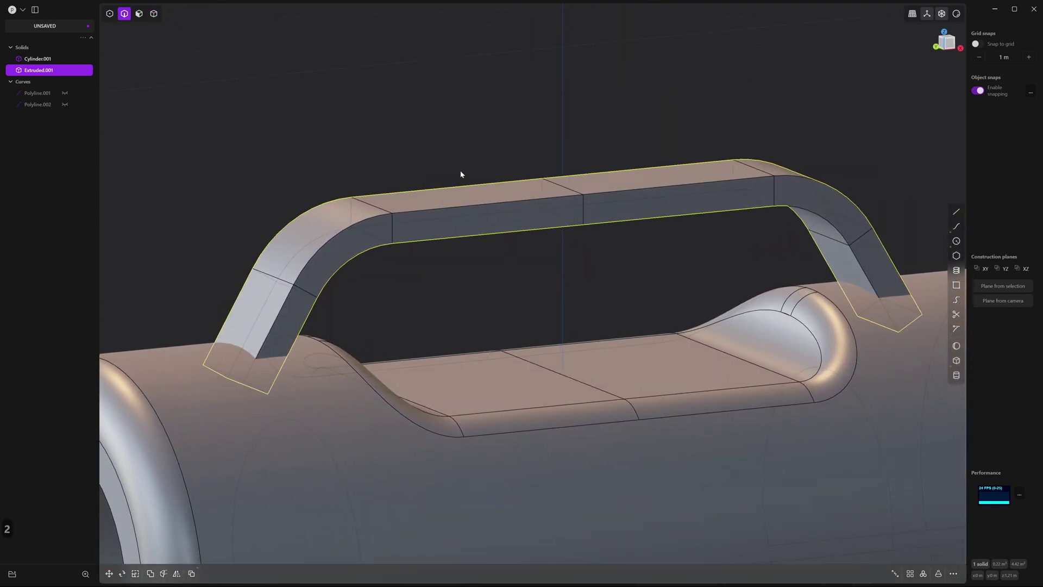
pyautogui.click(429, 210)
pyautogui.press('f')
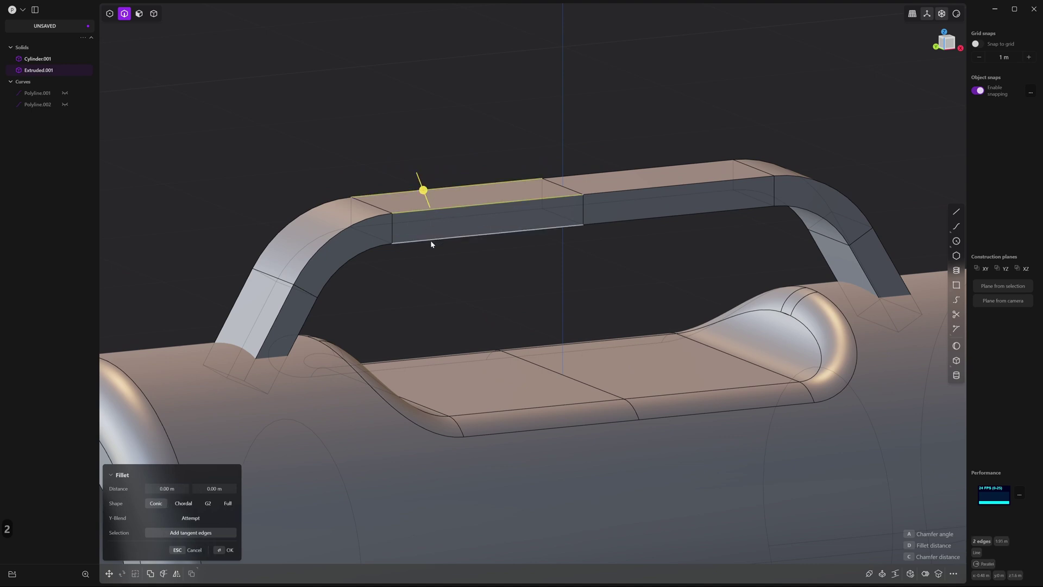
pyautogui.click(430, 239)
pyautogui.moveTo(419, 263); pyautogui.dragTo(629, 217, button='middle')
pyautogui.click(471, 226)
pyautogui.hotkey('ctrl', 'z')
pyautogui.click(471, 226)
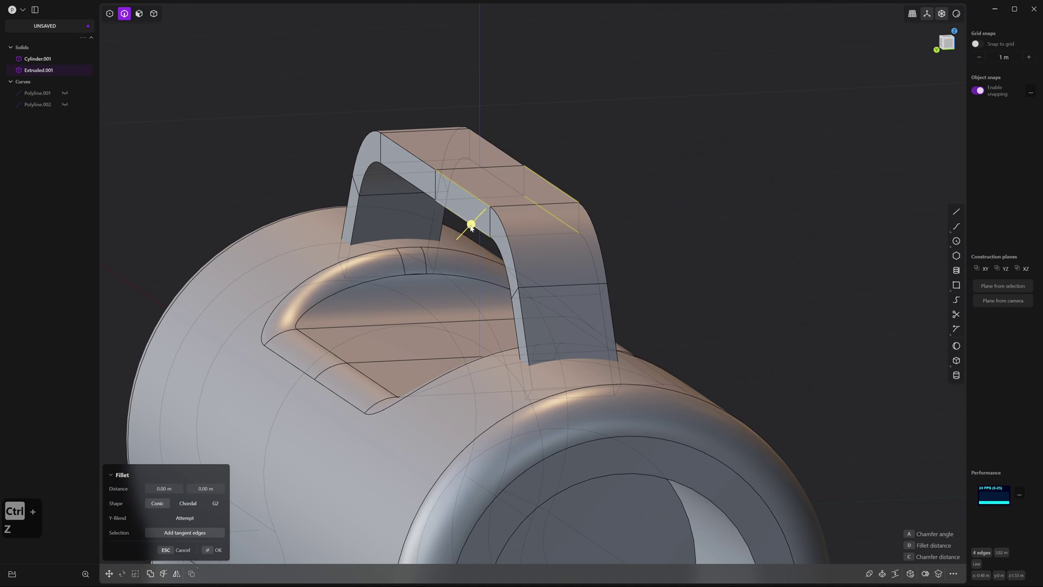
pyautogui.moveTo(471, 227); pyautogui.dragTo(468, 232)
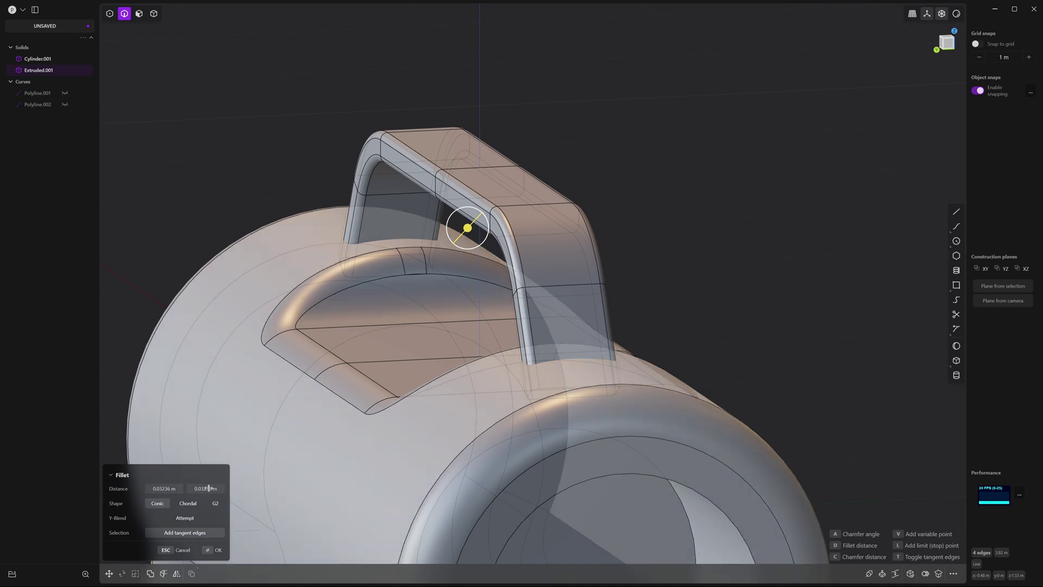
pyautogui.click(193, 500)
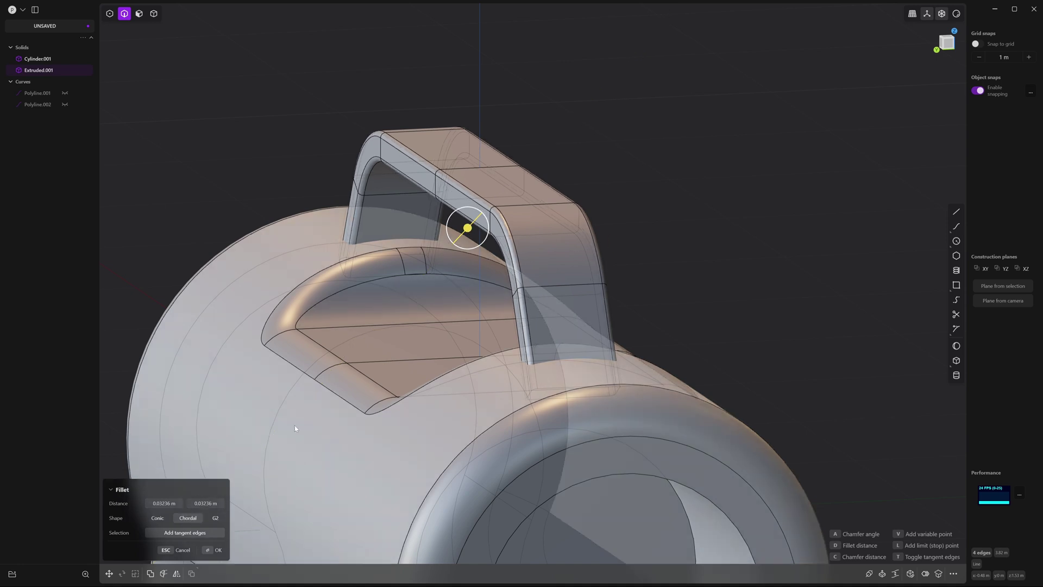
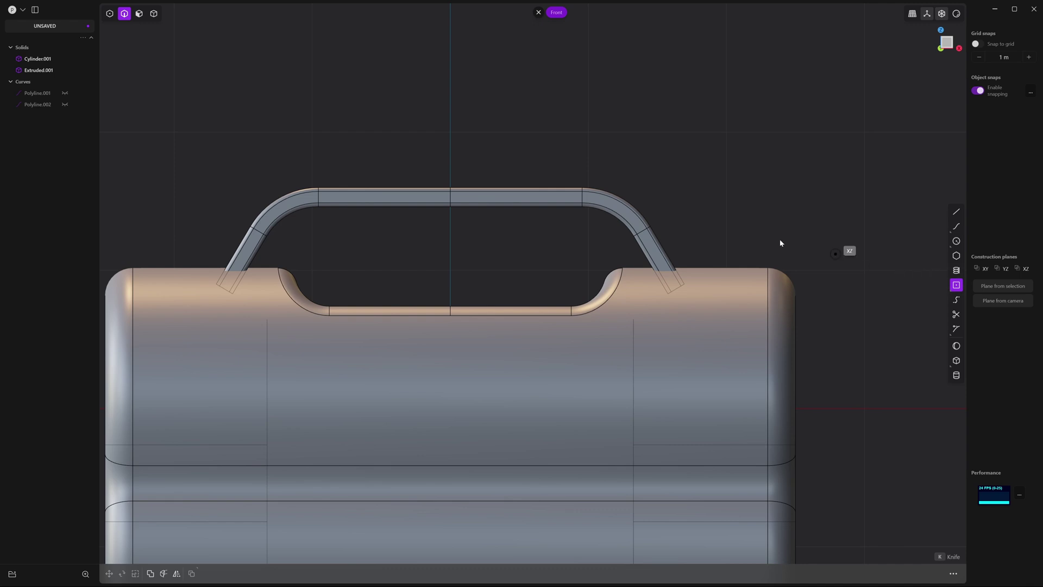
# Draw a center rectangle above the handle.
pyautogui.click(448, 133)
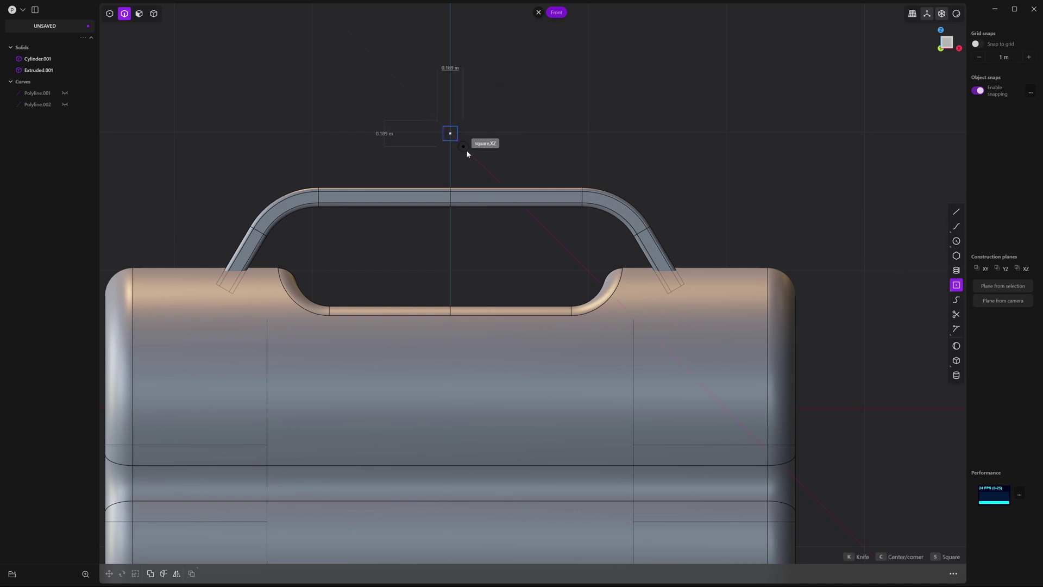
pyautogui.click(504, 171)
pyautogui.press('g')
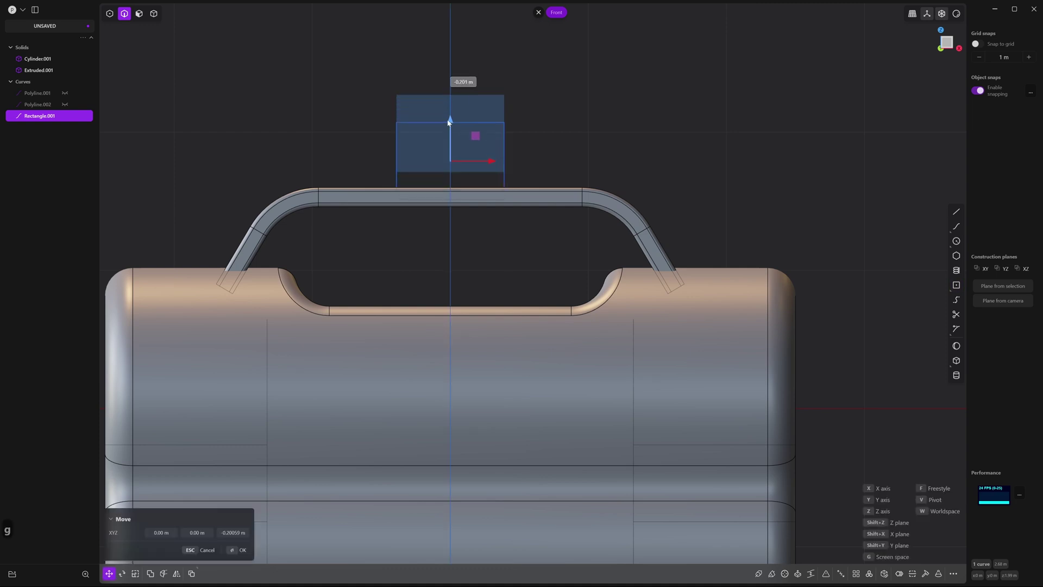
pyautogui.scroll(5, 389, 177)
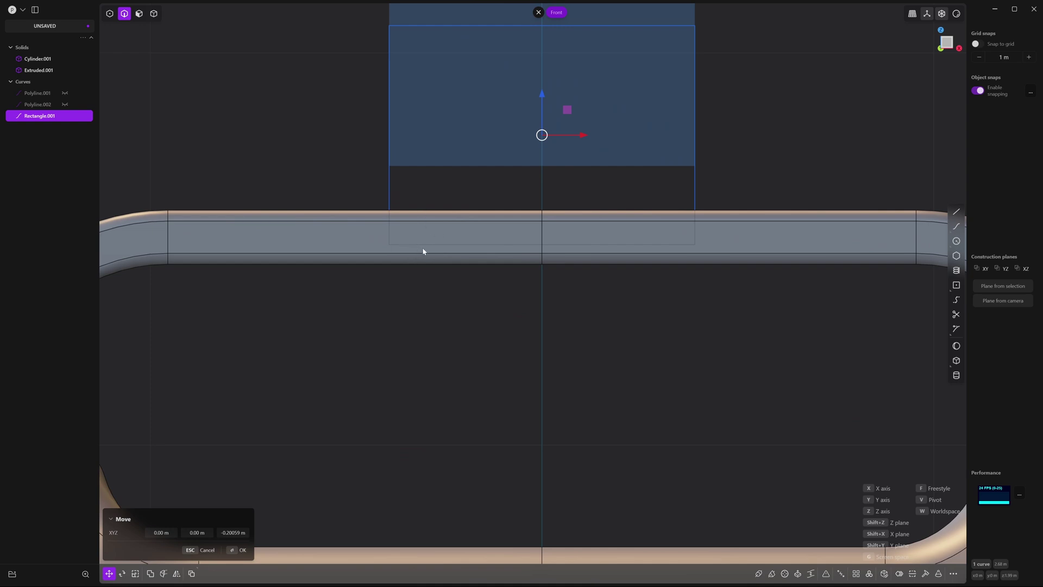
pyautogui.press('Escape')
# Taper the rectangle by scaling its bottom corners inward, then round them about 0.05 m.
pyautogui.press('1')
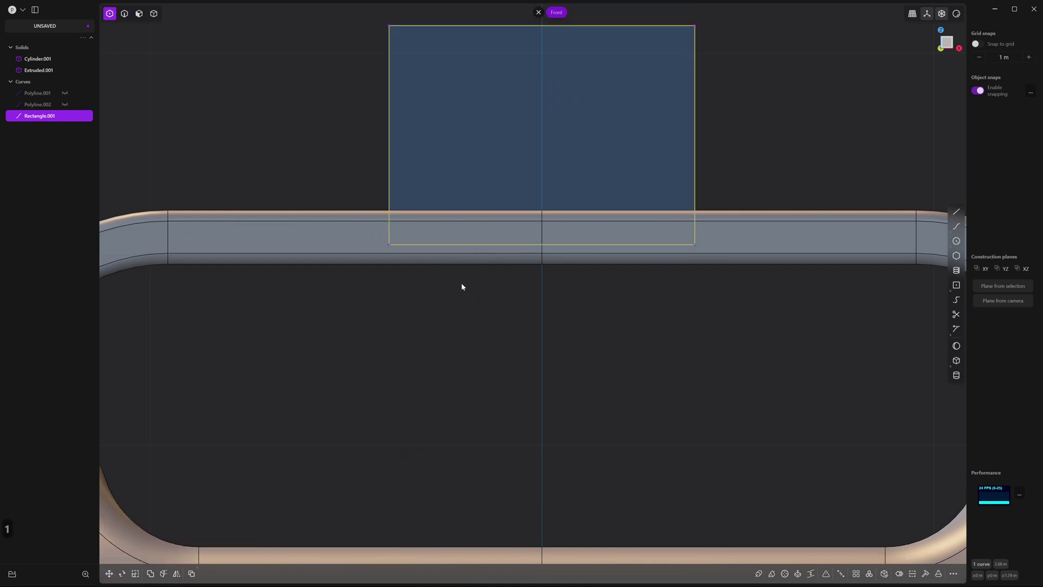
pyautogui.moveTo(361, 231); pyautogui.dragTo(745, 307)
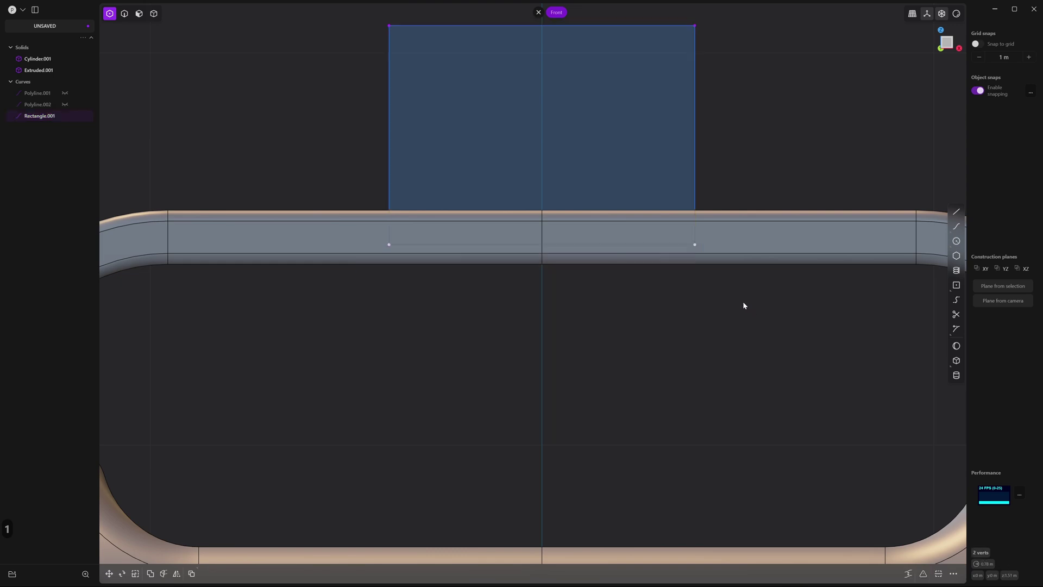
pyautogui.press('s')
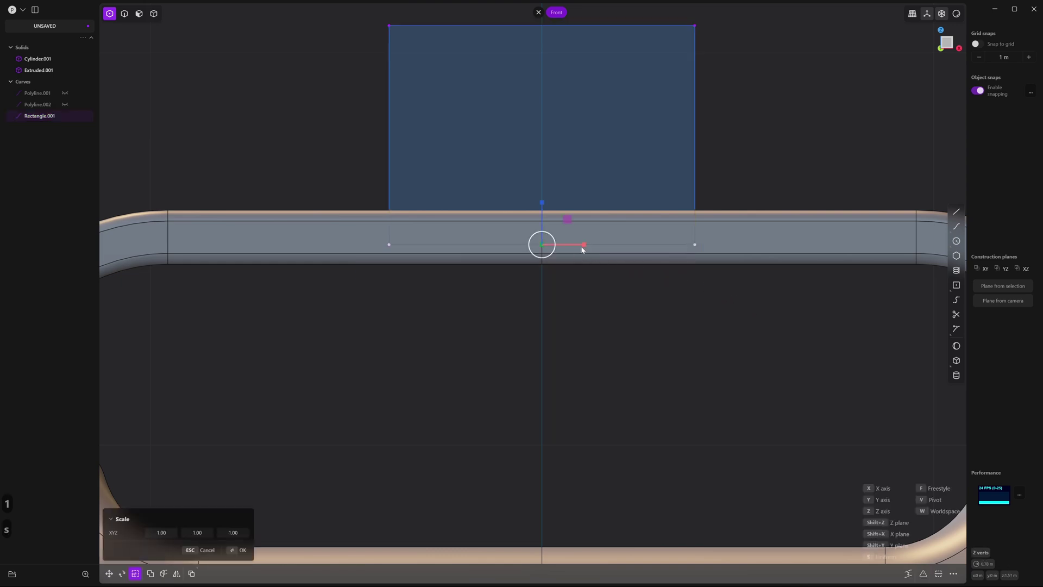
pyautogui.moveTo(583, 247); pyautogui.dragTo(573, 248)
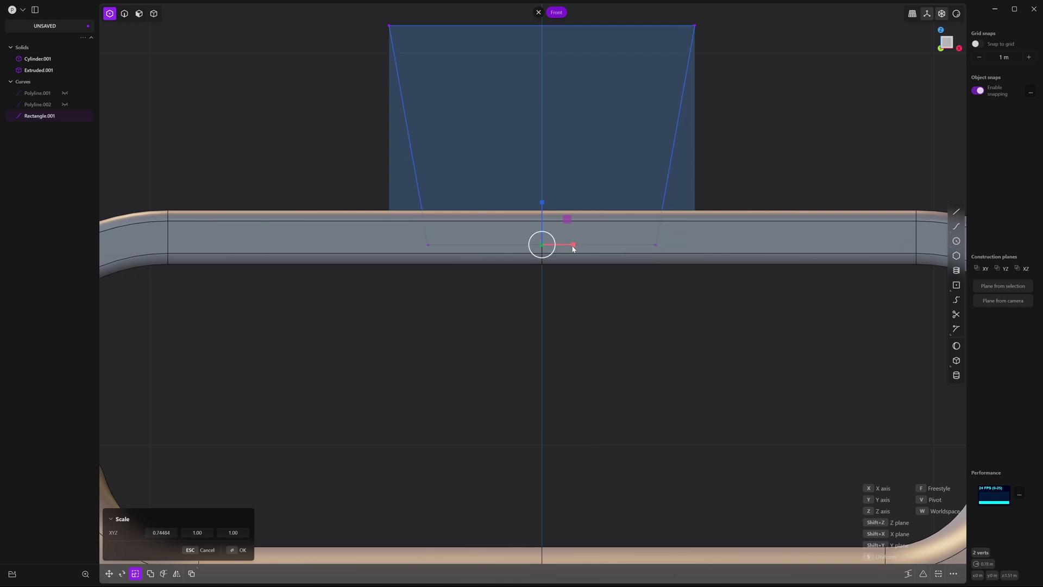
pyautogui.press('Return')
pyautogui.press('b')
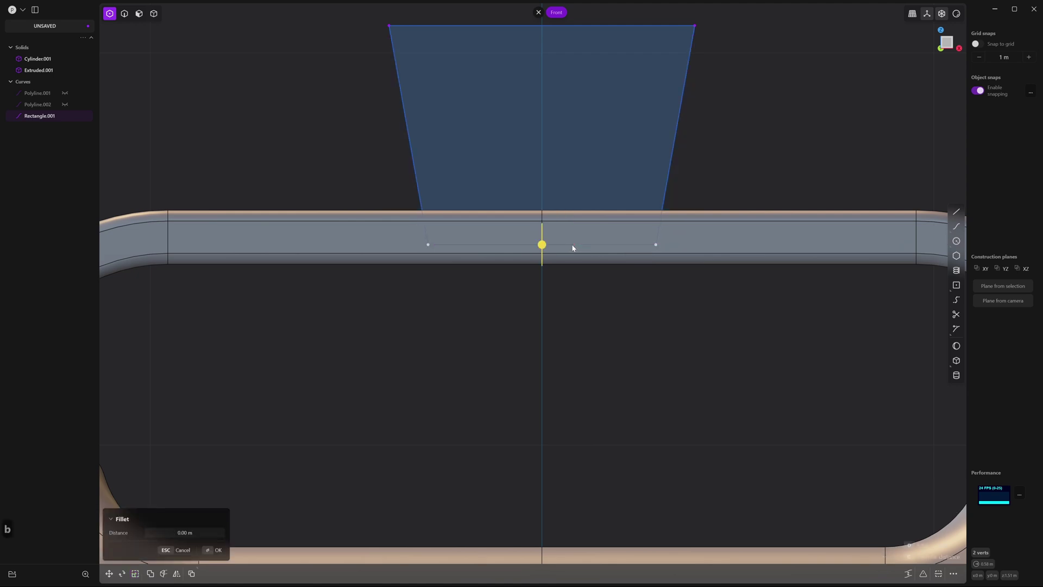
pyautogui.moveTo(574, 245); pyautogui.dragTo(587, 226)
pyautogui.press('Return')
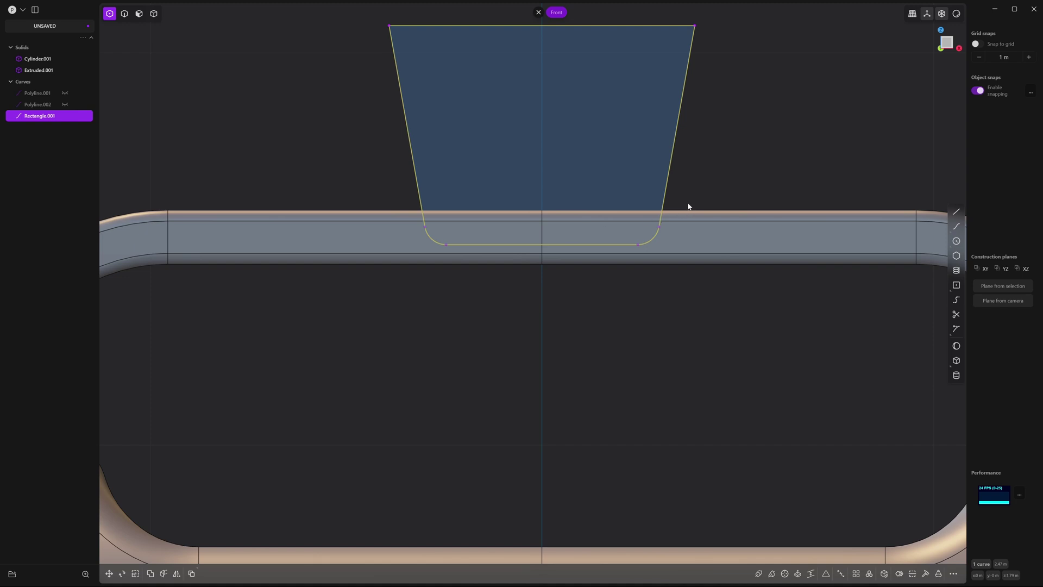
# Cut the handle with the tapered profile, splitting off a grip-notch piece.
pyautogui.press('c')
pyautogui.click(716, 233)
pyautogui.press('Return')
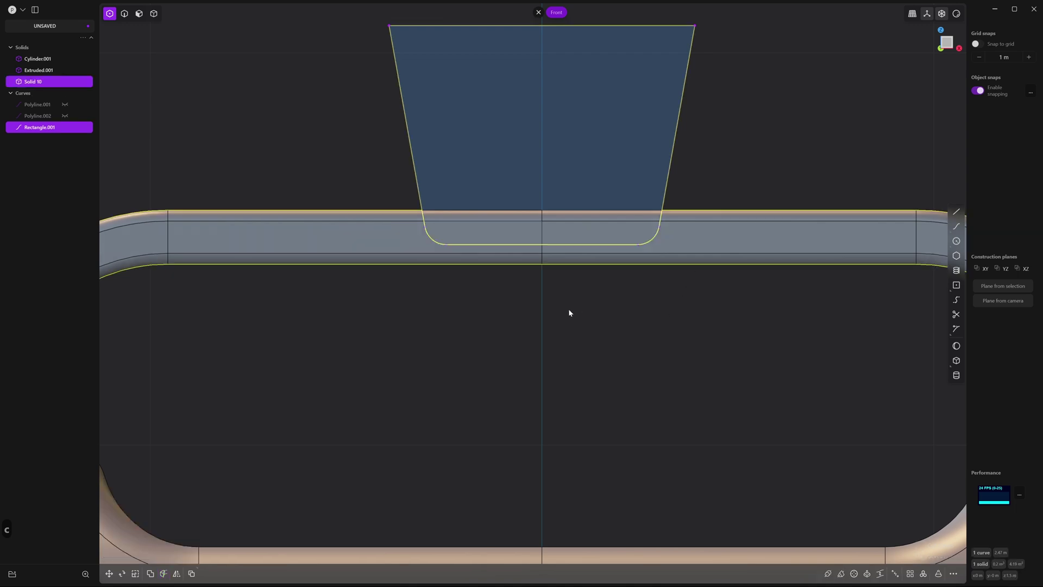
pyautogui.scroll(-8, 664, 325)
pyautogui.moveTo(567, 323); pyautogui.dragTo(601, 344, button='middle')
# Hide the cutting profile Rectangle.001 and check the separate grip-notch piece.
pyautogui.press('2')
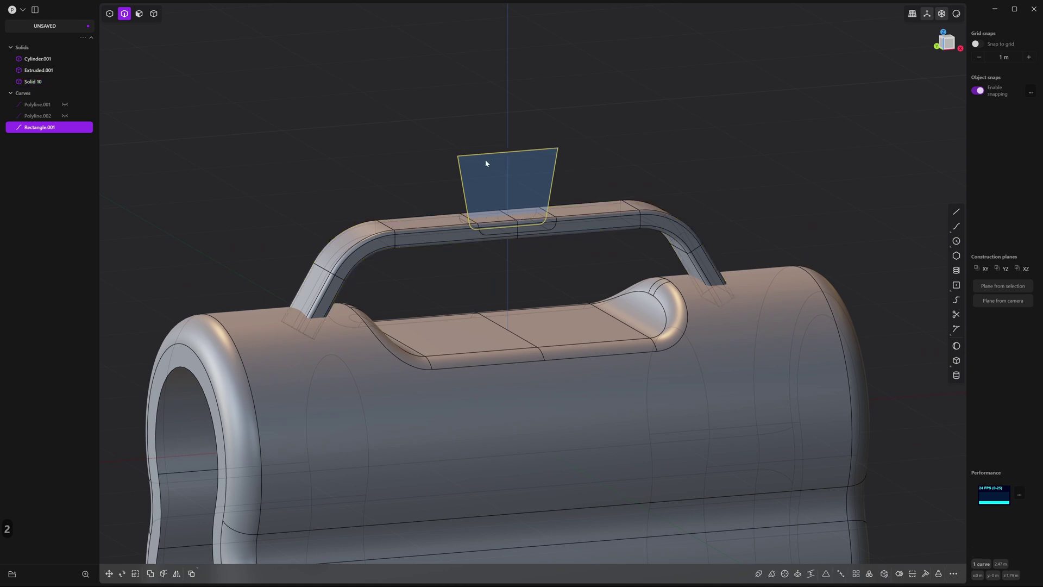
pyautogui.press('h')
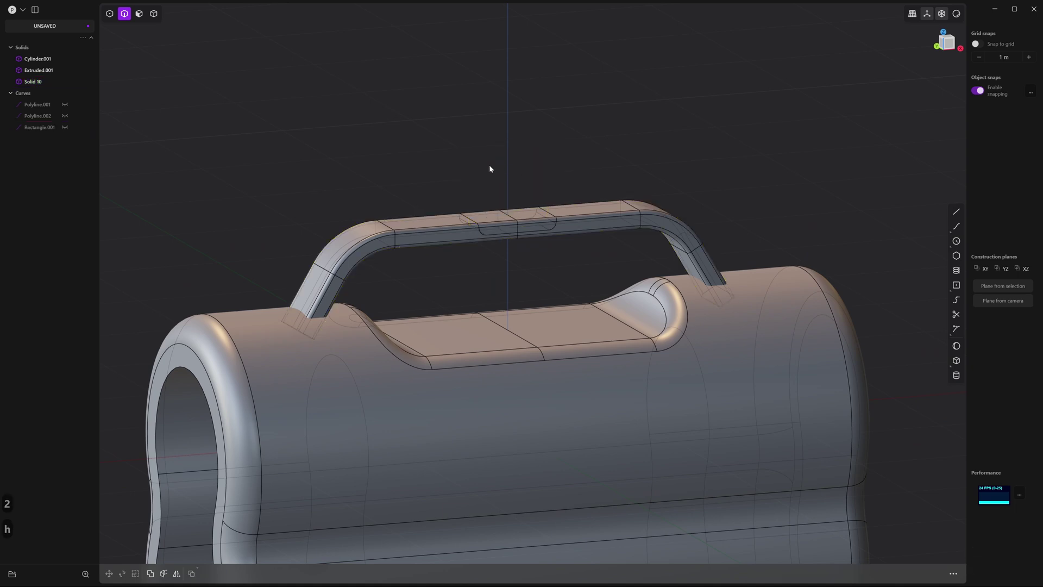
pyautogui.scroll(6, 483, 168)
pyautogui.press('4')
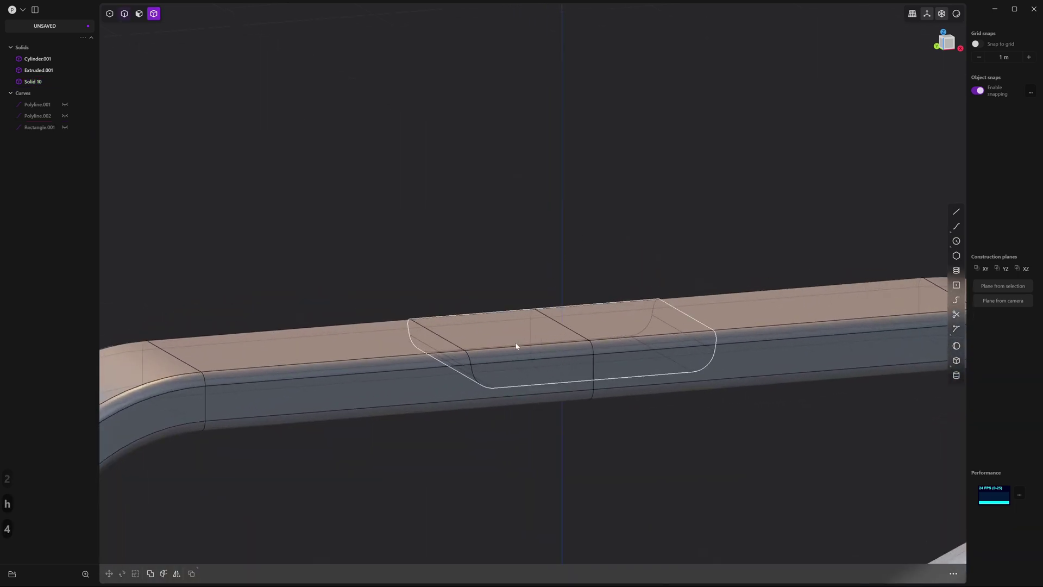
pyautogui.click(517, 345)
pyautogui.press('g')
pyautogui.press('g')
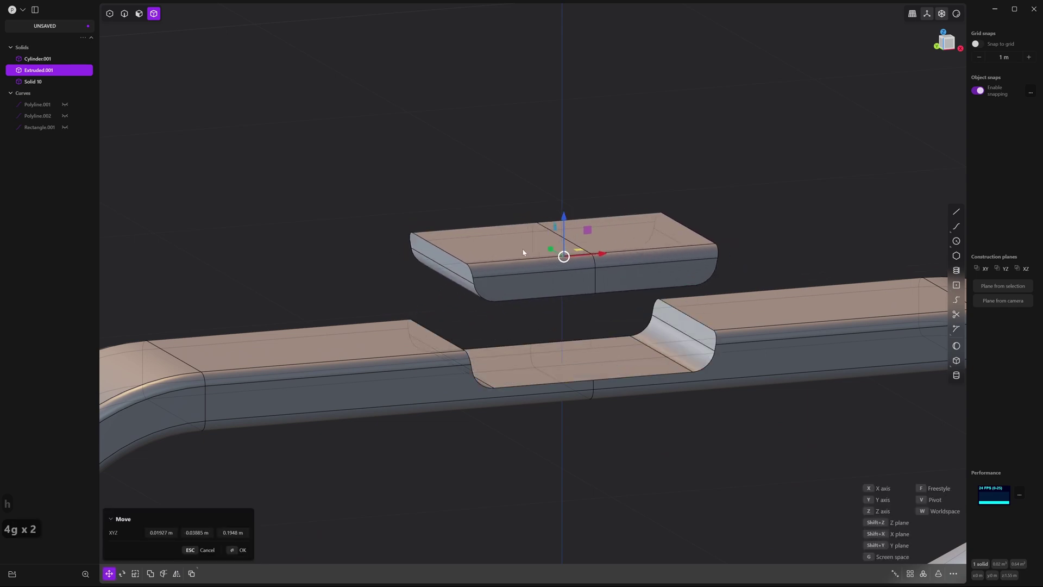
pyautogui.press('Escape')
# Boolean-union the handle with the tube body Cylinder.001 into one solid.
pyautogui.scroll(-6, 544, 239)
pyautogui.keyDown('shift'); pyautogui.moveTo(521, 229); pyautogui.dragTo(429, 158, button='middle'); pyautogui.keyUp('shift')
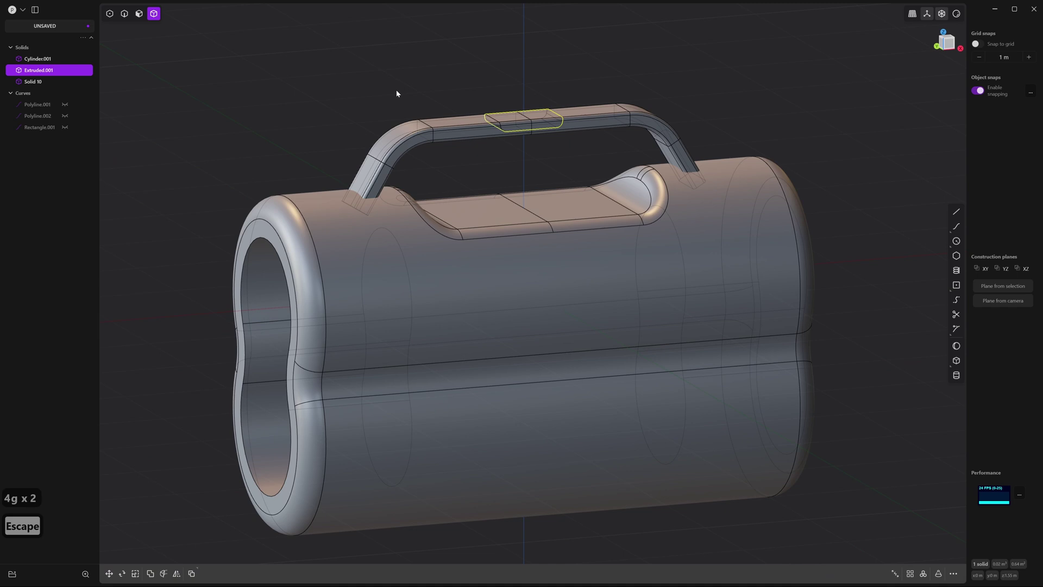
pyautogui.moveTo(370, 109); pyautogui.dragTo(358, 93, button='middle')
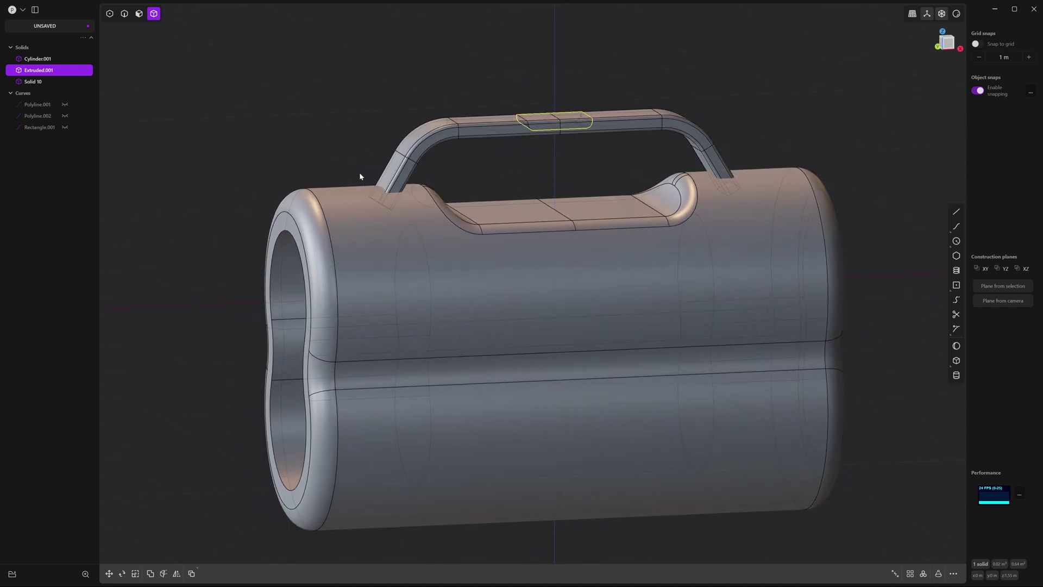
pyautogui.click(423, 140)
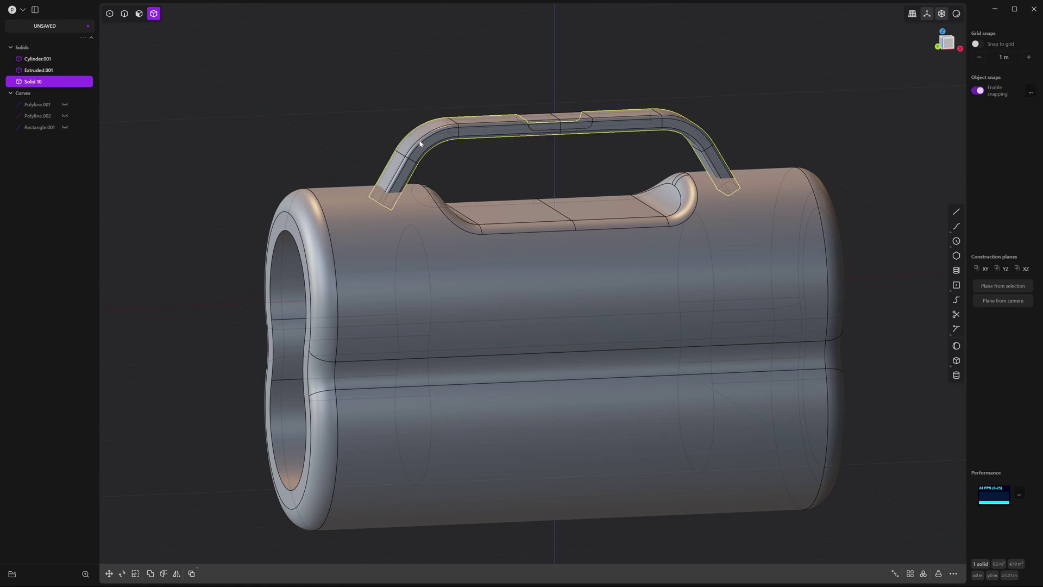
pyautogui.keyDown('shift'); pyautogui.click(365, 198); pyautogui.keyUp('shift')
pyautogui.press('q')
pyautogui.press('q')
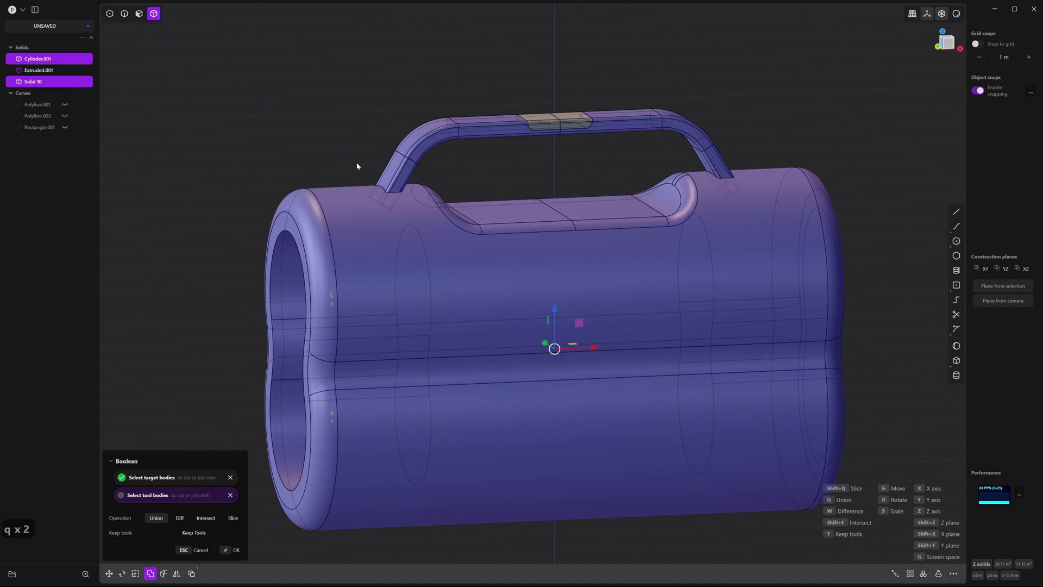
pyautogui.press('Return')
pyautogui.click(356, 162)
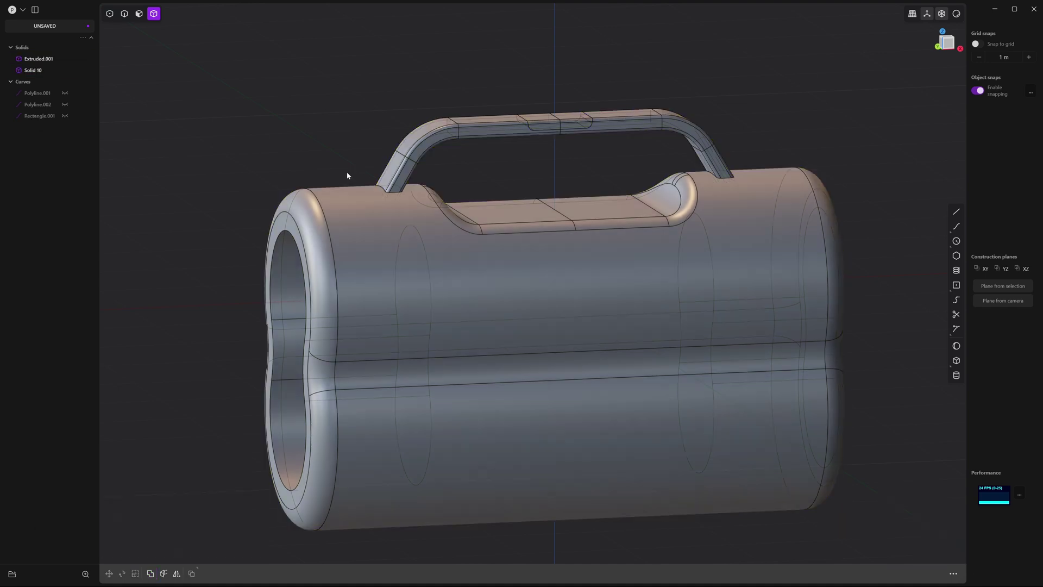
# Select both handle-base edges and start a fillet of about 0.054 m.
pyautogui.scroll(10, 350, 167)
pyautogui.press('2')
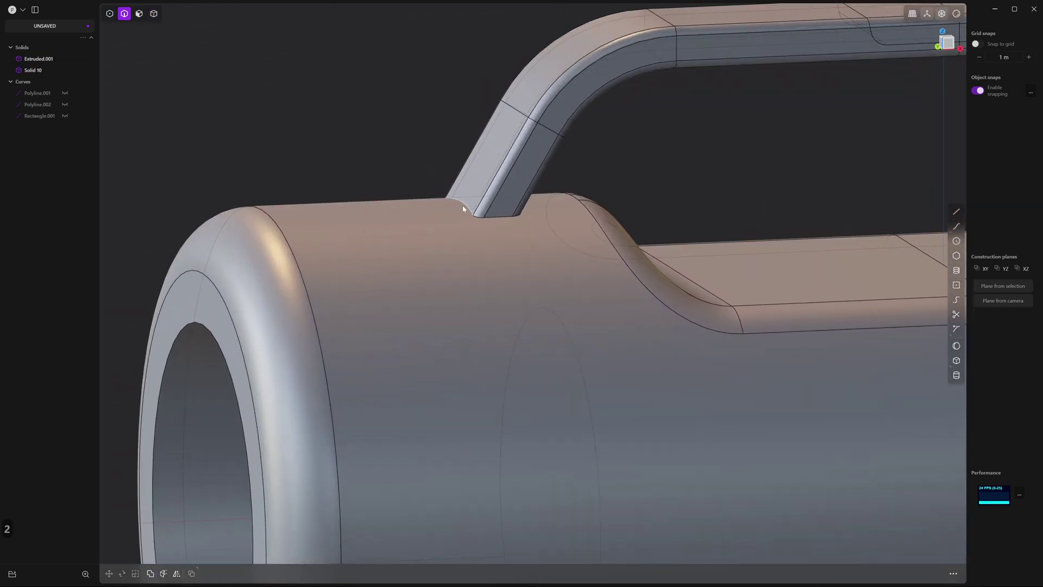
pyautogui.click(462, 206)
pyautogui.keyDown('shift'); pyautogui.moveTo(662, 234); pyautogui.dragTo(385, 226, button='middle'); pyautogui.keyUp('shift')
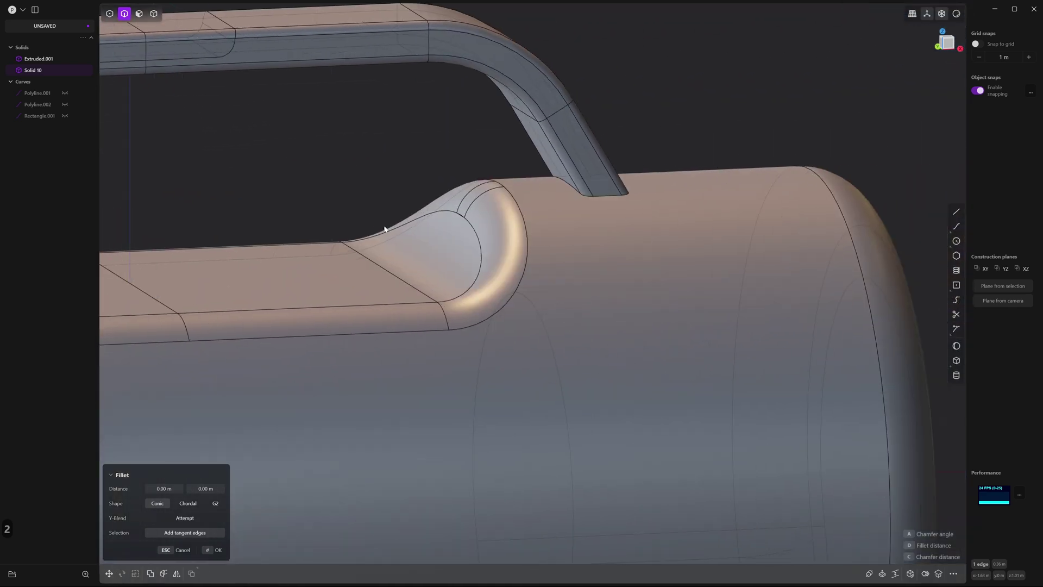
pyautogui.keyDown('shift'); pyautogui.click(599, 199); pyautogui.keyUp('shift')
pyautogui.moveTo(600, 201); pyautogui.dragTo(605, 193)
pyautogui.moveTo(642, 215); pyautogui.dragTo(458, 298, button='middle')
# Switch the fillet shape to Chordal and enlarge it to about 0.12275 m.
pyautogui.scroll(5, 457, 299)
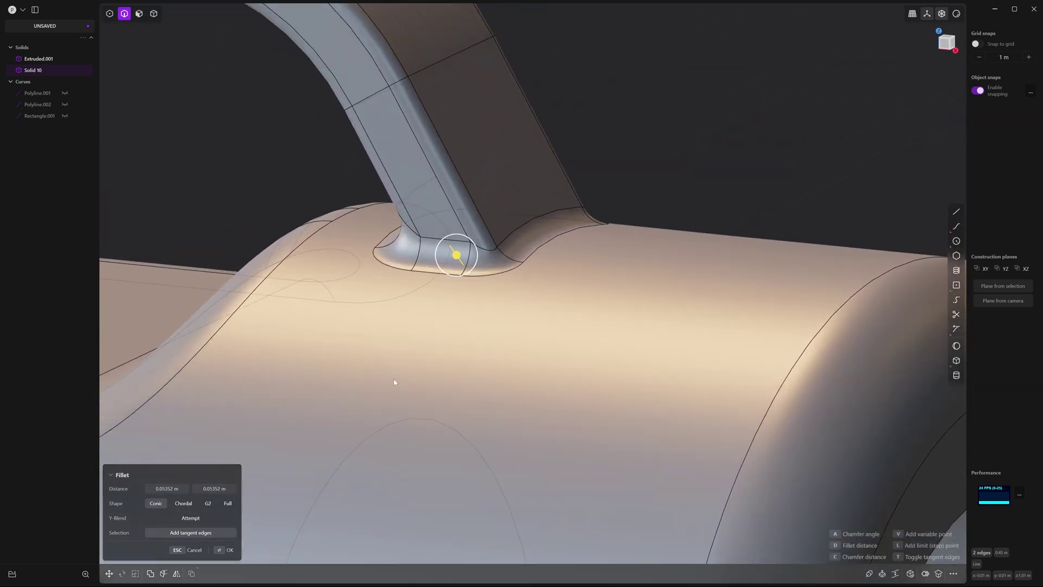
pyautogui.click(183, 503)
pyautogui.moveTo(458, 257); pyautogui.dragTo(447, 242)
pyautogui.scroll(-6, 441, 291)
pyautogui.moveTo(442, 290); pyautogui.dragTo(676, 274, button='middle')
pyautogui.scroll(-5, 651, 276)
pyautogui.rightClick(516, 257)
# Reframe the view to look at the model straight from the front.
pyautogui.keyDown('shift'); pyautogui.moveTo(524, 347); pyautogui.dragTo(562, 219, button='middle'); pyautogui.keyUp('shift')
pyautogui.click(841, 228)
pyautogui.moveTo(841, 228); pyautogui.dragTo(816, 213, button='middle')
pyautogui.keyDown('shift'); pyautogui.moveTo(811, 179); pyautogui.dragTo(740, 165, button='middle'); pyautogui.keyUp('shift')
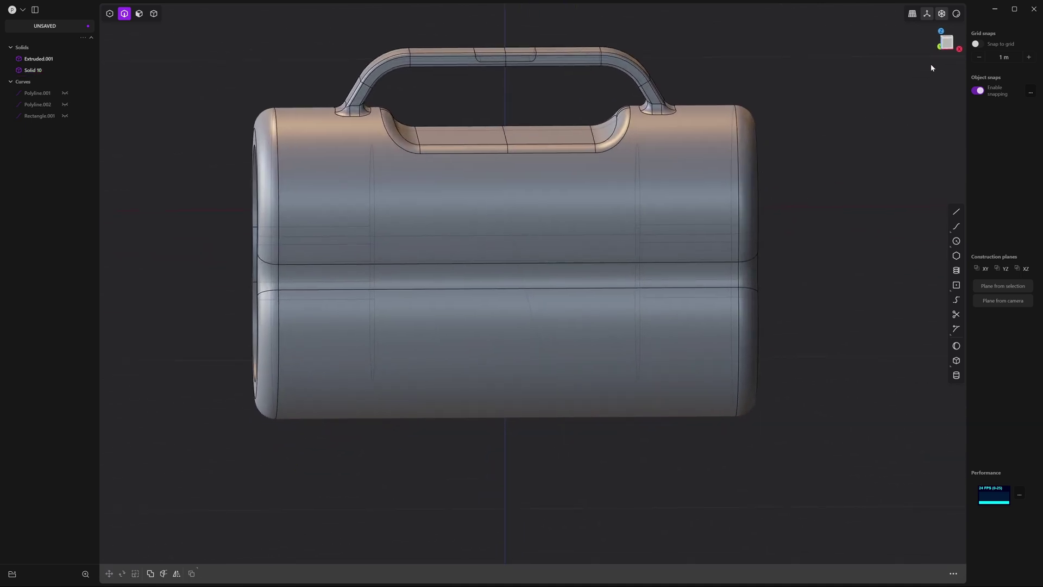
pyautogui.click(950, 47)
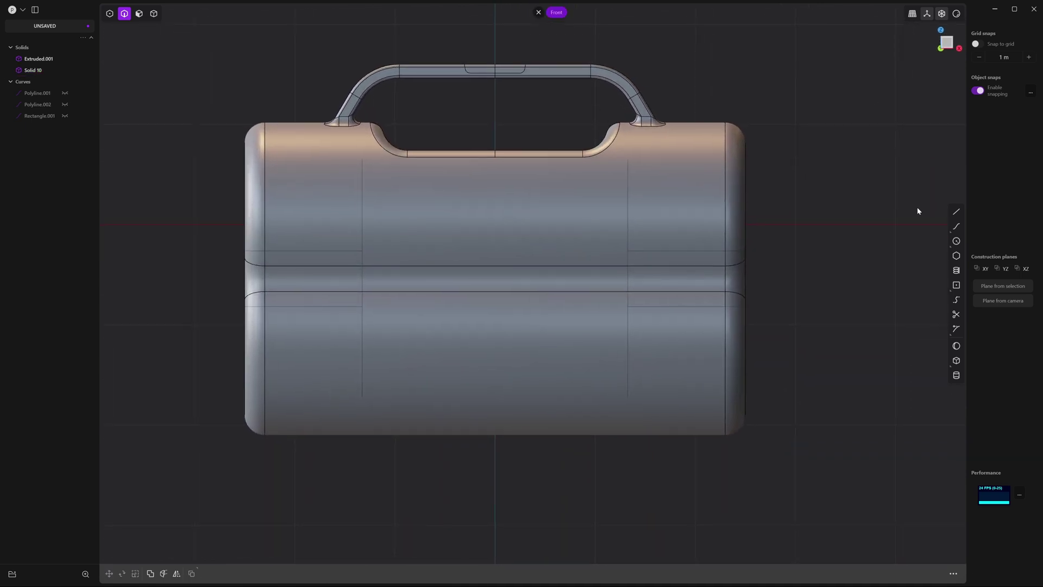
# Draw a tall thin rectangle and slide it 1.028 m left over the body's right end.
pyautogui.click(809, 267)
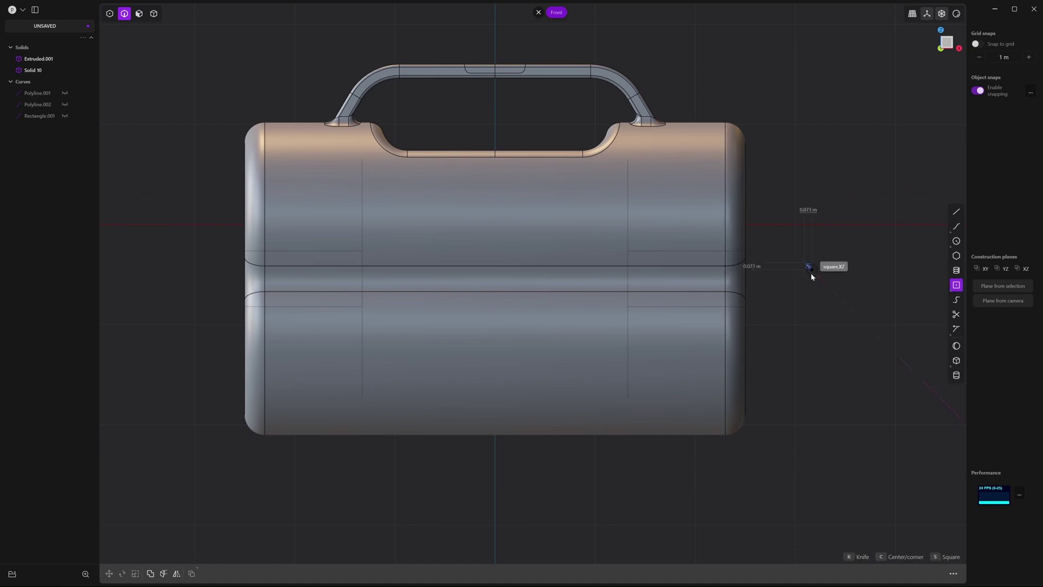
pyautogui.click(813, 462)
pyautogui.press('g')
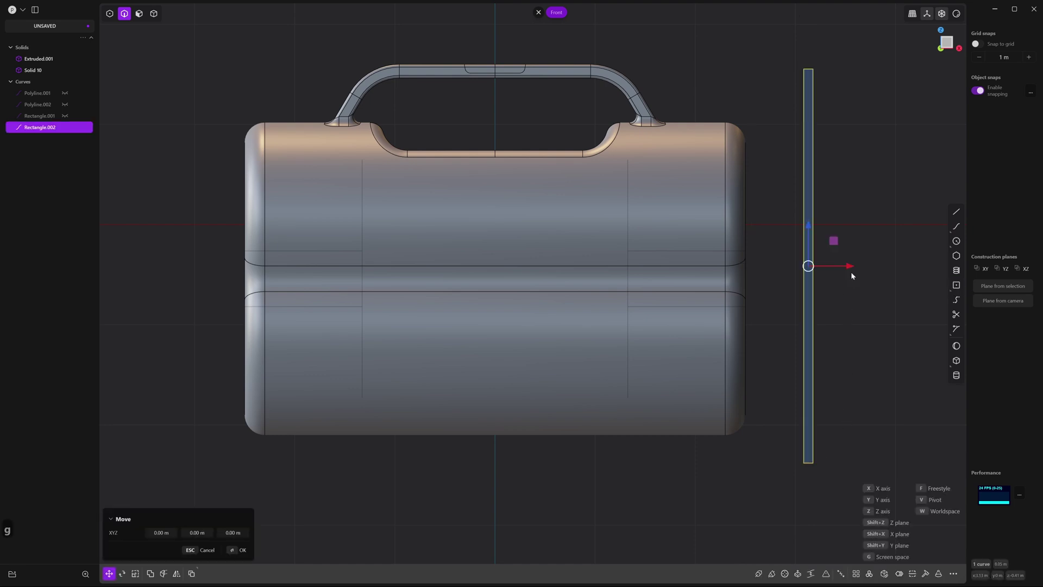
pyautogui.moveTo(852, 268); pyautogui.dragTo(751, 274)
pyautogui.click(765, 263)
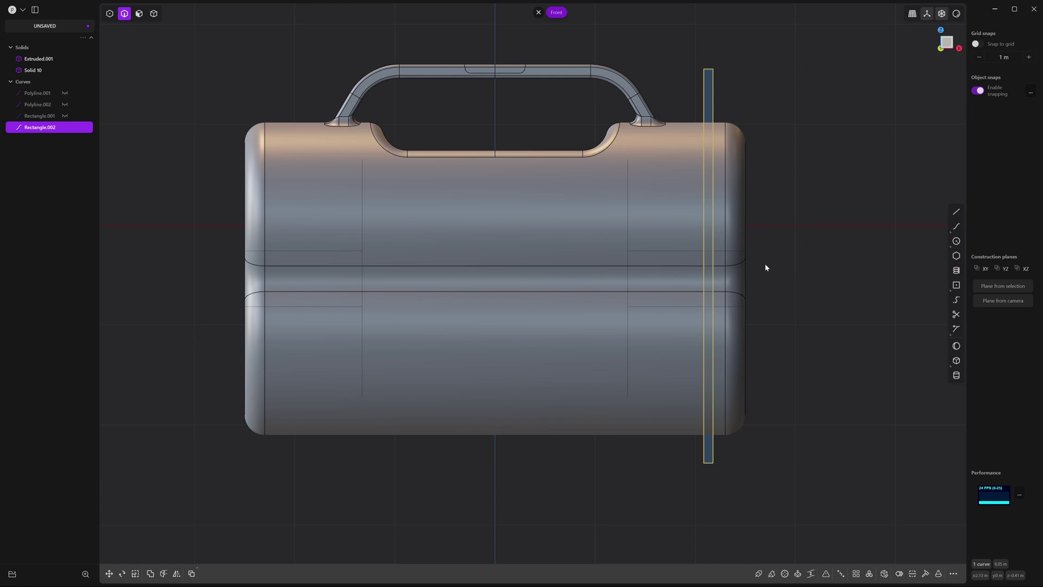
# Mirror the thin rectangle to the body's left end.
pyautogui.hotkey('alt', 'x')
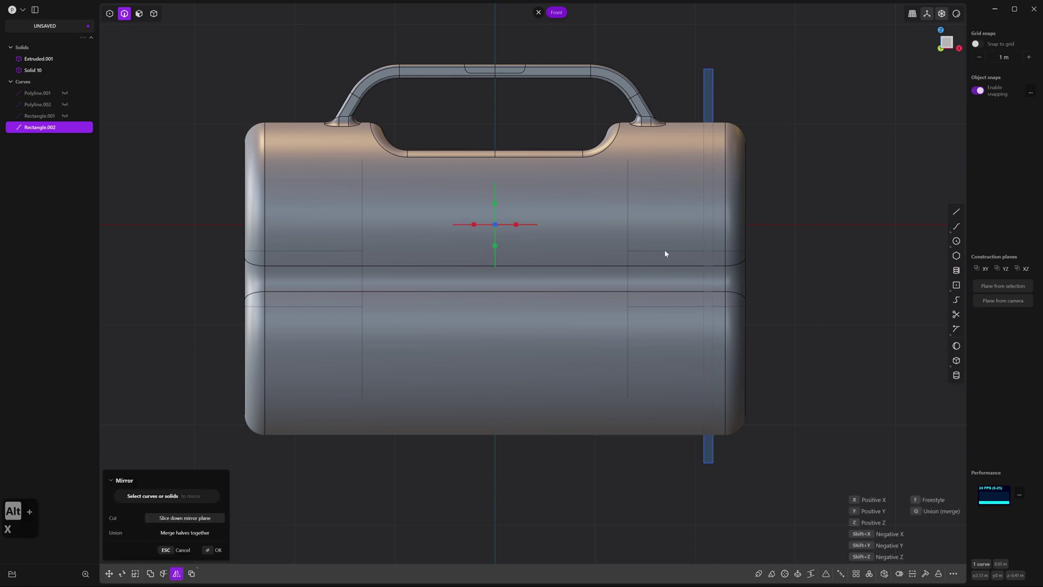
pyautogui.click(516, 226)
pyautogui.rightClick(794, 183)
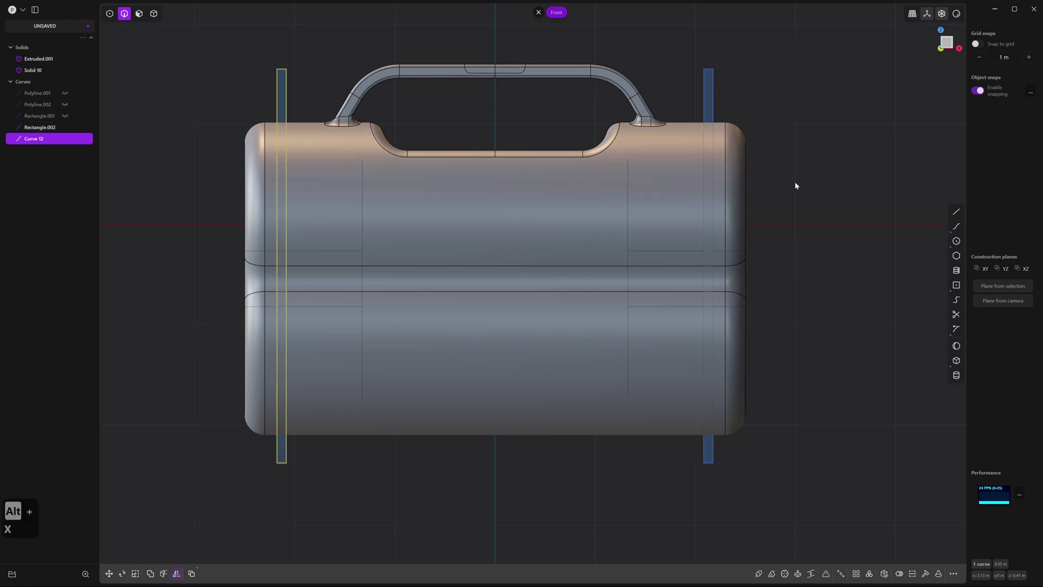
pyautogui.keyDown('shift'); pyautogui.moveTo(795, 181); pyautogui.dragTo(849, 178, button='middle'); pyautogui.keyUp('shift')
pyautogui.click(860, 175)
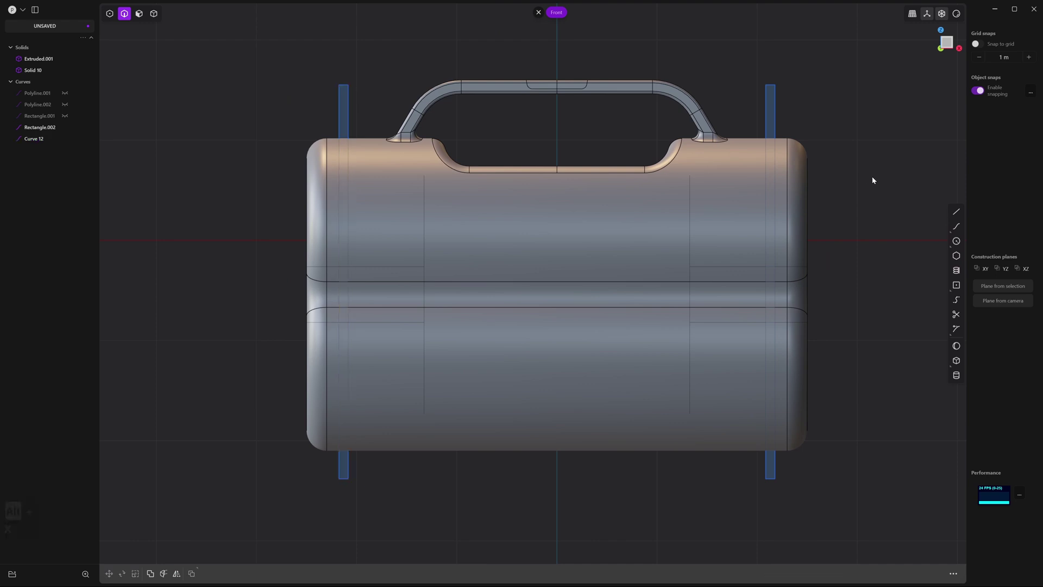
# Cut the case body using both thin rectangles as cutters.
pyautogui.press('c')
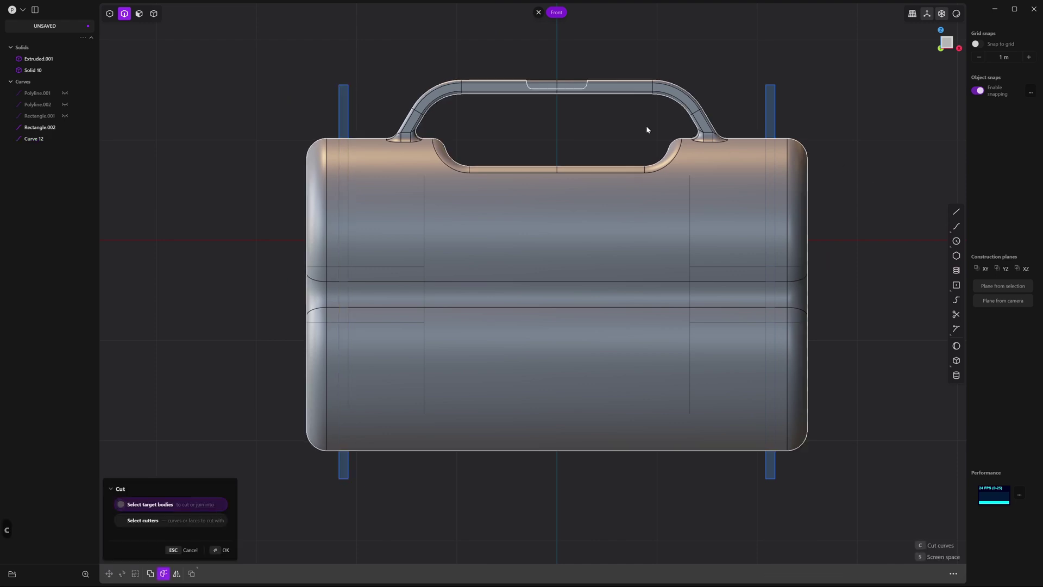
pyautogui.click(559, 214)
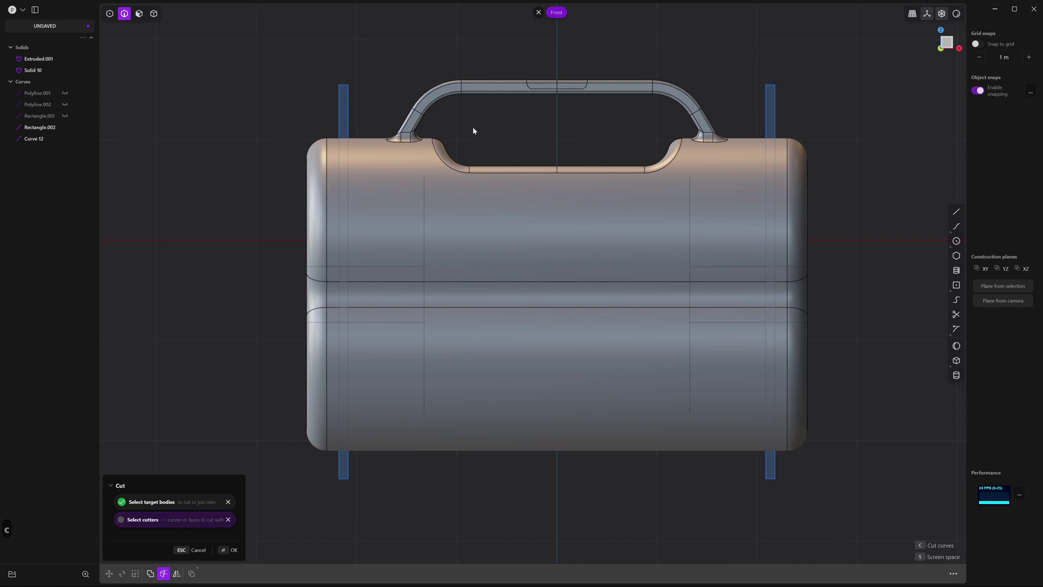
pyautogui.click(344, 97)
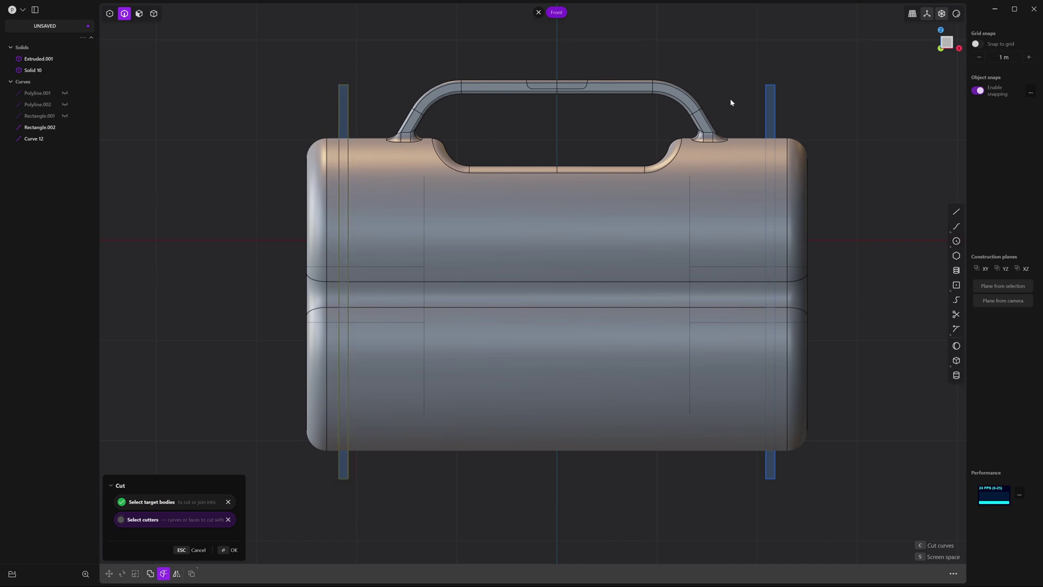
pyautogui.click(764, 107)
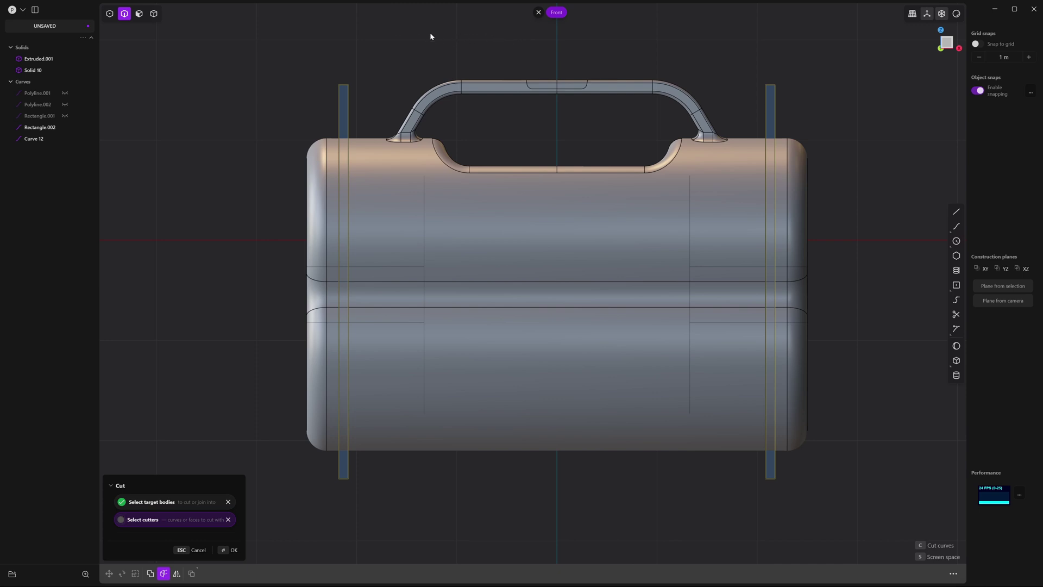
pyautogui.press('Return')
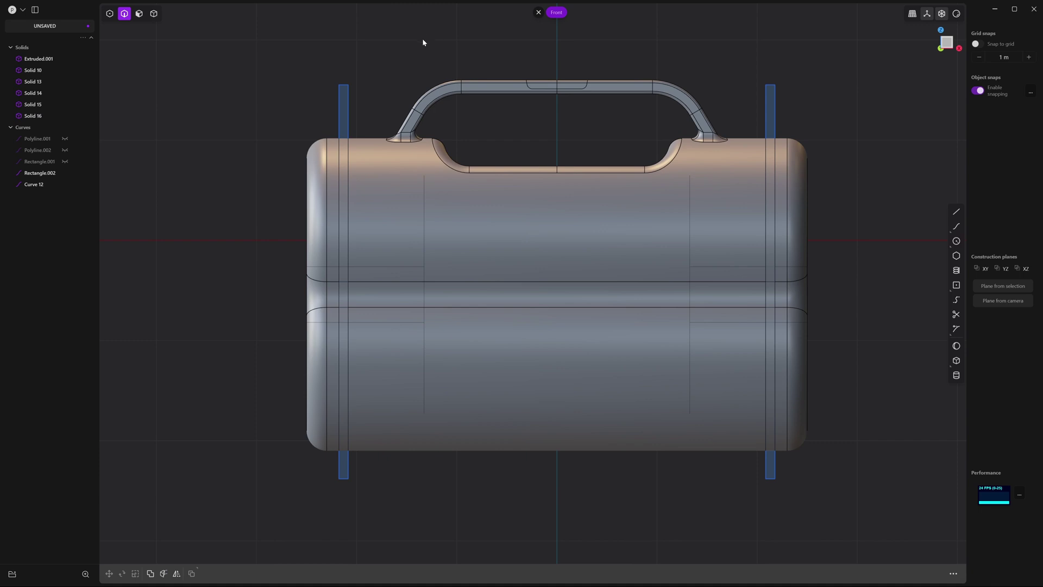
# Hide the two cutter rectangles.
pyautogui.press('2')
pyautogui.click(344, 100)
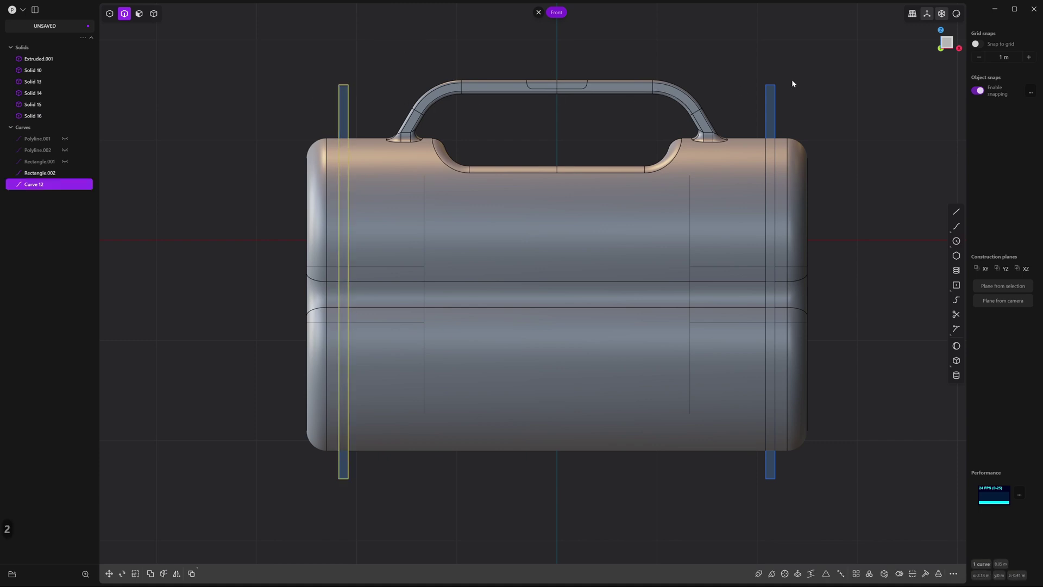
pyautogui.moveTo(818, 65); pyautogui.dragTo(745, 102)
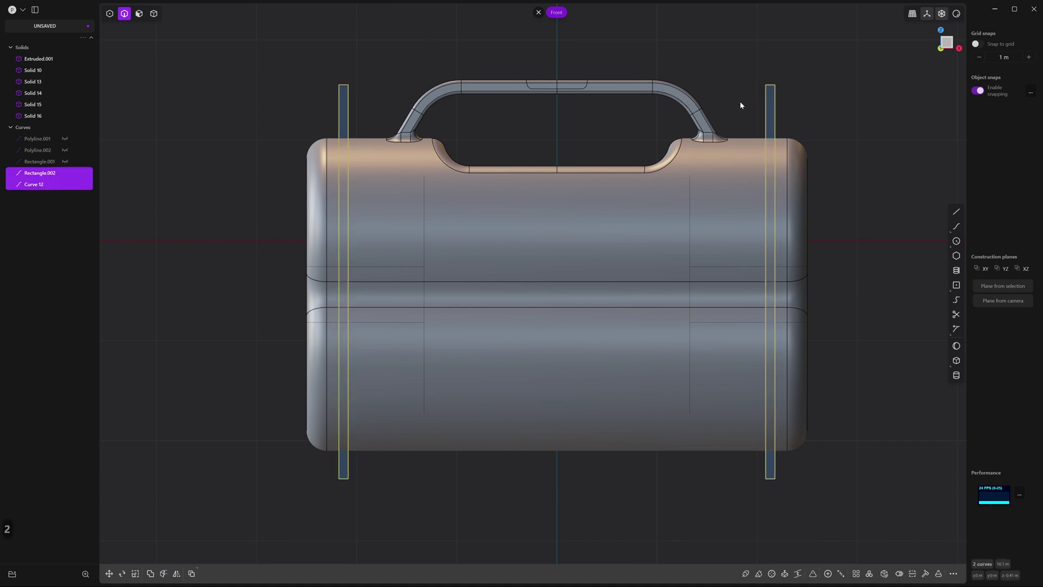
pyautogui.press('h')
pyautogui.moveTo(563, 135); pyautogui.dragTo(545, 151, button='middle')
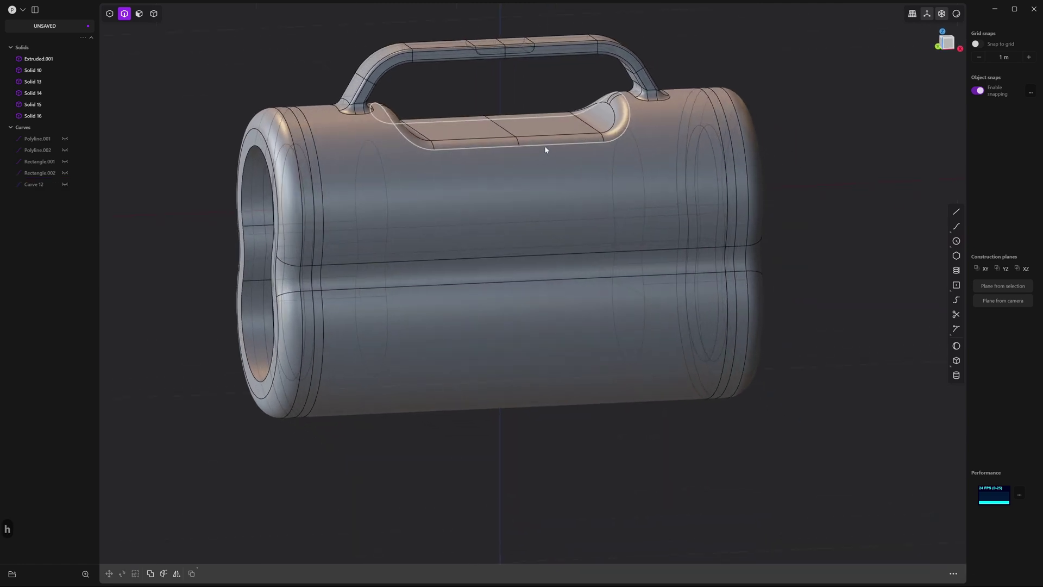
# Inspect the separated left end ring, turn off X-ray, and select a band face near the left end.
pyautogui.click(154, 13)
pyautogui.click(244, 149)
pyautogui.press('g')
pyautogui.press('g')
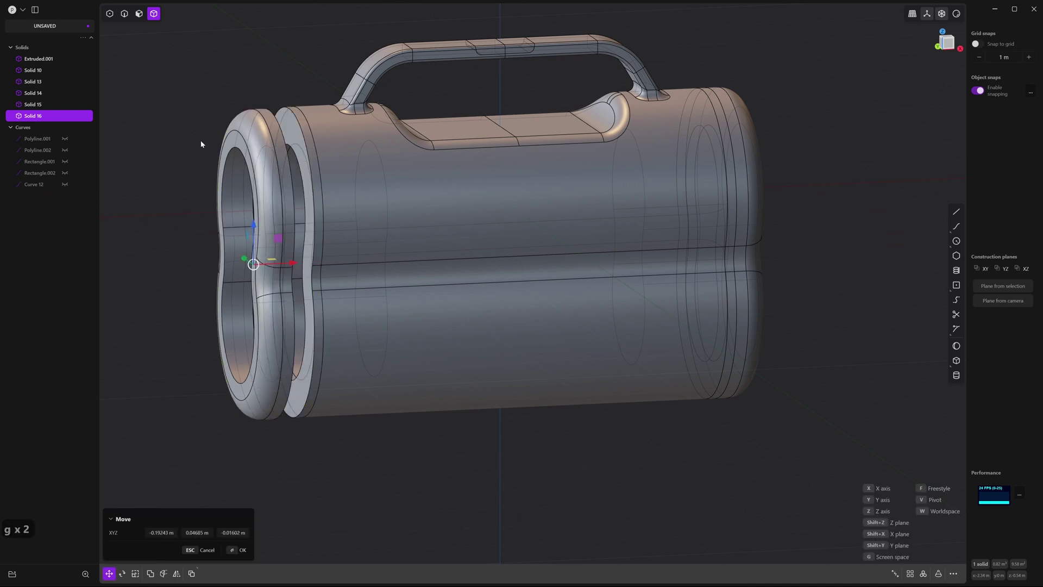
pyautogui.press('Escape')
pyautogui.moveTo(374, 162); pyautogui.dragTo(316, 144, button='middle')
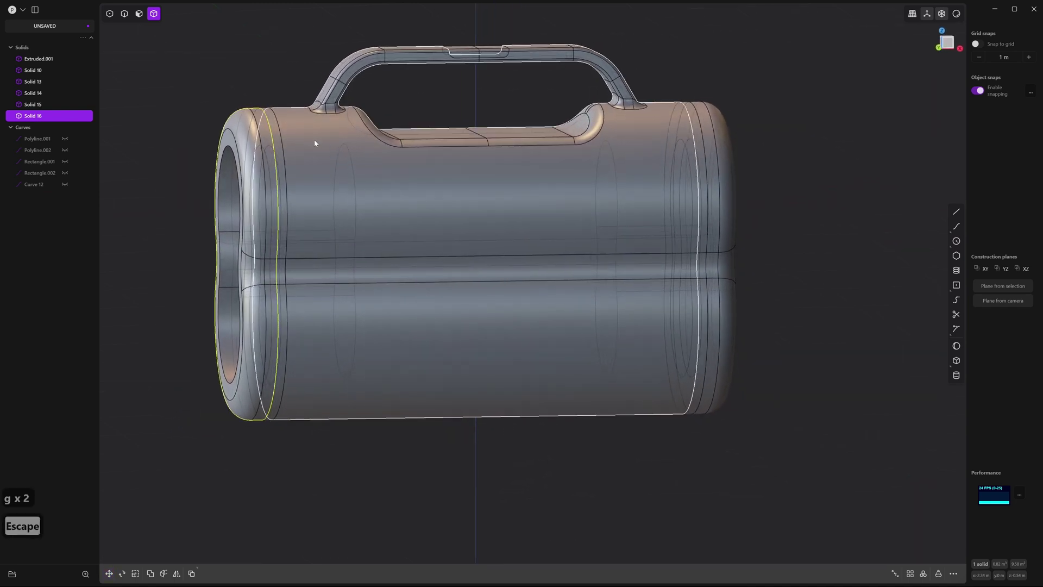
pyautogui.click(203, 41)
pyautogui.click(156, 18)
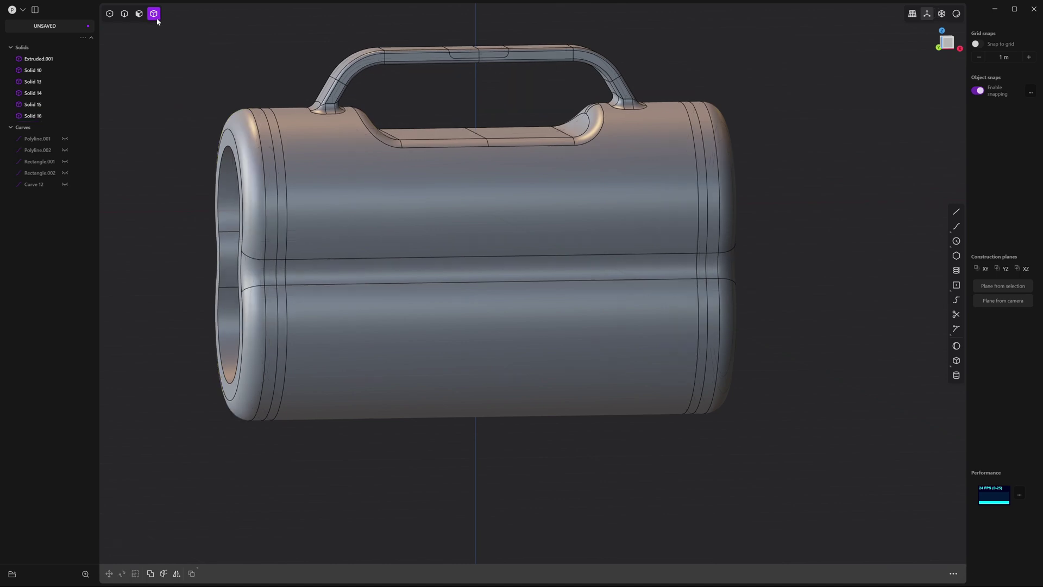
pyautogui.press('3')
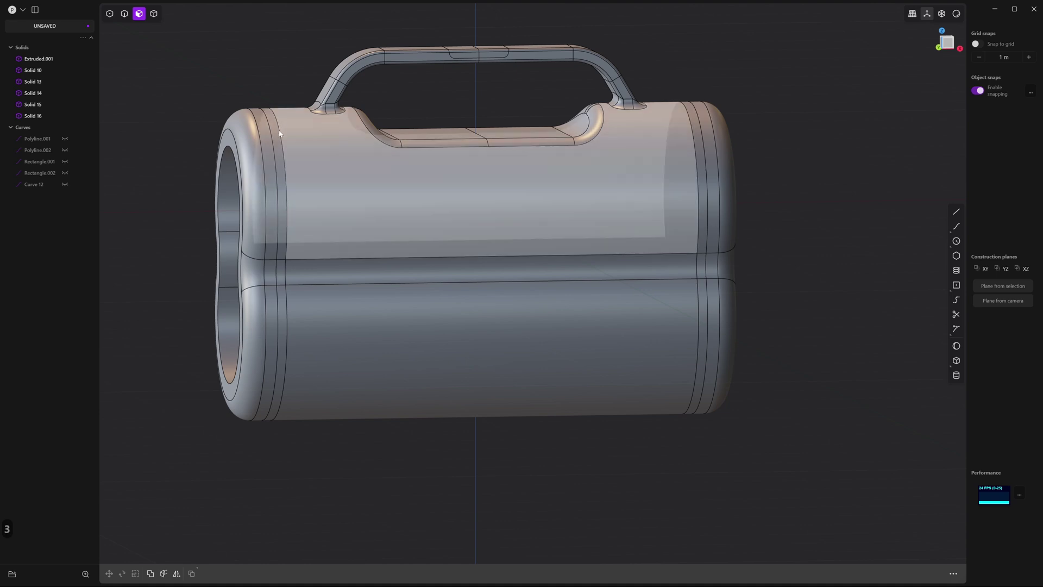
pyautogui.click(281, 187)
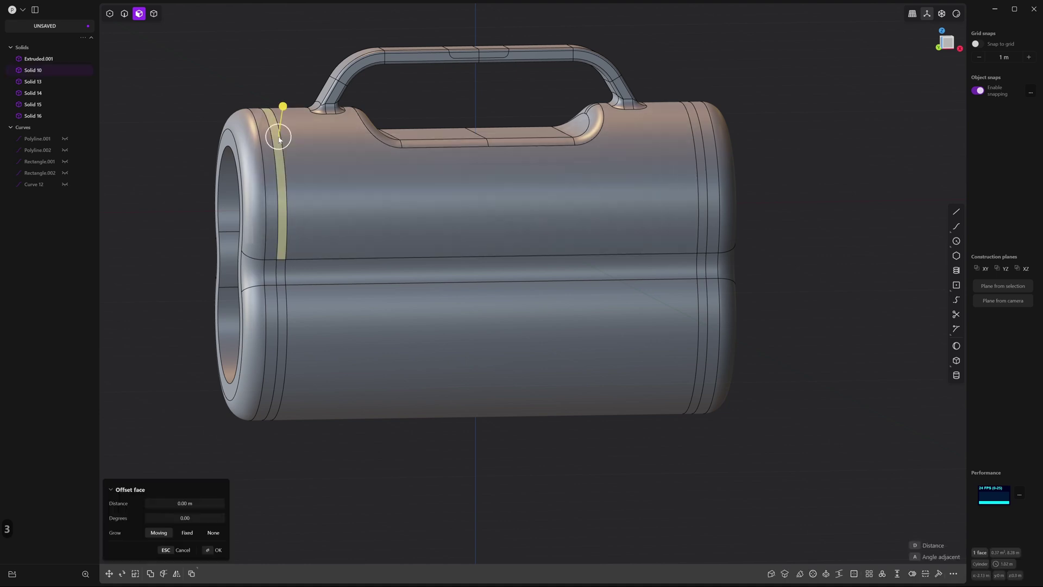
# Select the narrow band faces around both ends of the case.
pyautogui.keyDown('shift'); pyautogui.click(282, 273); pyautogui.keyUp('shift')
pyautogui.keyDown('shift'); pyautogui.click(279, 314); pyautogui.keyUp('shift')
pyautogui.moveTo(279, 314); pyautogui.dragTo(500, 257, button='middle')
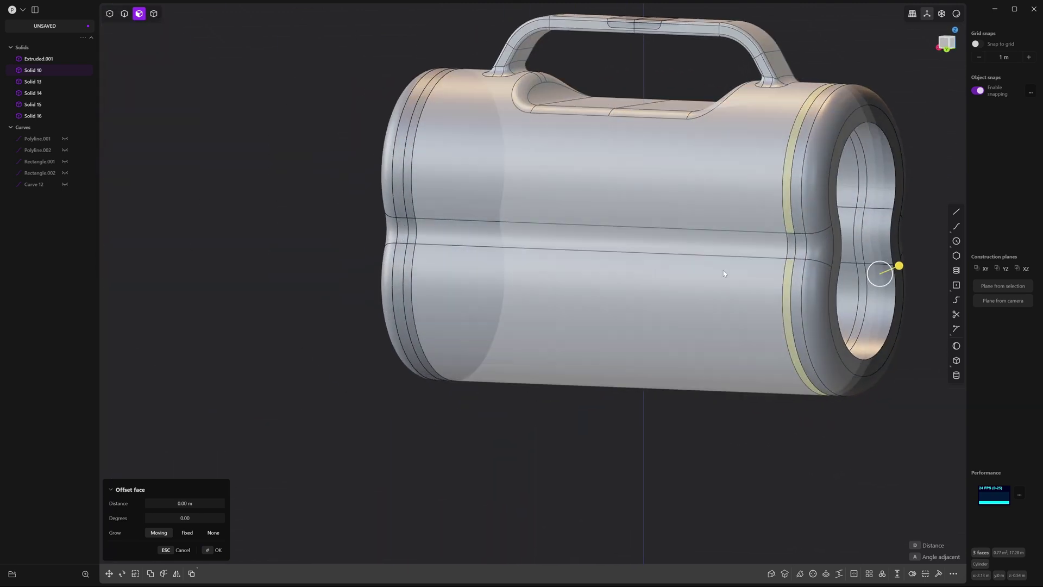
pyautogui.keyDown('shift'); pyautogui.click(795, 242); pyautogui.keyUp('shift')
pyautogui.moveTo(452, 207); pyautogui.dragTo(419, 236, button='middle')
pyautogui.scroll(4, 419, 236)
pyautogui.keyDown('shift'); pyautogui.click(408, 235); pyautogui.keyUp('shift')
pyautogui.keyDown('shift'); pyautogui.click(404, 280); pyautogui.keyUp('shift')
pyautogui.keyDown('shift'); pyautogui.click(404, 181); pyautogui.keyUp('shift')
pyautogui.moveTo(405, 181); pyautogui.dragTo(453, 287, button='middle')
pyautogui.keyDown('shift'); pyautogui.click(519, 232); pyautogui.keyUp('shift')
# Offset the selected band faces inward by -0.03585 m.
pyautogui.moveTo(454, 287); pyautogui.dragTo(457, 288)
pyautogui.rightClick(766, 133)
pyautogui.scroll(-5, 767, 131)
pyautogui.keyDown('shift'); pyautogui.moveTo(766, 131); pyautogui.dragTo(738, 166, button='middle'); pyautogui.keyUp('shift')
# Select the groove edge loops at both ends of the case.
pyautogui.press('Escape')
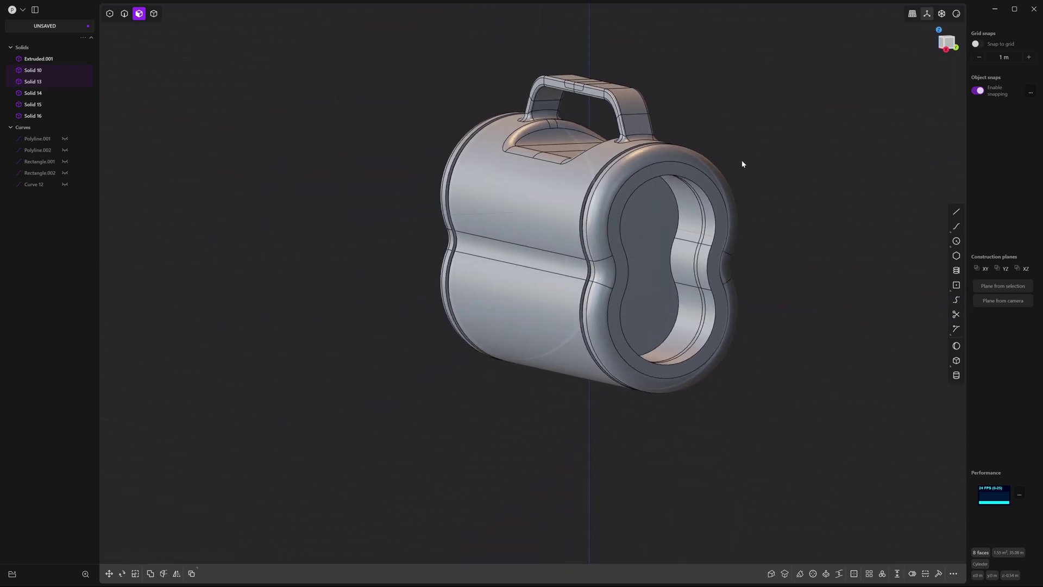
pyautogui.scroll(5, 789, 159)
pyautogui.scroll(5, 825, 166)
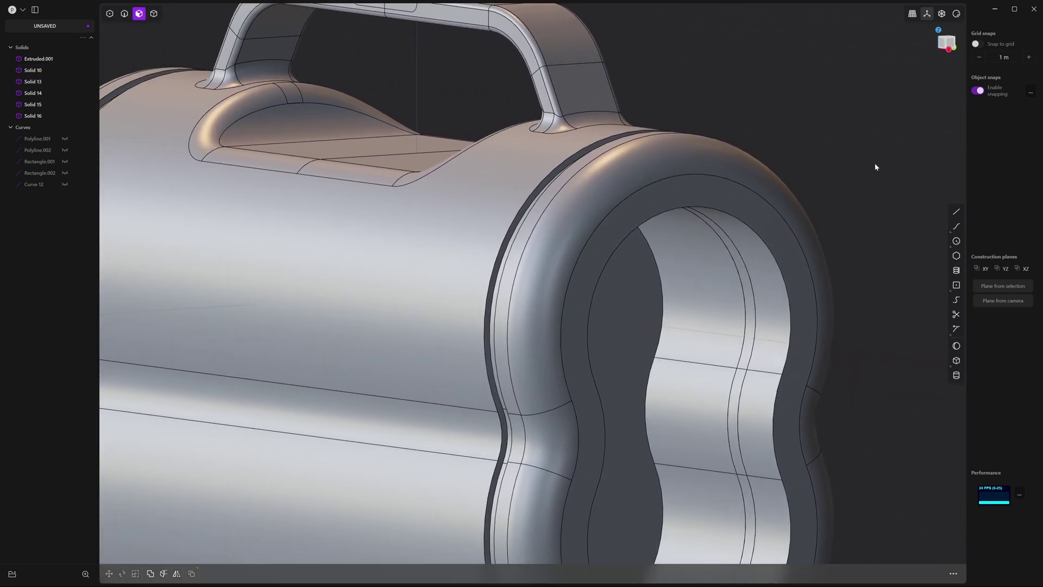
pyautogui.press('2')
pyautogui.moveTo(780, 126); pyautogui.dragTo(825, 112, button='right')
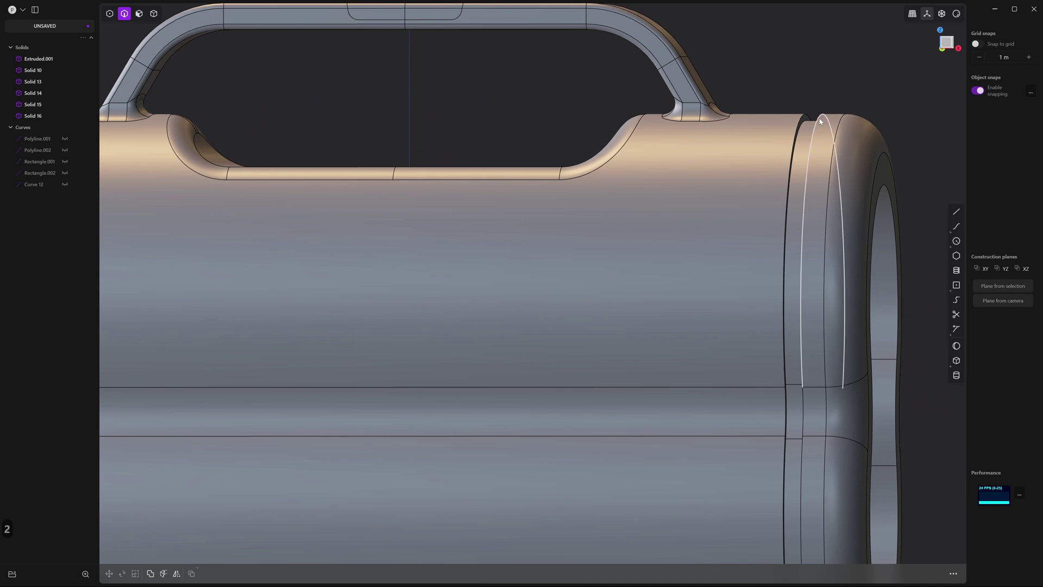
pyautogui.click(819, 119)
pyautogui.keyDown('shift'); pyautogui.click(800, 121); pyautogui.keyUp('shift')
pyautogui.moveTo(528, 157); pyautogui.dragTo(575, 146, button='middle')
pyautogui.moveTo(576, 149); pyautogui.dragTo(408, 168, button='right')
pyautogui.scroll(5, 390, 168)
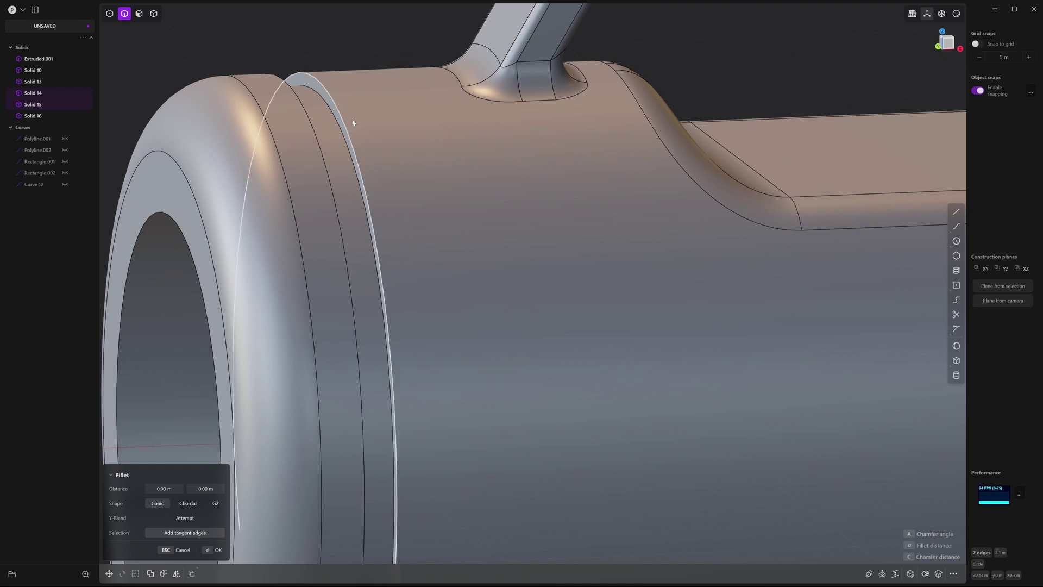
pyautogui.click(335, 101)
pyautogui.click(282, 79)
# Round the selected groove edges with a 0.05888 m fillet.
pyautogui.scroll(-3, 437, 192)
pyautogui.moveTo(281, 78); pyautogui.dragTo(342, 187, button='right')
pyautogui.moveTo(325, 100); pyautogui.dragTo(355, 68)
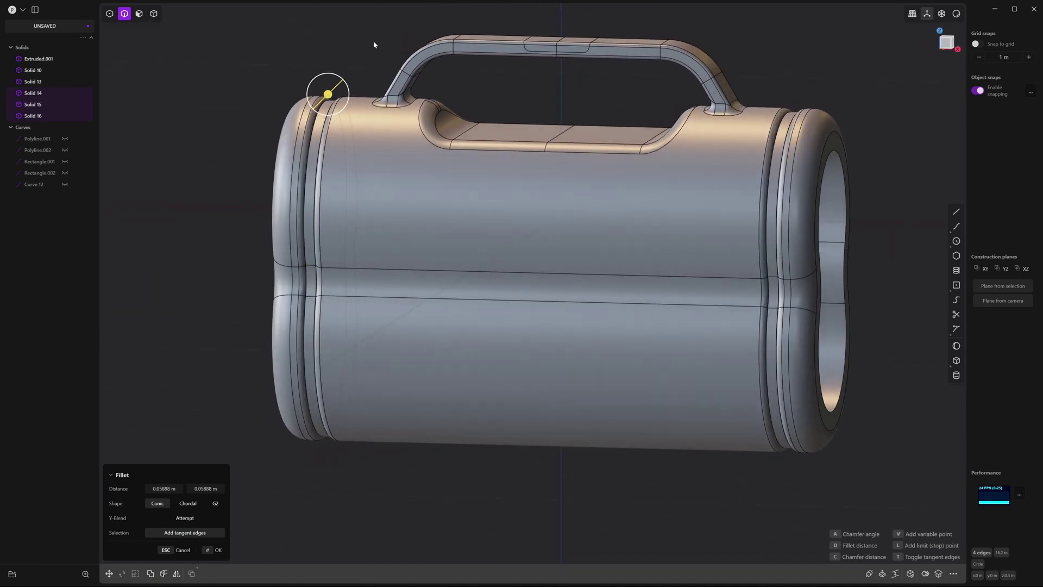
pyautogui.press('Return')
pyautogui.press('Escape')
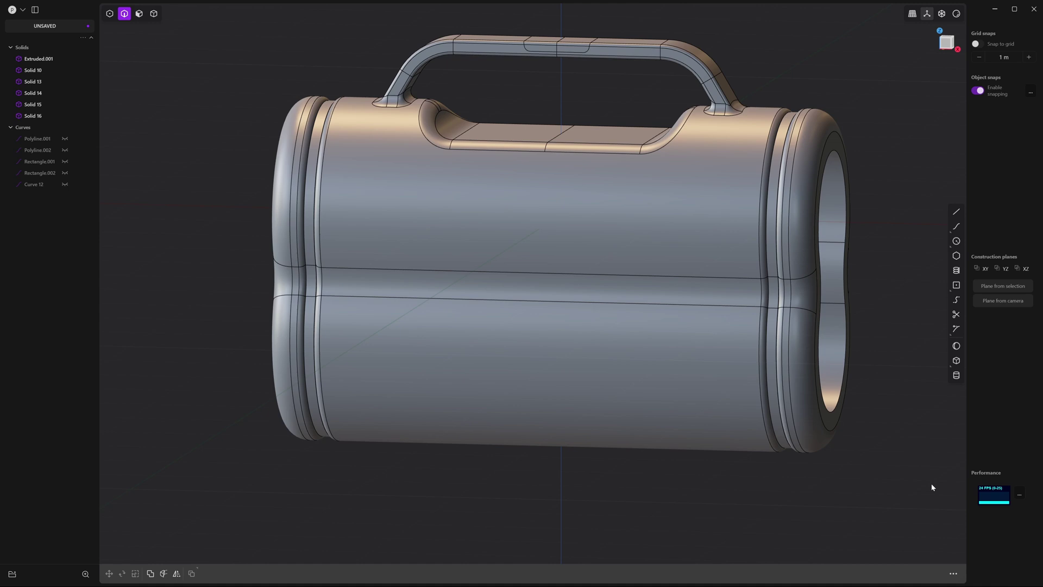
pyautogui.press('1')
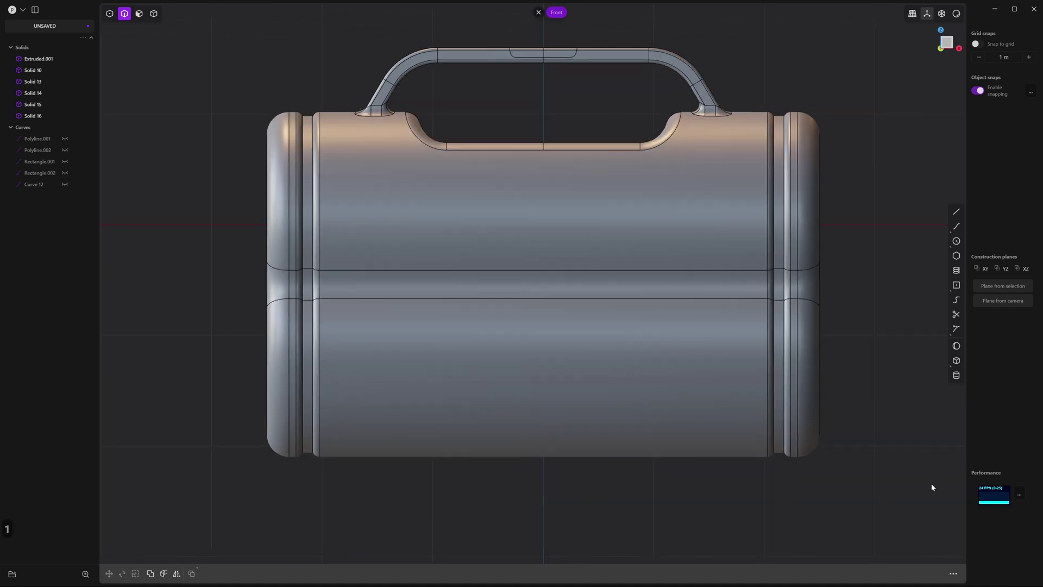
# Draw a vertical line in front view and move it onto the case surface.
pyautogui.press('a')
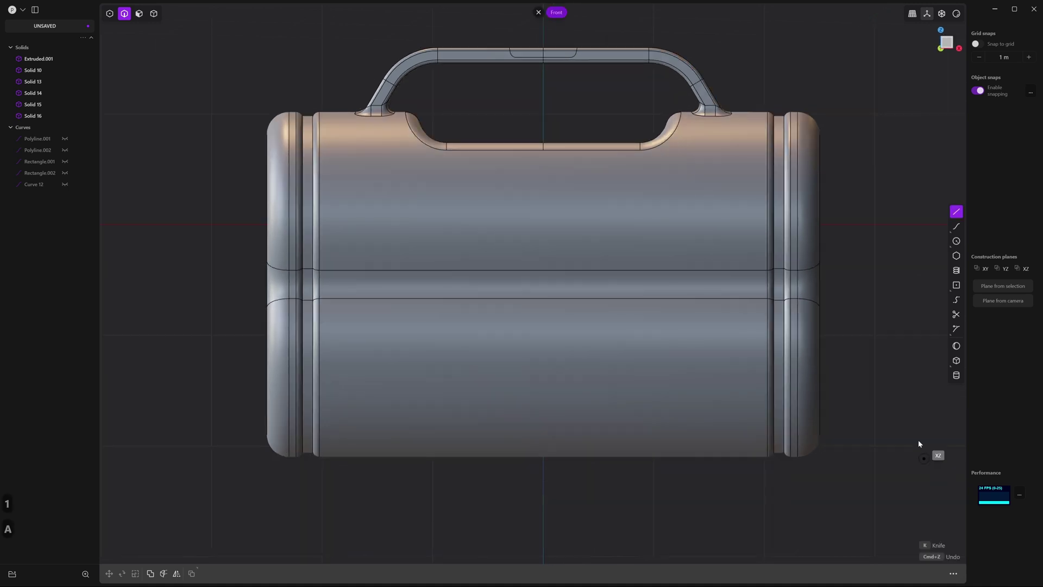
pyautogui.click(683, 217)
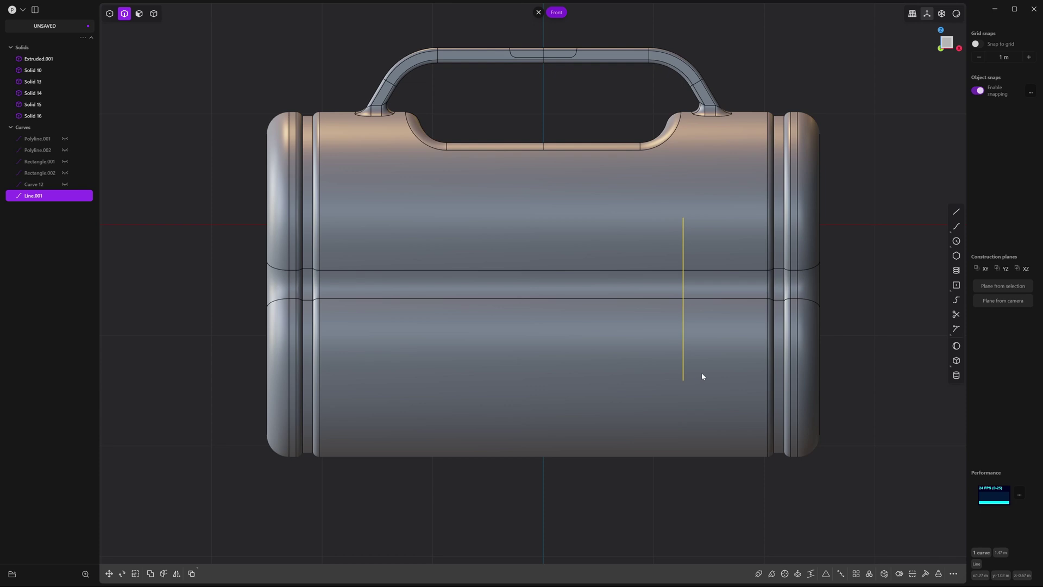
pyautogui.press('g')
pyautogui.moveTo(684, 264); pyautogui.dragTo(689, 286)
pyautogui.click(838, 305)
# Imprint the line onto the case body as a new split line.
pyautogui.press('i')
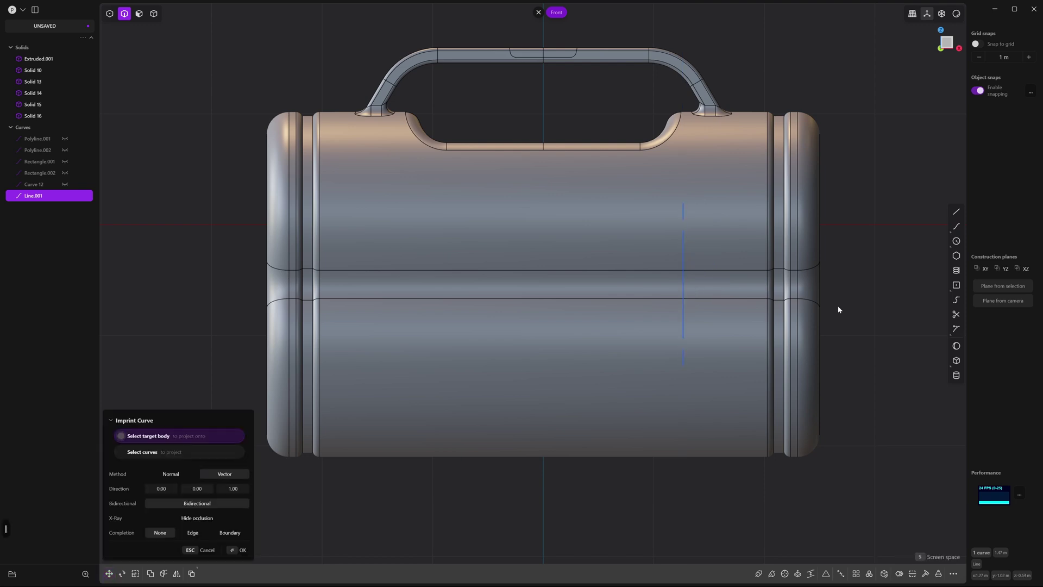
pyautogui.click(737, 245)
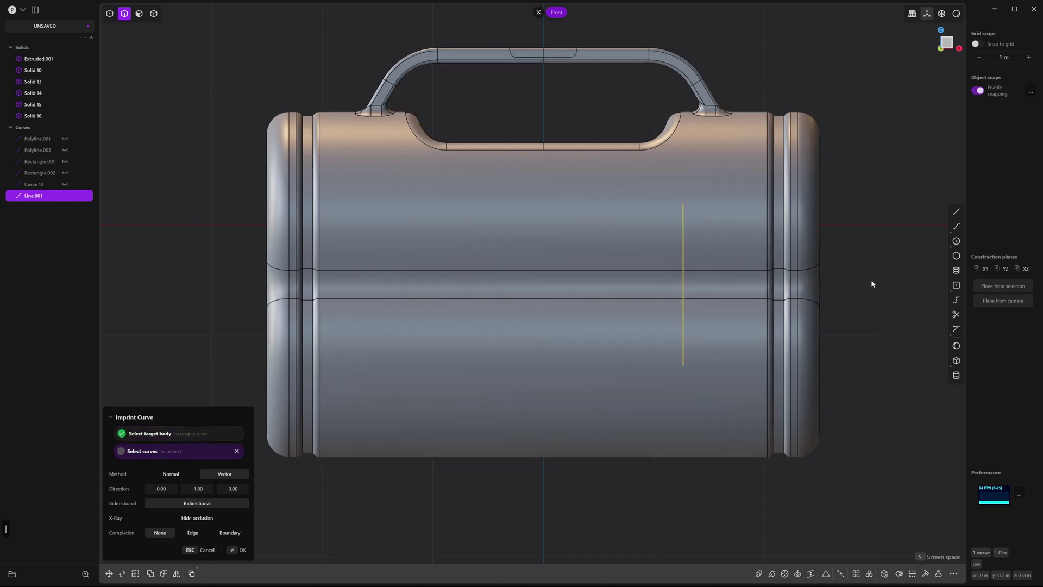
pyautogui.press('Return')
pyautogui.moveTo(769, 277); pyautogui.dragTo(702, 281, button='middle')
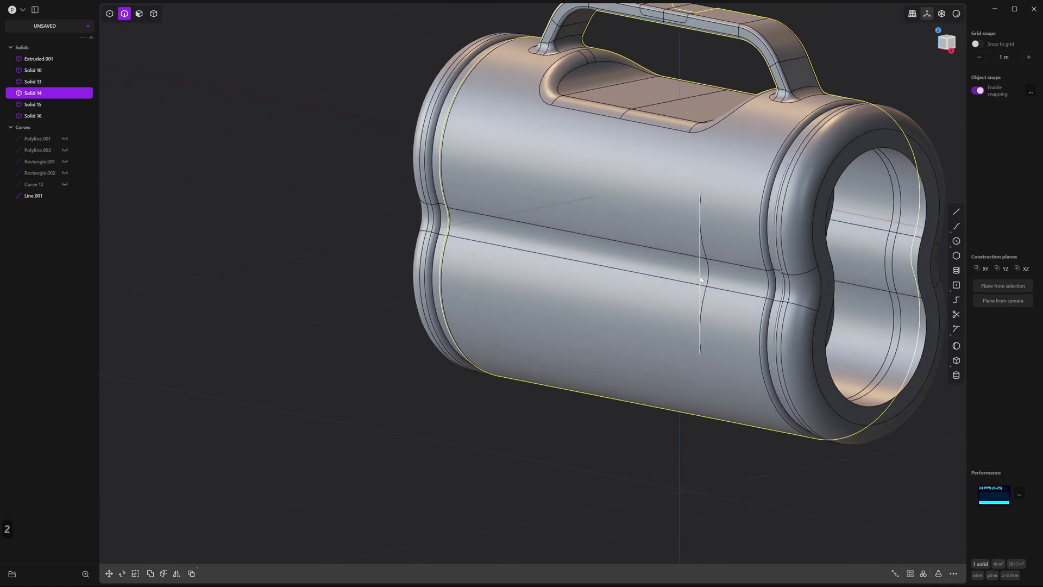
# Hide the straight line and duplicate the imprinted edges into Curve 18, shown isolated.
pyautogui.click(700, 280)
pyautogui.press('h')
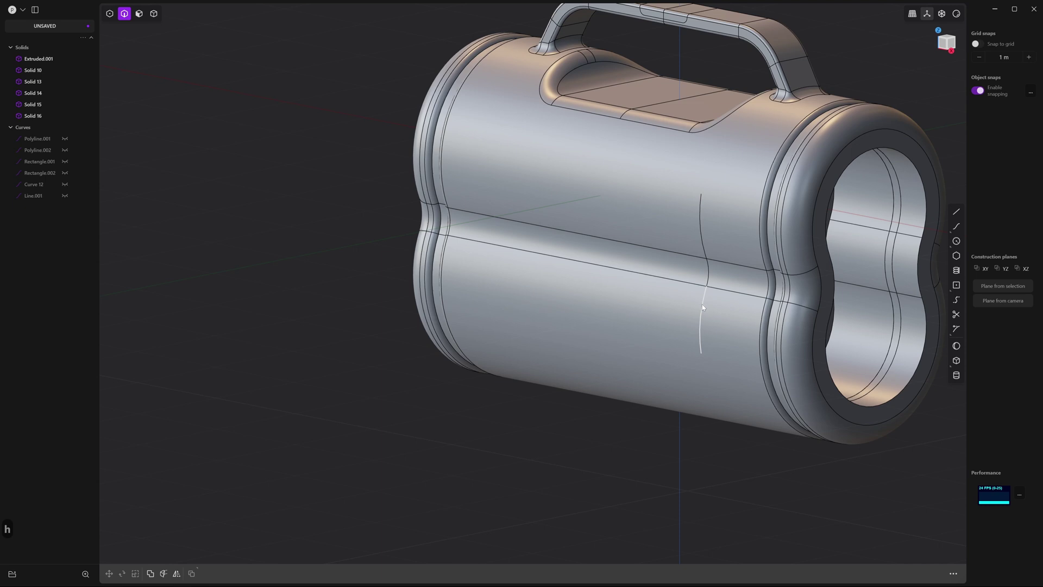
pyautogui.click(703, 308)
pyautogui.click(709, 272)
pyautogui.click(712, 249)
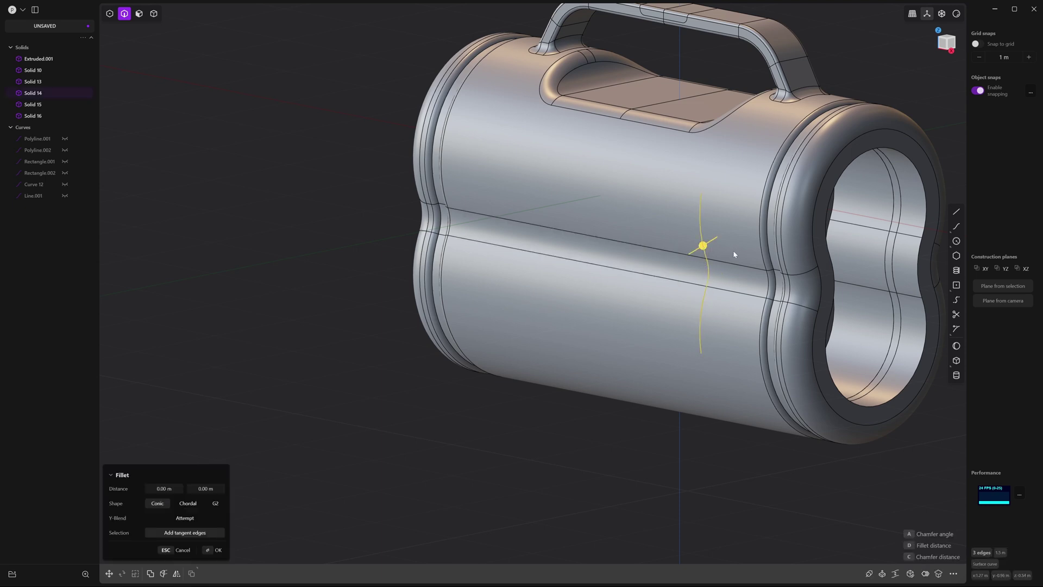
pyautogui.press('d')
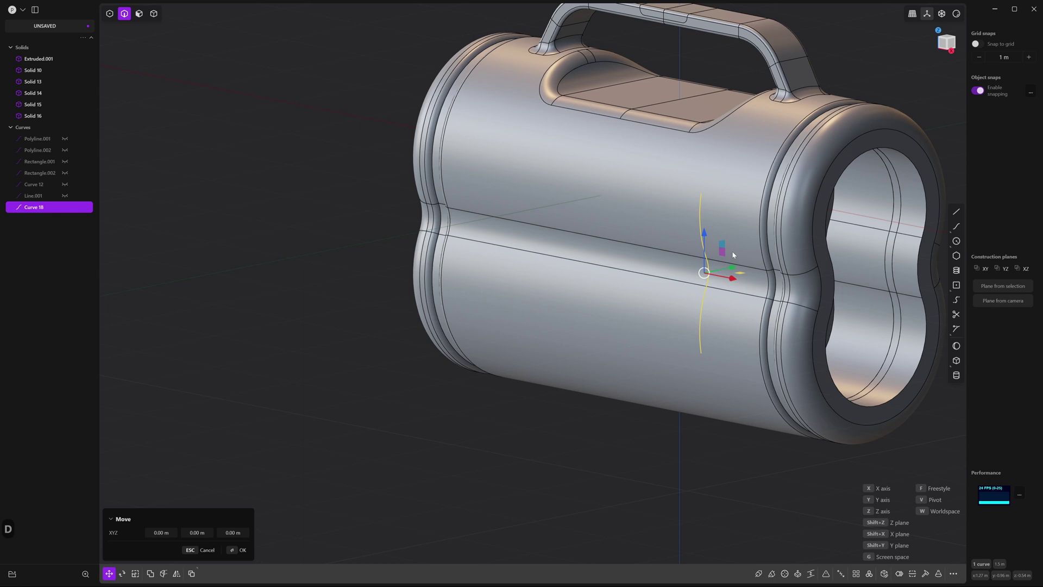
pyautogui.press('/')
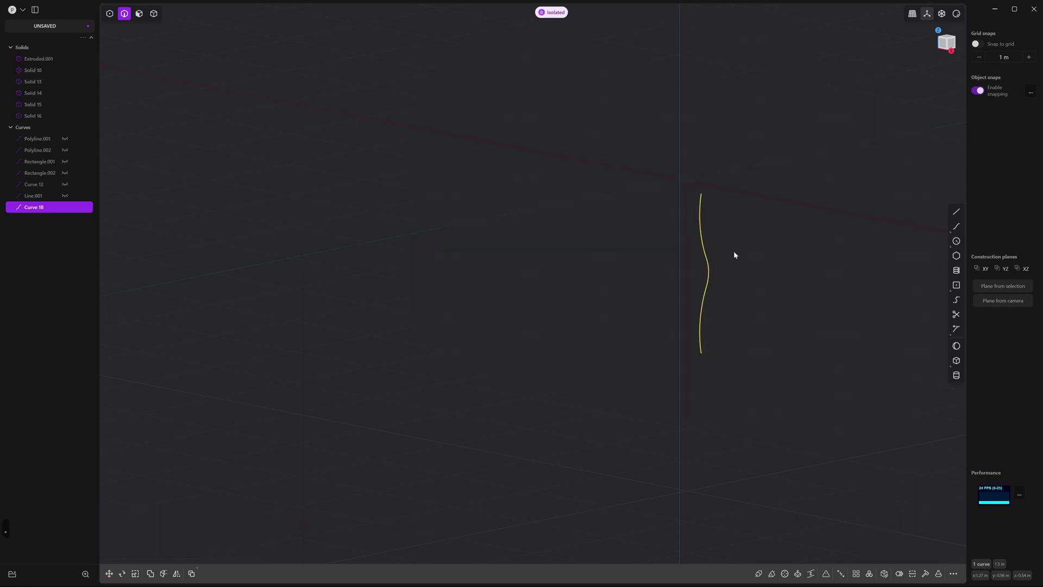
pyautogui.press('/')
pyautogui.scroll(-2, 756, 258)
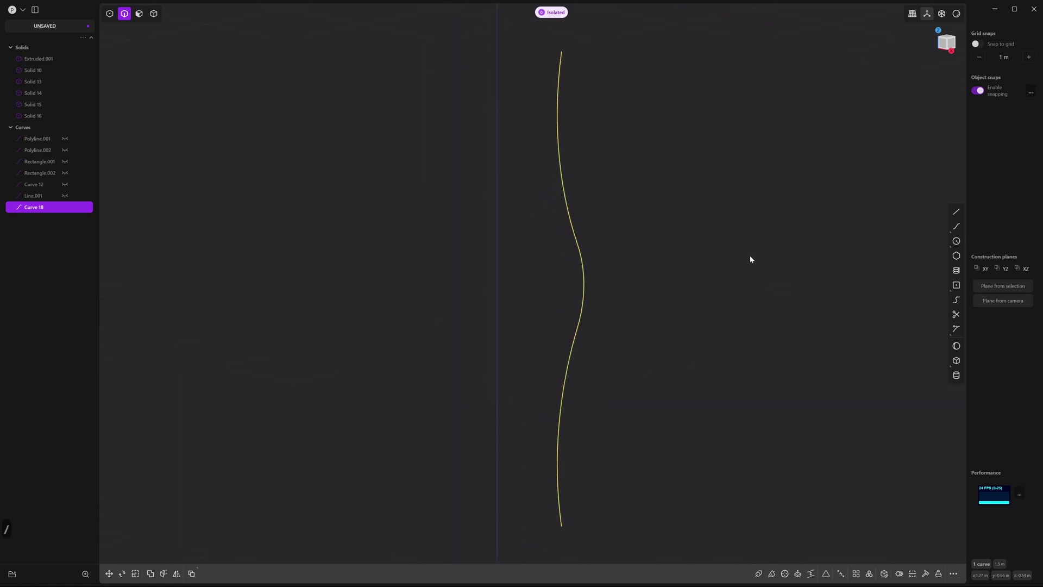
# Sweep Curve 18 into the thin pipe solid Pipe.001 and display it alone.
pyautogui.press('p')
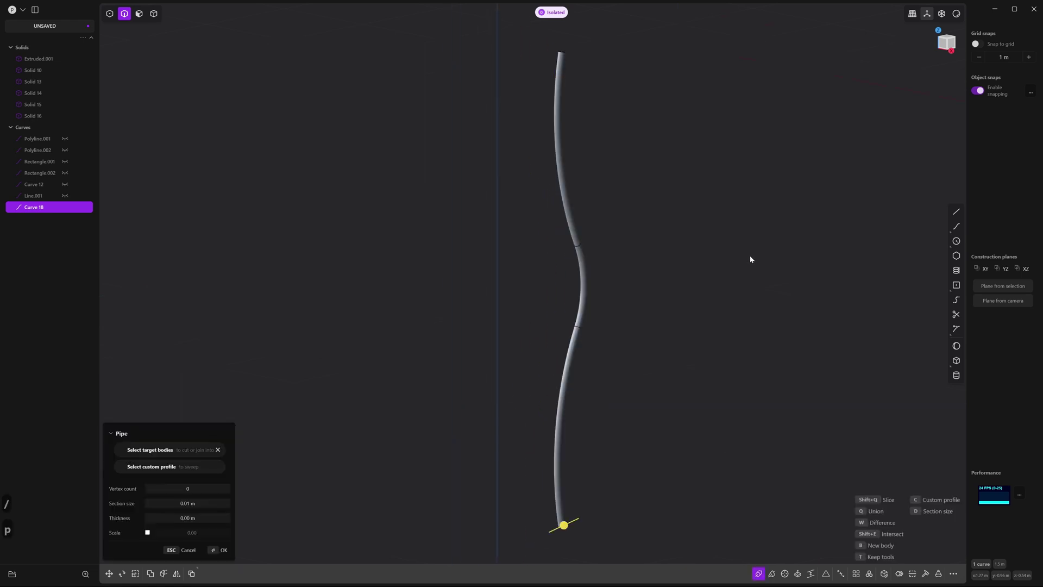
pyautogui.moveTo(701, 278); pyautogui.dragTo(654, 296, button='middle')
pyautogui.press('Return')
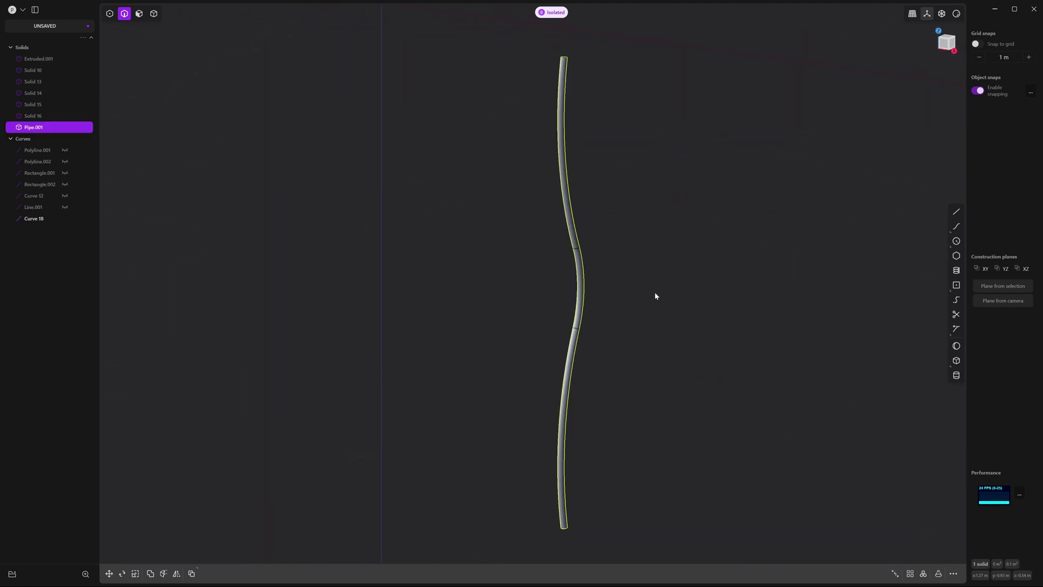
pyautogui.press('.')
# Subtract Pipe.001 from Solid 14 to cut the wavy groove into the tank body.
pyautogui.click(550, 12)
pyautogui.scroll(-8, 630, 227)
pyautogui.moveTo(630, 227); pyautogui.dragTo(754, 236, button='middle')
pyautogui.scroll(4, 754, 236)
pyautogui.scroll(1, 756, 236)
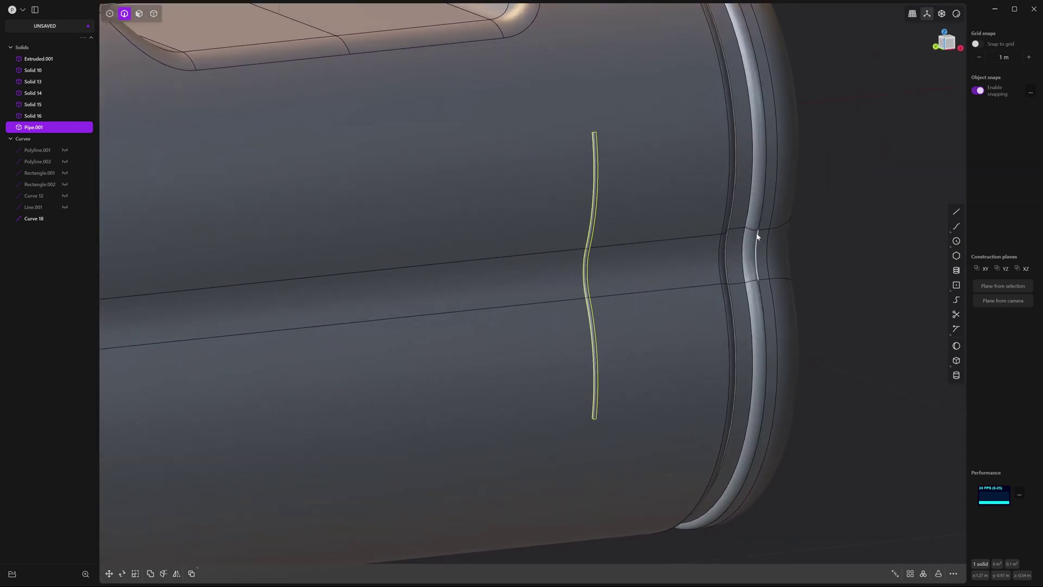
pyautogui.press('4')
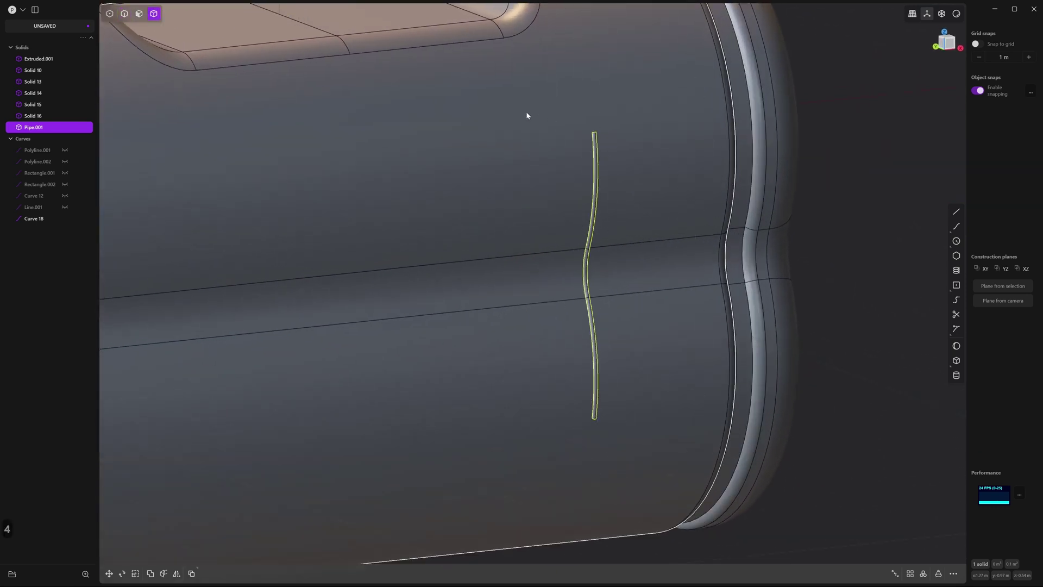
pyautogui.click(525, 115)
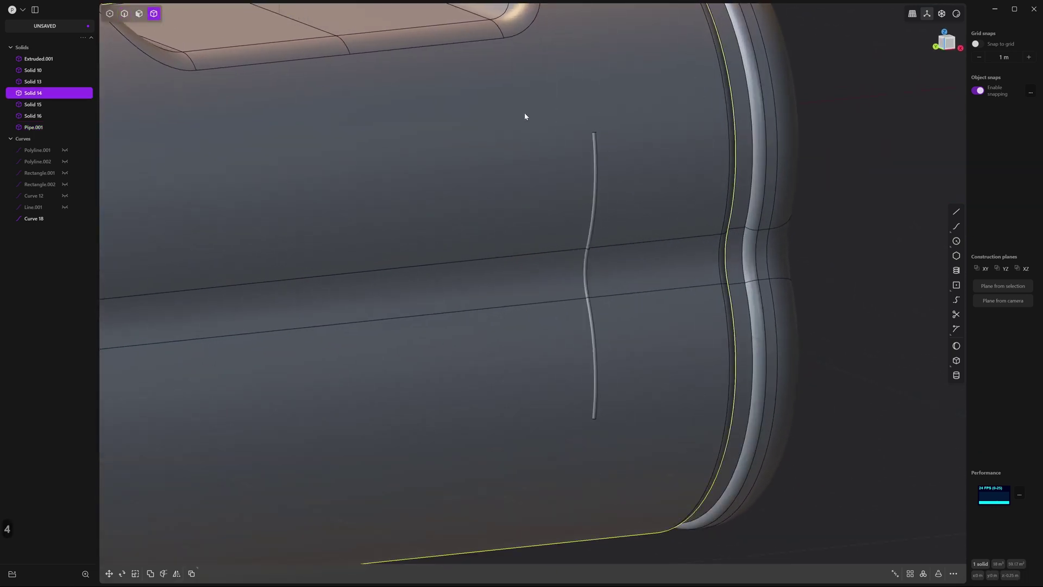
pyautogui.keyDown('shift'); pyautogui.click(593, 148); pyautogui.keyUp('shift')
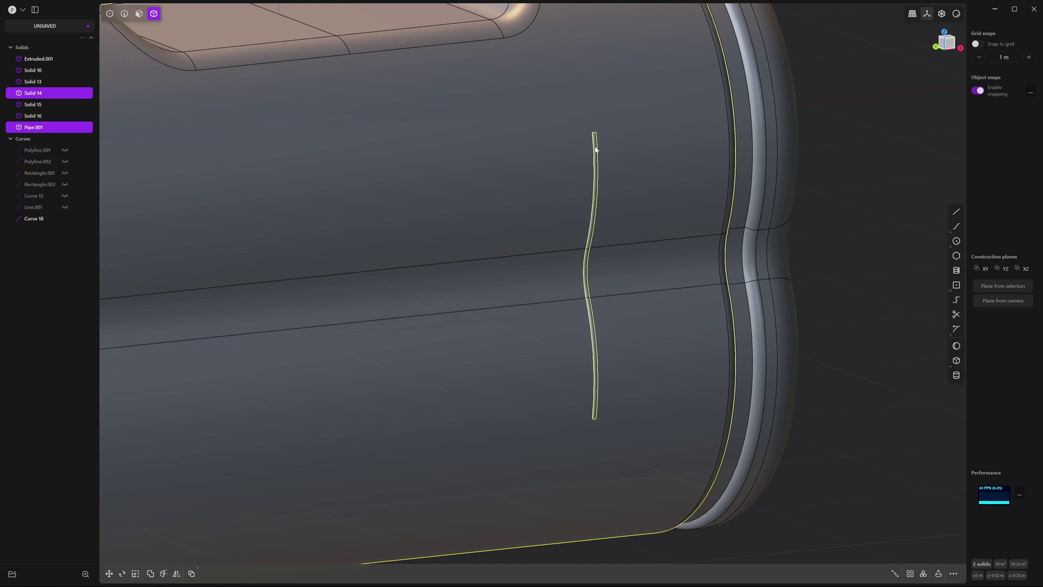
pyautogui.press('q')
pyautogui.rightClick(593, 147)
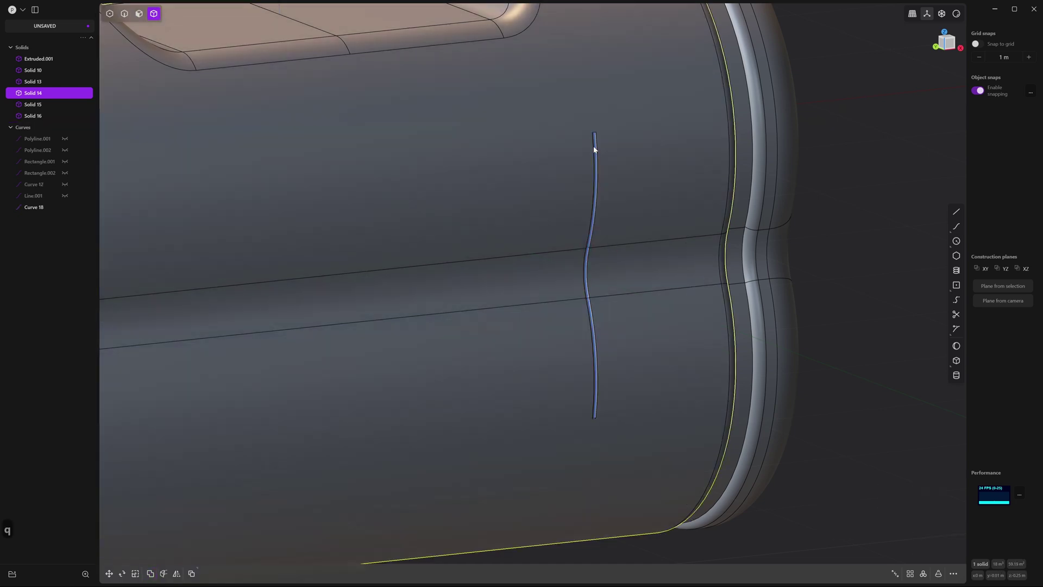
pyautogui.moveTo(756, 185); pyautogui.dragTo(663, 177, button='middle')
# Hide the leftover Curve 18.
pyautogui.scroll(5, 724, 196)
pyautogui.moveTo(723, 196); pyautogui.dragTo(571, 133, button='middle')
pyautogui.press('2')
pyautogui.click(526, 132)
pyautogui.press('h')
# Fillet the groove's edge at about 0.129 m.
pyautogui.click(530, 157)
pyautogui.press('f')
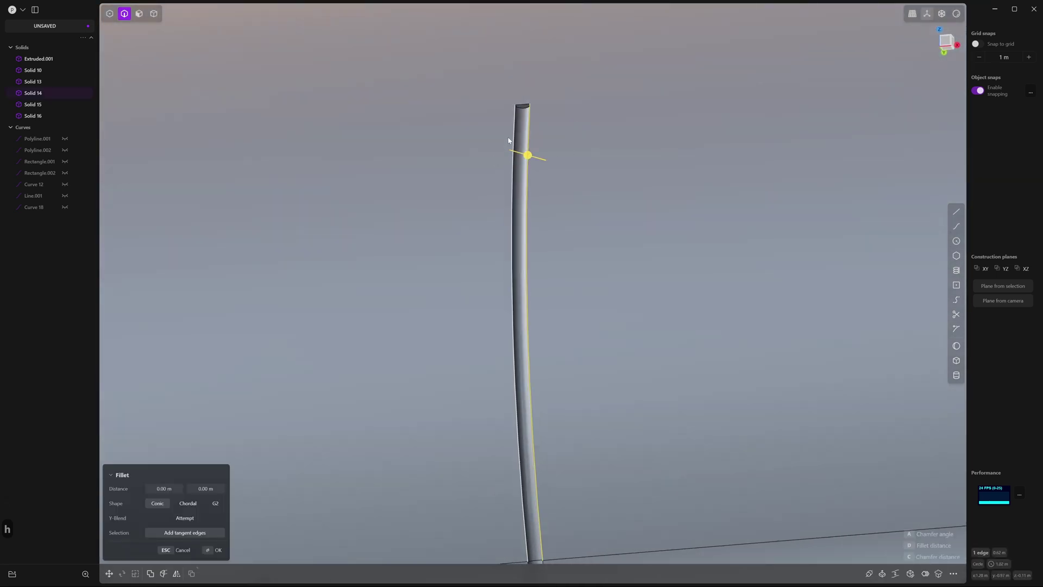
pyautogui.scroll(-10, 524, 145)
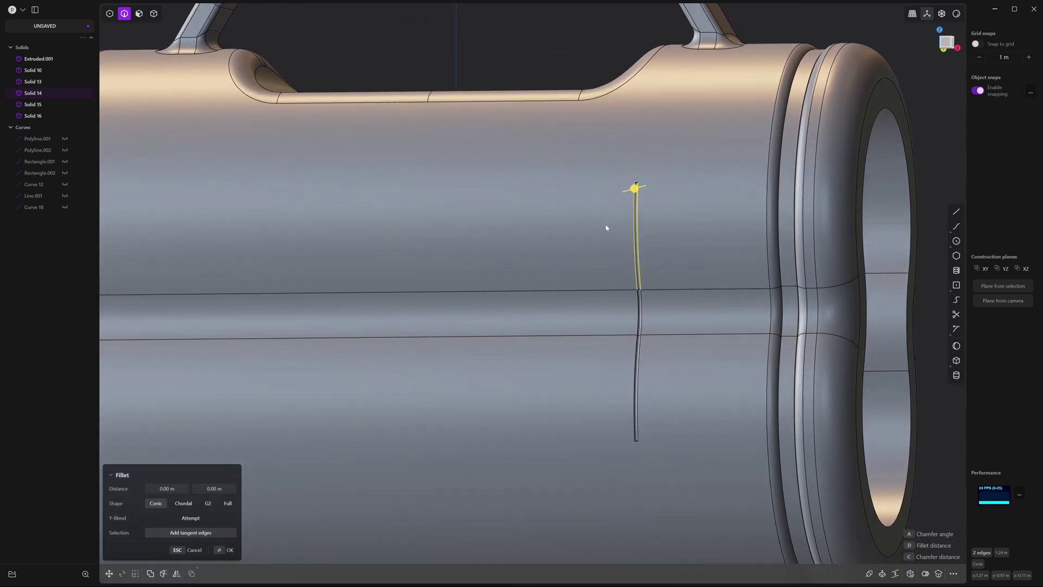
pyautogui.scroll(2, 606, 228)
pyautogui.moveTo(639, 187); pyautogui.dragTo(656, 191)
pyautogui.moveTo(682, 234); pyautogui.dragTo(749, 245, button='middle')
pyautogui.press('Return')
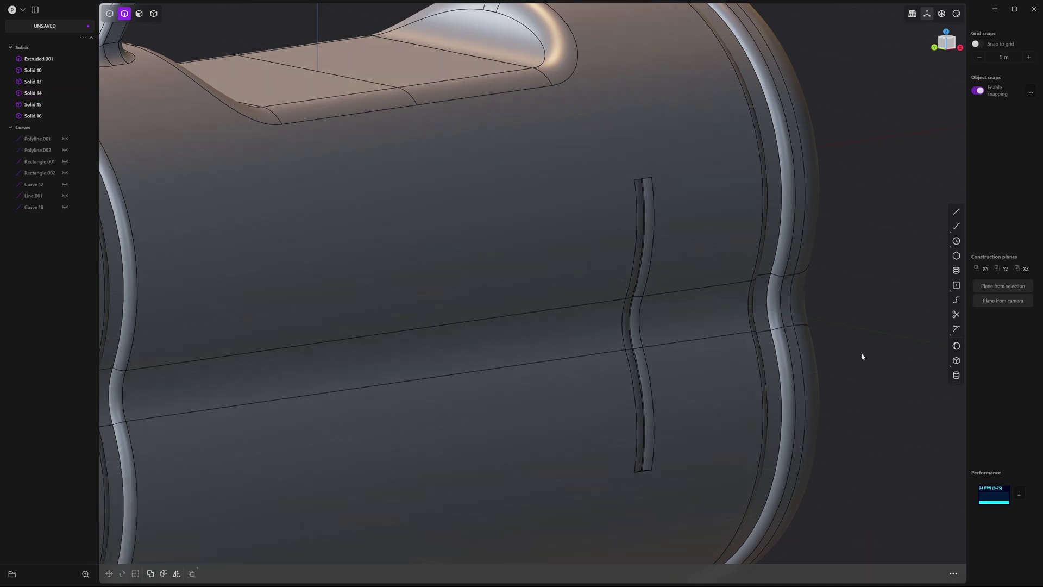
# Round the groove's top and bottom ends with fillets of about 0.096 m.
pyautogui.click(645, 178)
pyautogui.press('f')
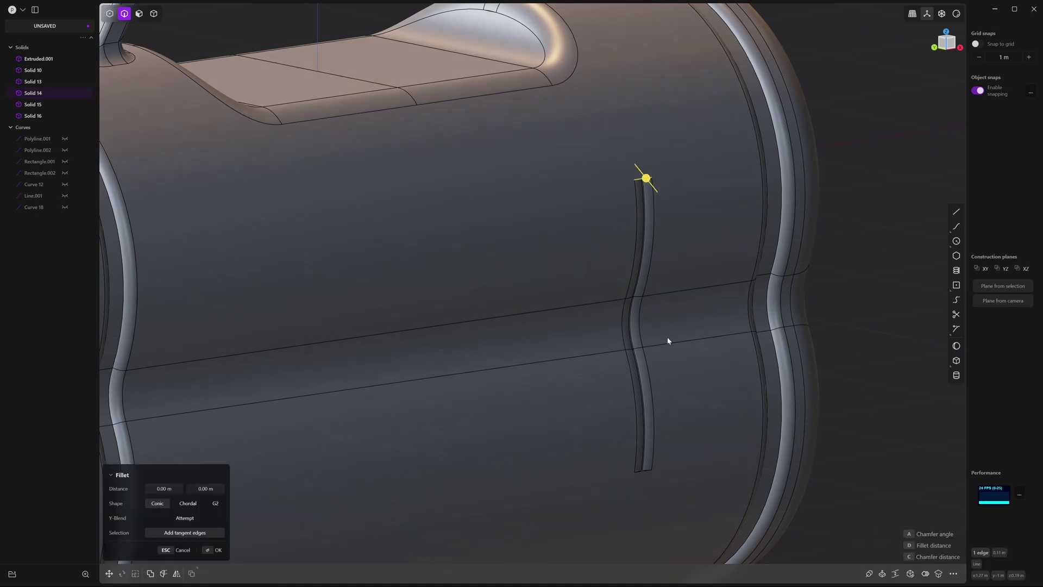
pyautogui.click(646, 472)
pyautogui.moveTo(647, 474); pyautogui.dragTo(662, 471)
pyautogui.press('Return')
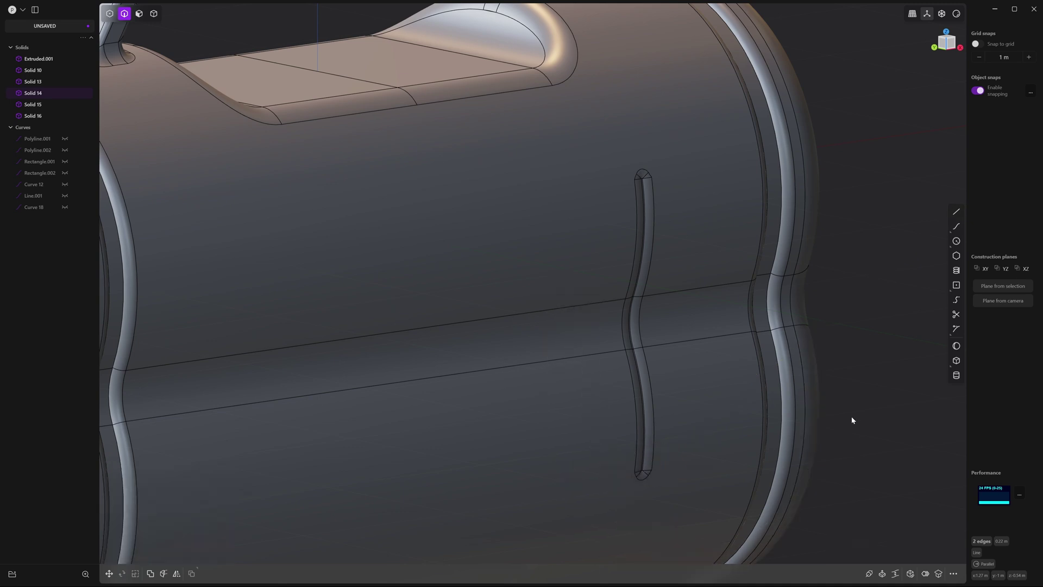
pyautogui.scroll(-6, 874, 409)
pyautogui.moveTo(778, 392); pyautogui.dragTo(526, 338, button='middle')
pyautogui.moveTo(845, 508); pyautogui.dragTo(839, 166, button='middle')
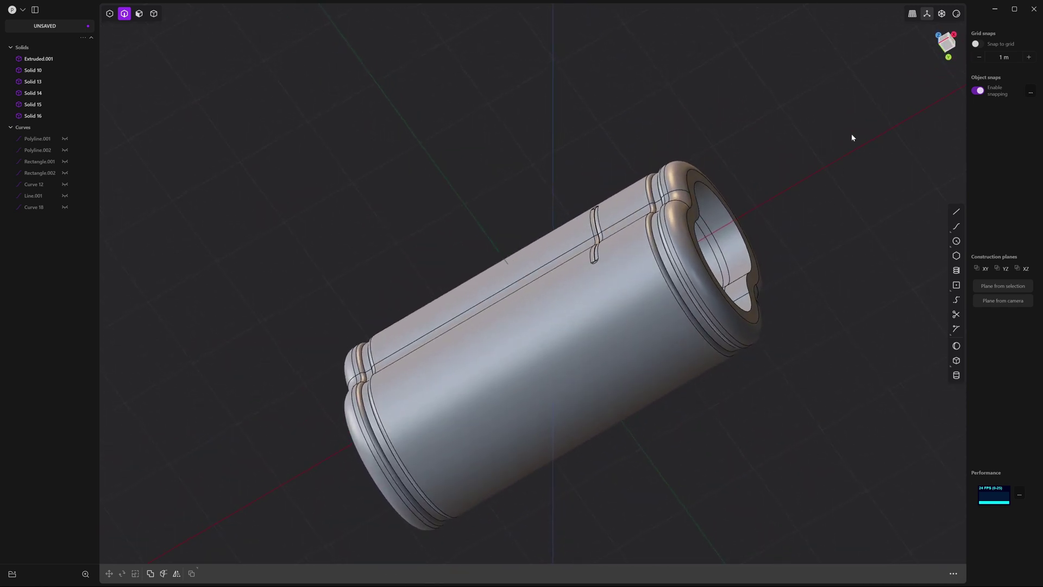
# From the bottom view, draw a 0.034 m radius cylinder on the tank's underside as a new body.
pyautogui.click(950, 48)
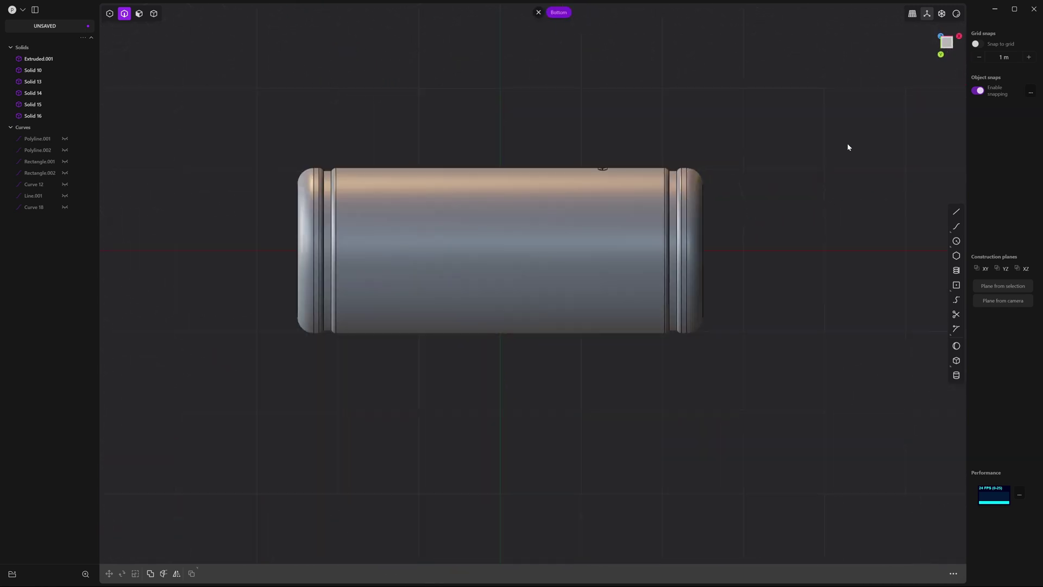
pyautogui.scroll(8, 790, 187)
pyautogui.keyDown('shift'); pyautogui.moveTo(757, 164); pyautogui.dragTo(882, 165, button='middle'); pyautogui.keyUp('shift')
pyautogui.scroll(1, 857, 174)
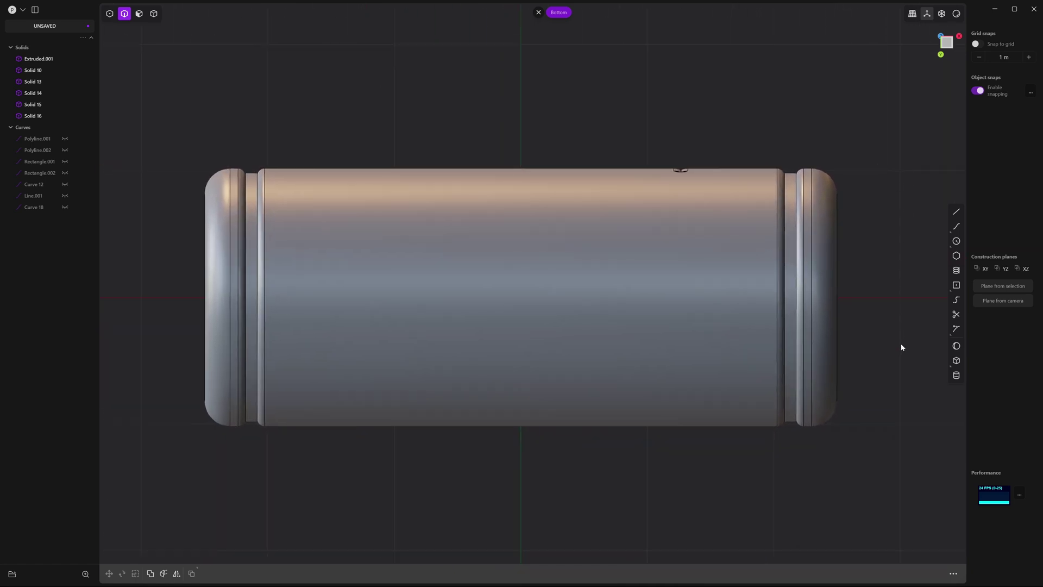
pyautogui.click(956, 375)
pyautogui.scroll(3, 785, 150)
pyautogui.moveTo(783, 147)
pyautogui.keyDown('ctrl'); pyautogui.mouseDown(button='middle')
pyautogui.moveTo(823, 163)
pyautogui.moveTo(770, 109)
pyautogui.mouseUp(button='middle'); pyautogui.keyUp('ctrl')
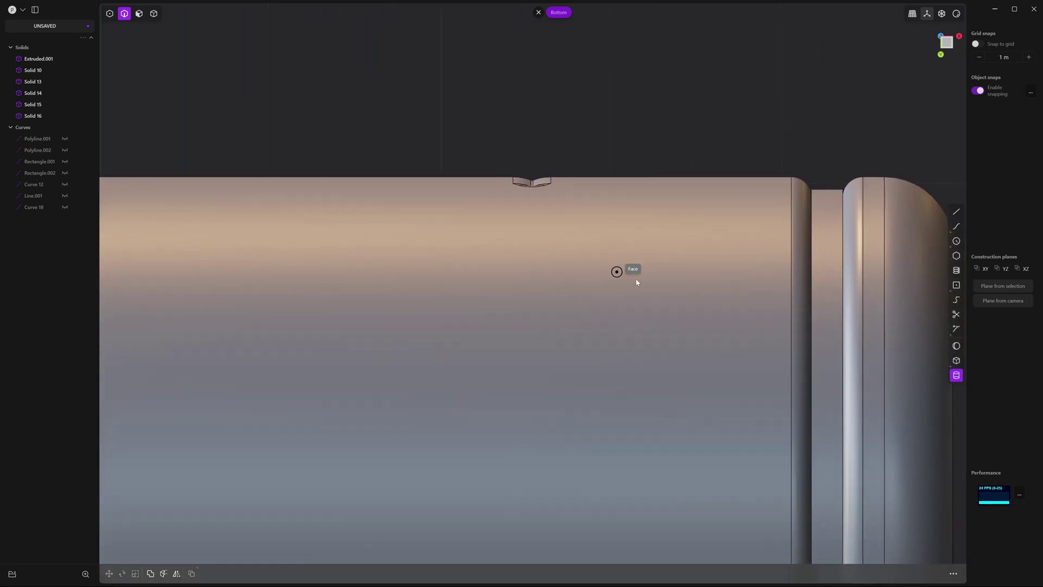
pyautogui.click(678, 270)
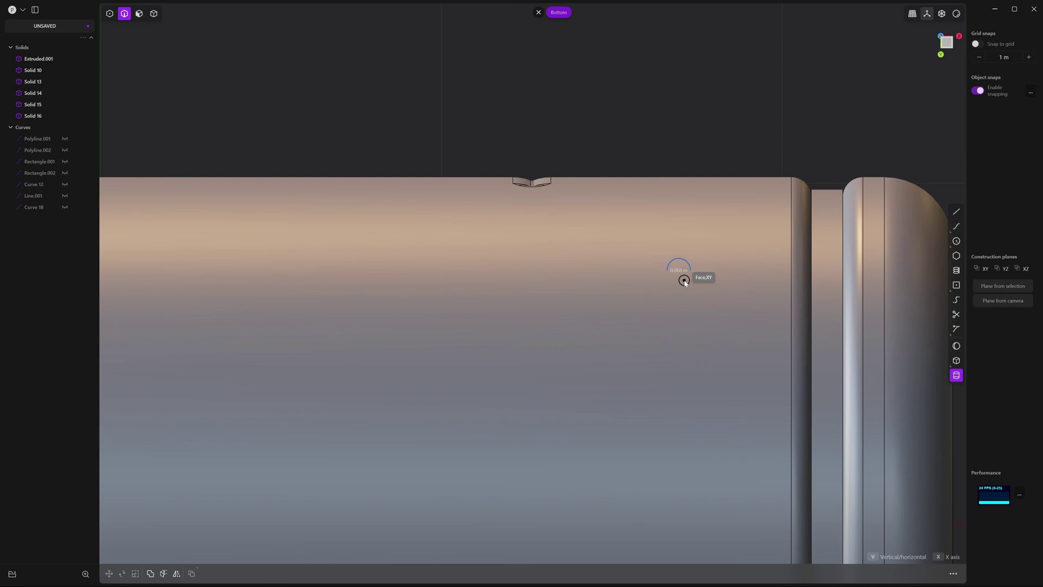
pyautogui.click(685, 282)
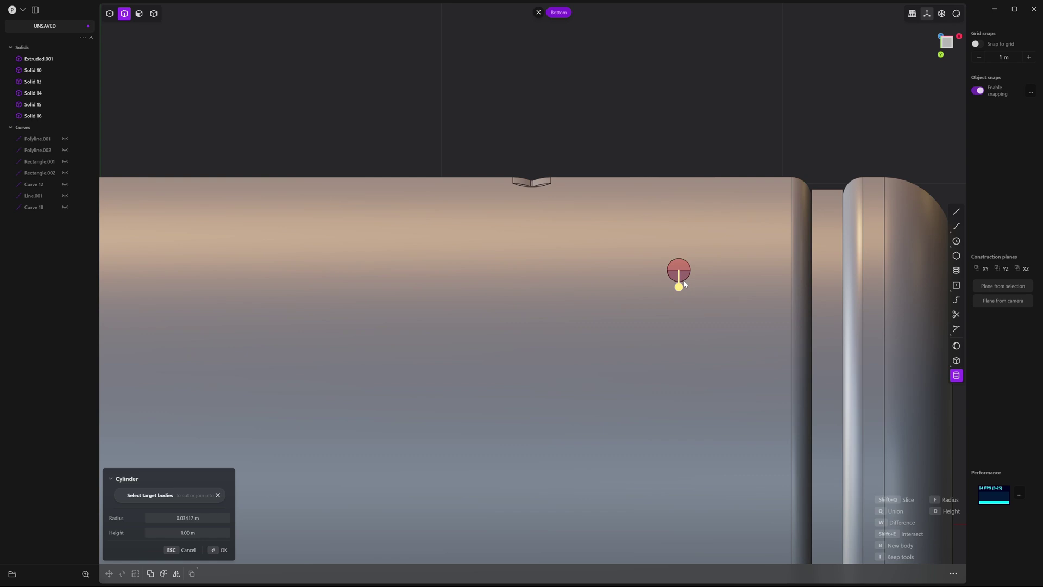
pyautogui.press('b')
pyautogui.moveTo(672, 222); pyautogui.dragTo(643, 258, button='middle')
pyautogui.scroll(-3, 701, 385)
pyautogui.rightClick(643, 258)
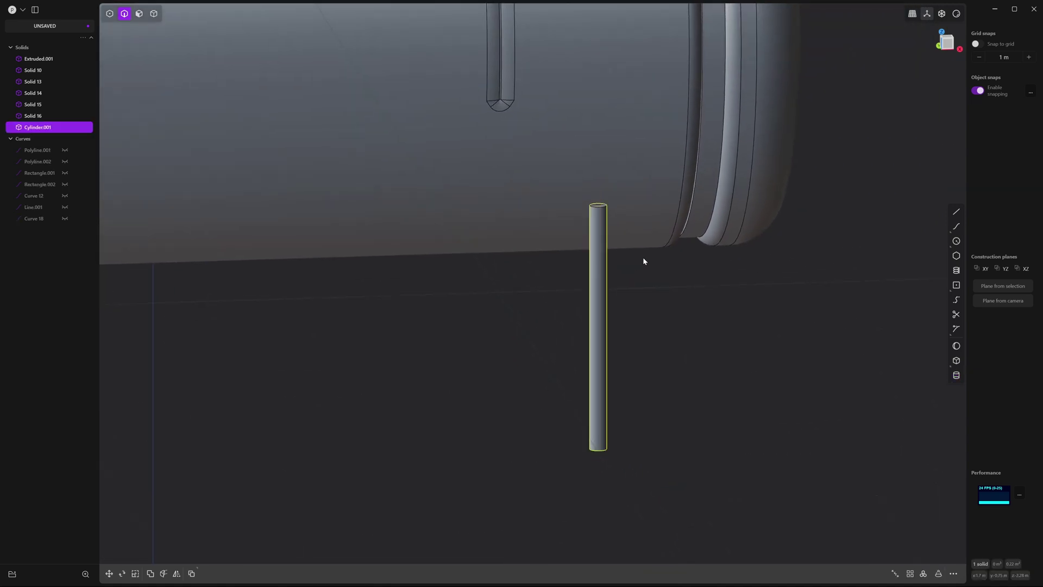
# Lengthen the cylinder by offsetting its top face upward.
pyautogui.press('3')
pyautogui.moveTo(618, 257); pyautogui.dragTo(623, 234, button='middle')
pyautogui.moveTo(569, 205); pyautogui.dragTo(569, 131)
pyautogui.rightClick(608, 316)
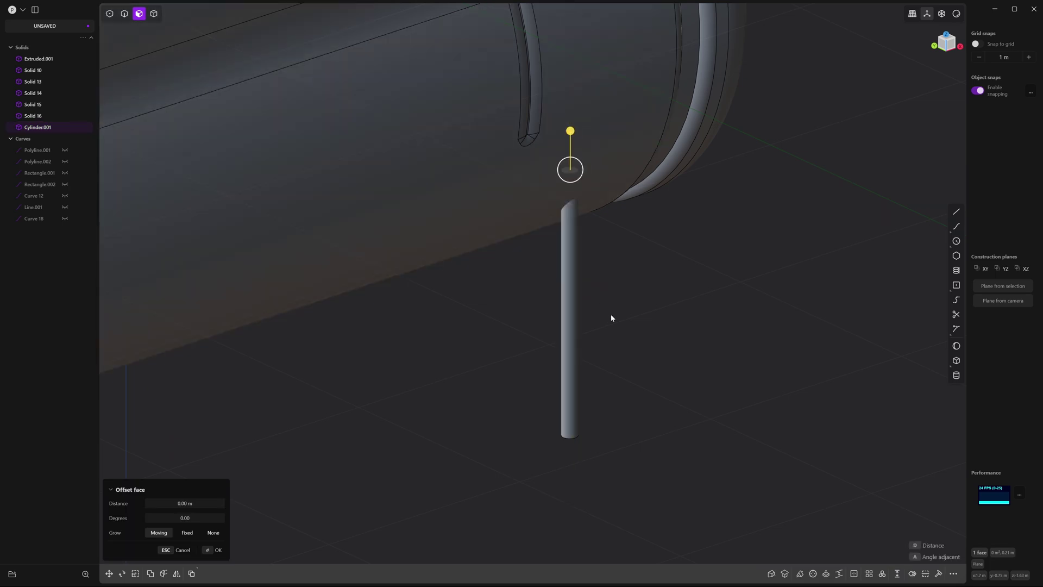
# Move Cylinder.001 0.04009 m along Y into position against the tank.
pyautogui.press('4')
pyautogui.press('Escape')
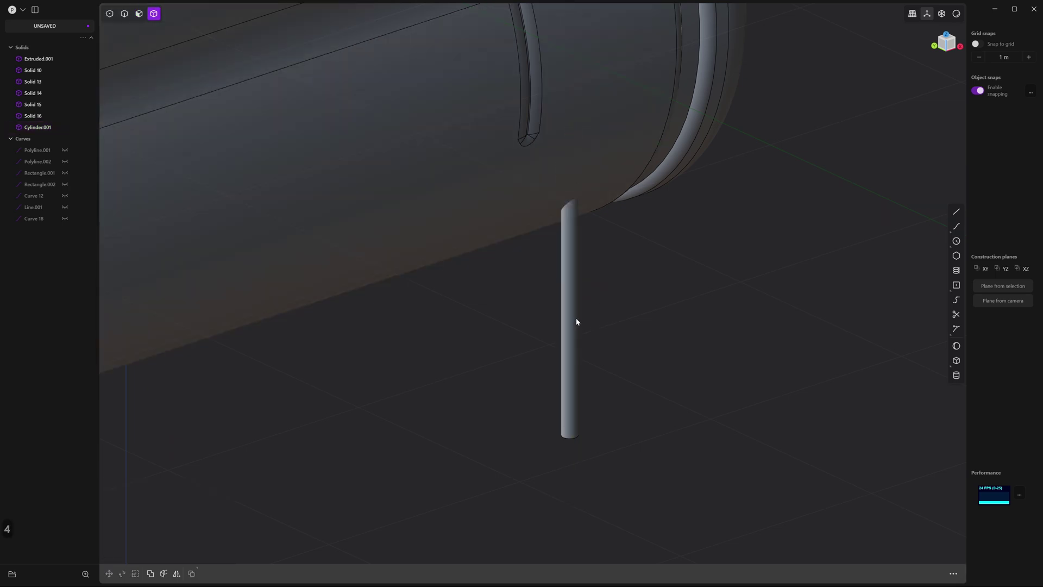
pyautogui.click(570, 321)
pyautogui.moveTo(527, 319); pyautogui.dragTo(563, 307, button='middle')
pyautogui.press('g')
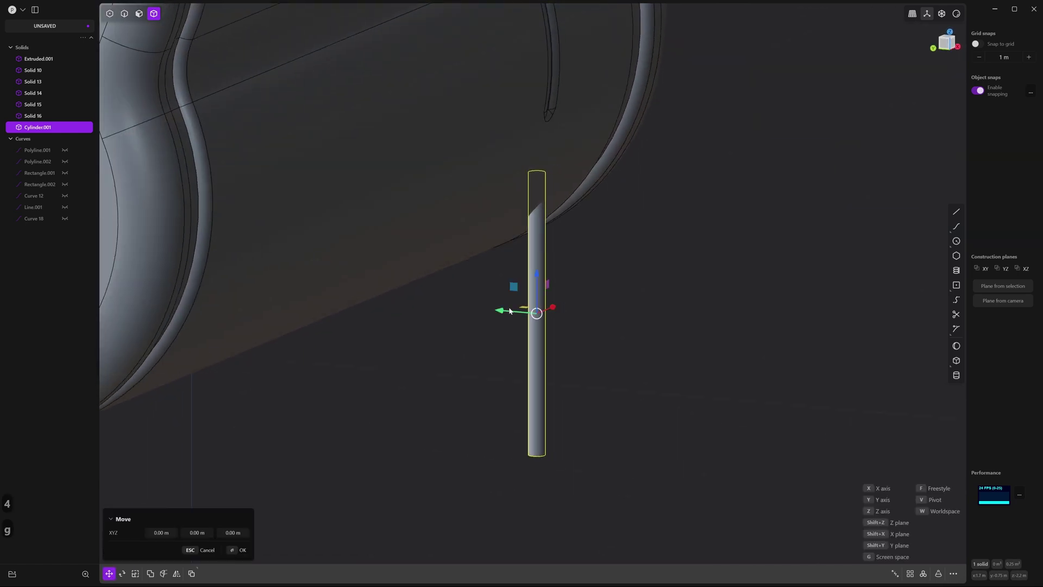
pyautogui.moveTo(508, 311); pyautogui.dragTo(497, 309)
pyautogui.moveTo(608, 325)
pyautogui.mouseDown(button='middle')
pyautogui.moveTo(569, 310)
pyautogui.moveTo(527, 344)
pyautogui.moveTo(480, 326)
pyautogui.moveTo(606, 341)
pyautogui.mouseUp(button='middle')
pyautogui.click(593, 333)
pyautogui.moveTo(575, 298); pyautogui.dragTo(618, 310, button='middle')
pyautogui.click(534, 159)
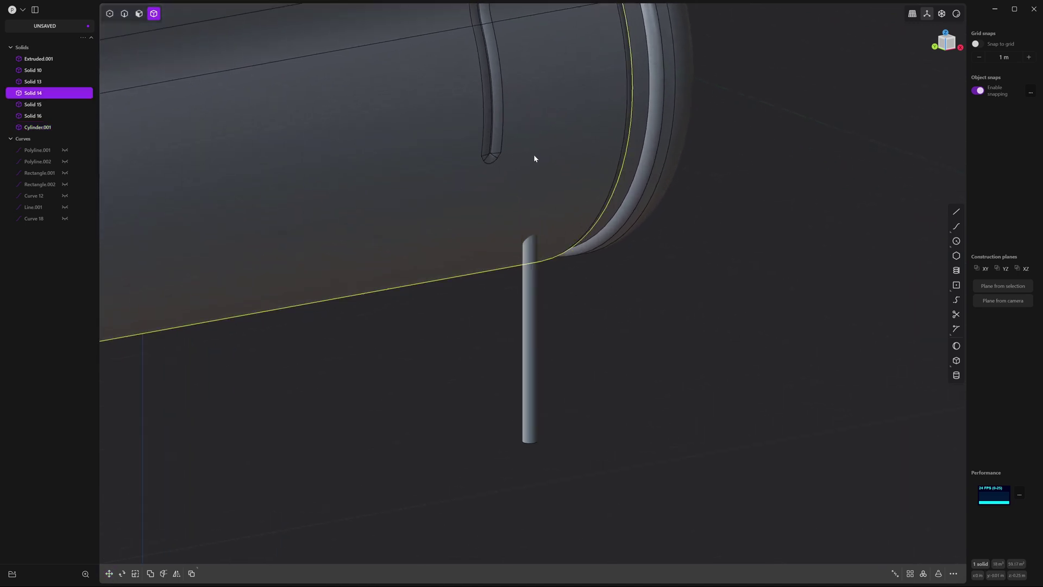
# Subtract Cylinder.001 from Solid 14 to leave a small round hole.
pyautogui.keyDown('shift'); pyautogui.click(529, 334); pyautogui.keyUp('shift')
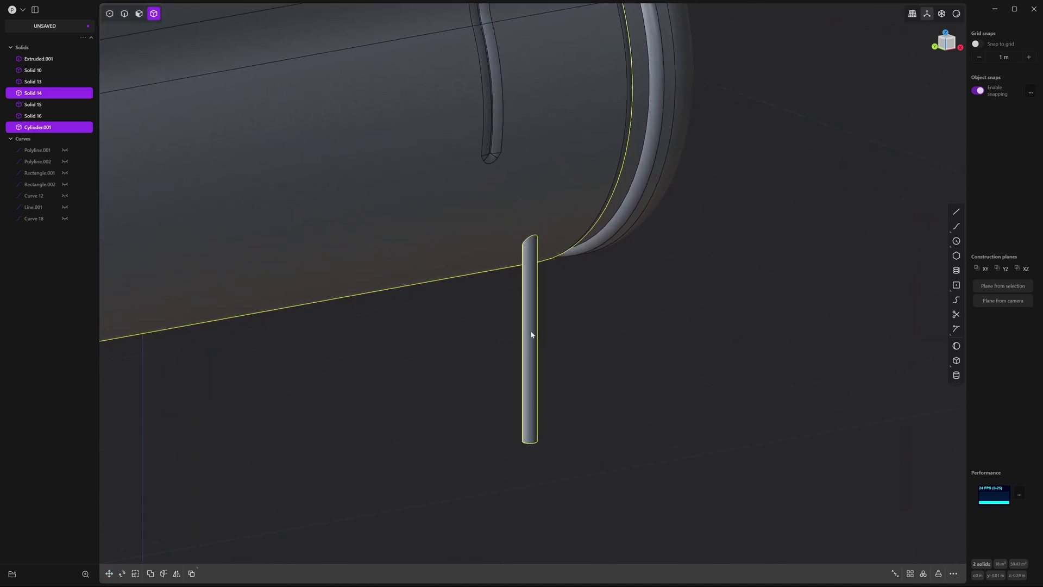
pyautogui.press('q')
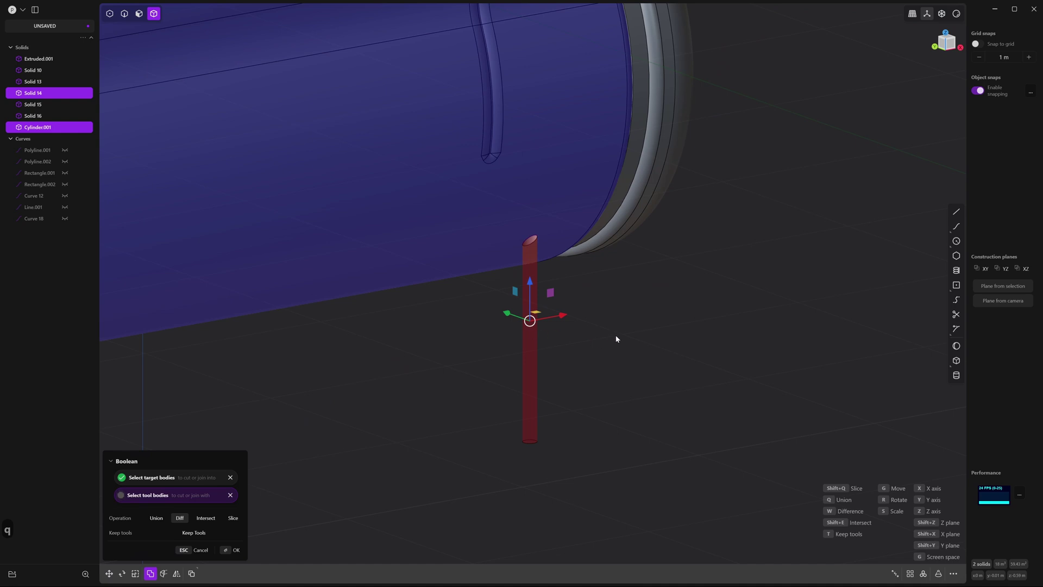
pyautogui.press('Return')
pyautogui.scroll(6, 532, 244)
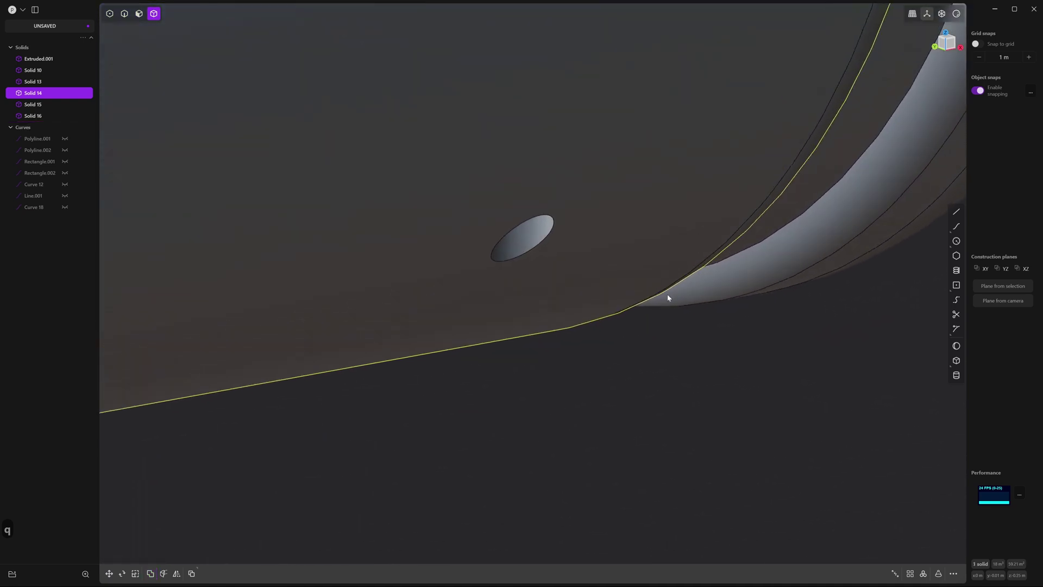
# Fillet the hole's rim edge by about 0.0068 m.
pyautogui.press('2')
pyautogui.click(549, 245)
pyautogui.press('f')
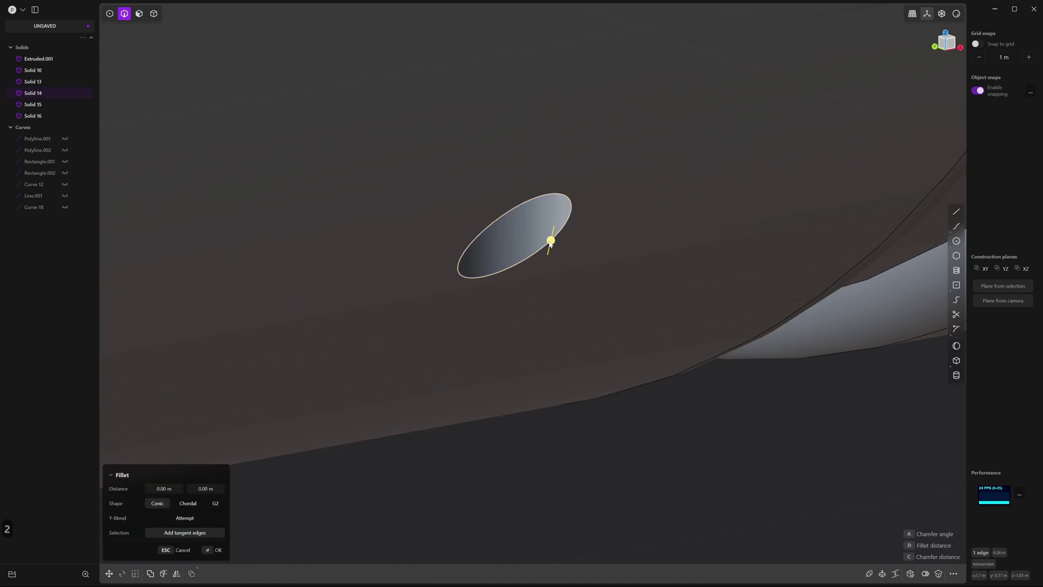
pyautogui.moveTo(549, 248); pyautogui.dragTo(549, 242)
pyautogui.moveTo(577, 278); pyautogui.dragTo(482, 256, button='middle')
pyautogui.scroll(-8, 605, 284)
pyautogui.rightClick(591, 361)
pyautogui.scroll(-7, 592, 358)
pyautogui.keyDown('shift'); pyautogui.moveTo(562, 340); pyautogui.dragTo(503, 351, button='middle'); pyautogui.keyUp('shift')
pyautogui.scroll(2, 492, 344)
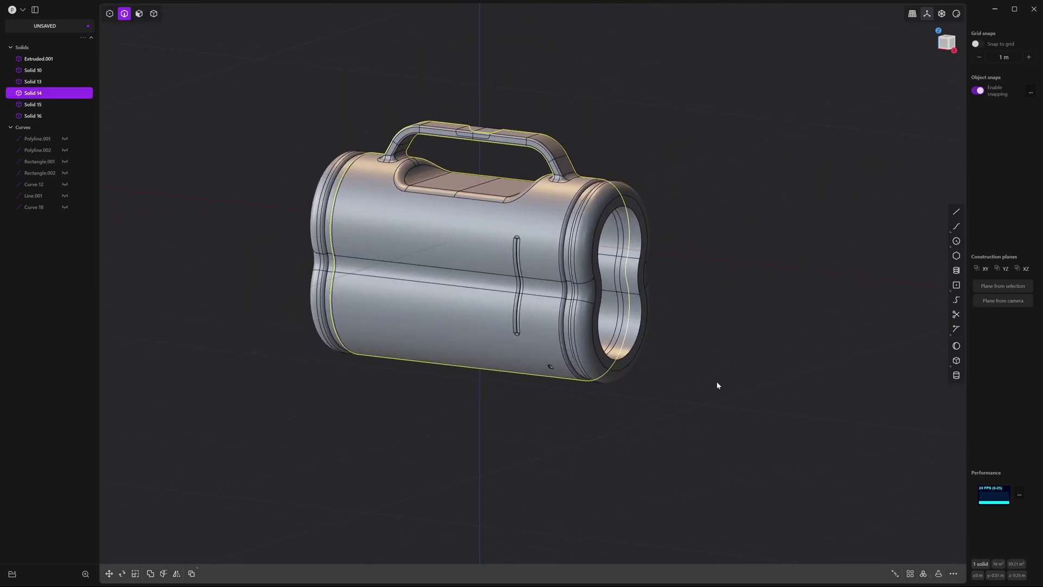
pyautogui.click(718, 362)
pyautogui.press('4')
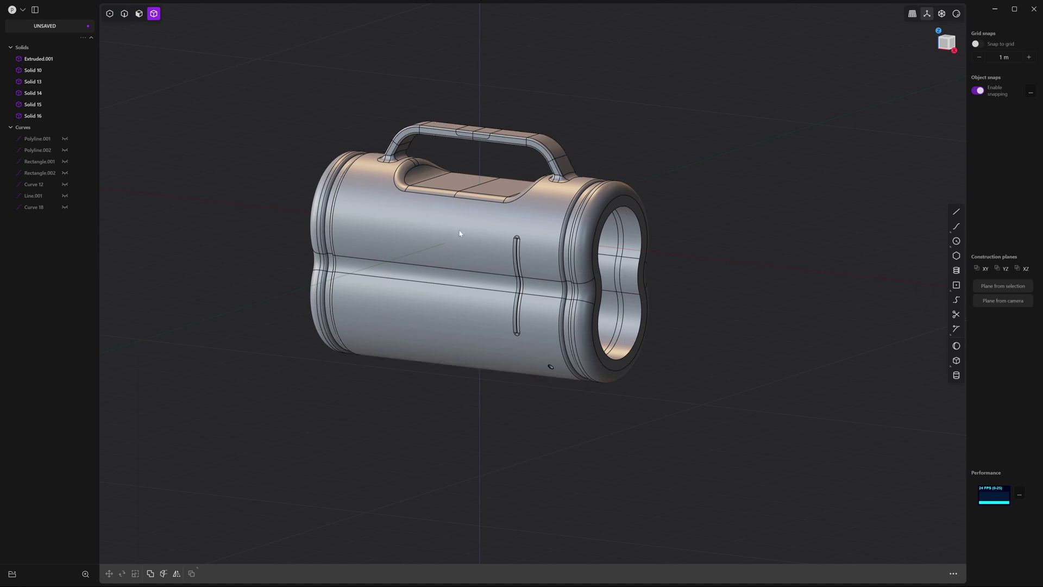
# Mirror the tank body with Union enabled so the mirrored half merges in.
pyautogui.click(487, 236)
pyautogui.hotkey('alt', 'x')
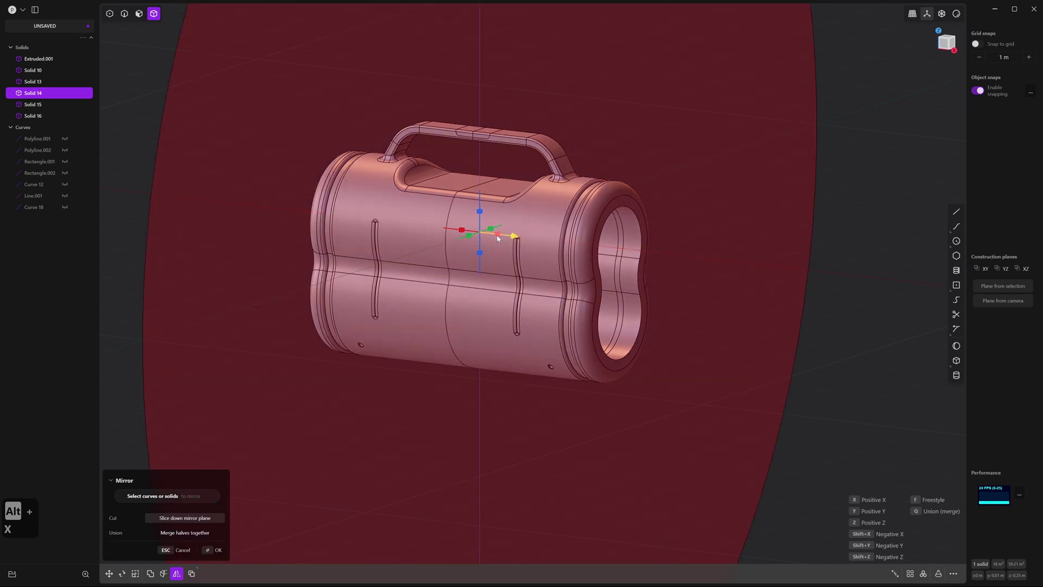
pyautogui.press('q')
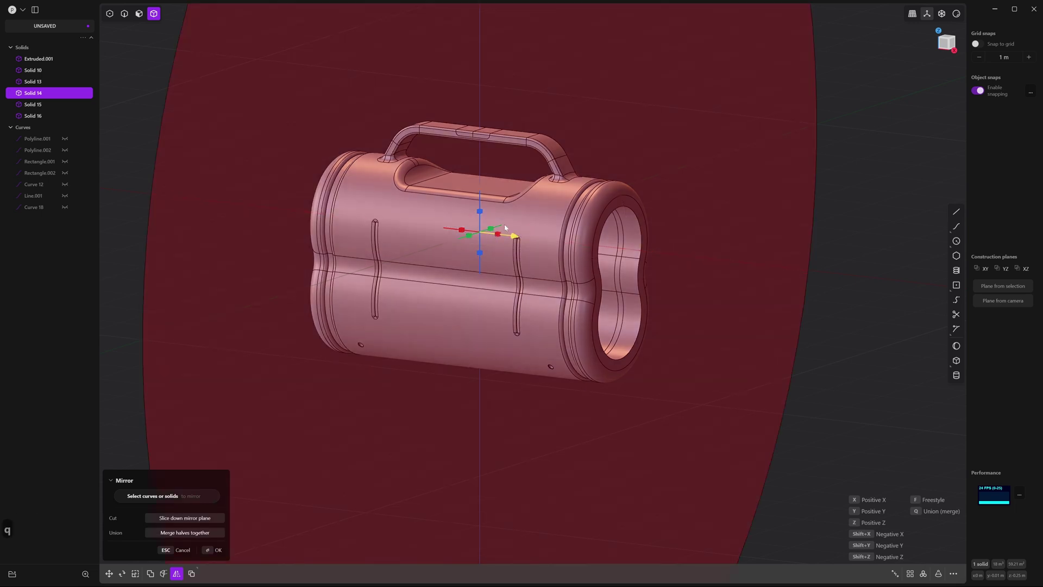
pyautogui.press('Return')
pyautogui.moveTo(705, 231); pyautogui.dragTo(842, 211, button='middle')
pyautogui.moveTo(619, 204); pyautogui.dragTo(753, 206, button='middle')
# Mirror Solid 14 again with Union, matching the hole at the opposite end.
pyautogui.hotkey('alt', 'x')
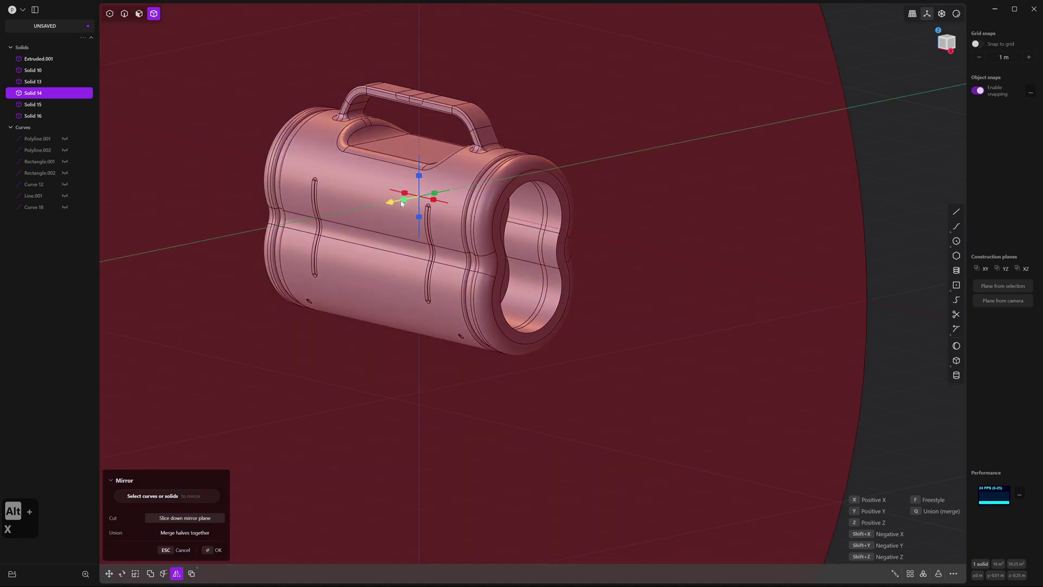
pyautogui.moveTo(402, 202); pyautogui.dragTo(521, 222, button='middle')
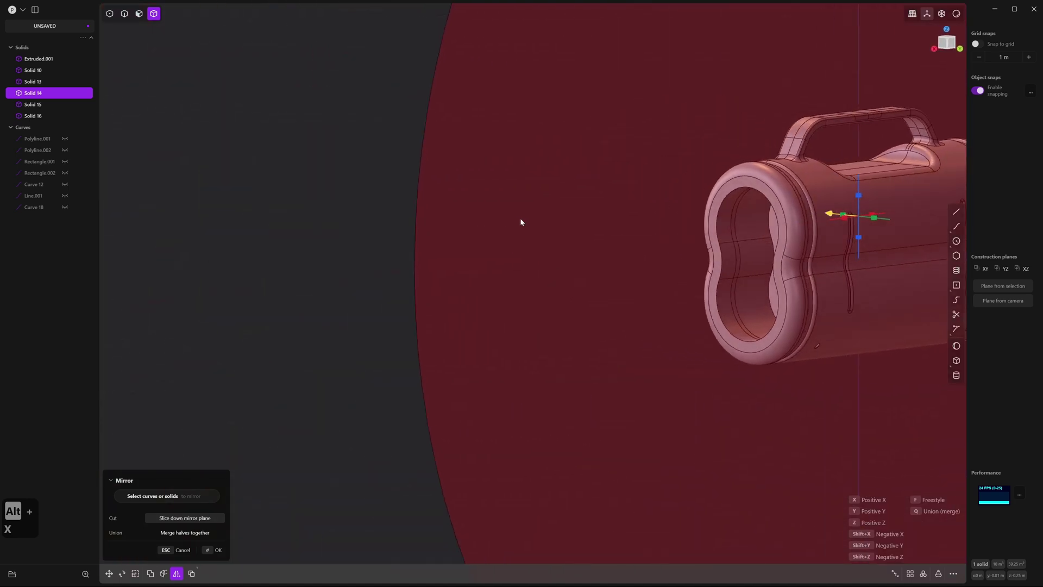
pyautogui.press('q')
pyautogui.keyDown('shift'); pyautogui.moveTo(604, 218); pyautogui.dragTo(764, 242, button='middle'); pyautogui.keyUp('shift')
pyautogui.rightClick(402, 228)
pyautogui.click(817, 179)
pyautogui.scroll(-4, 809, 177)
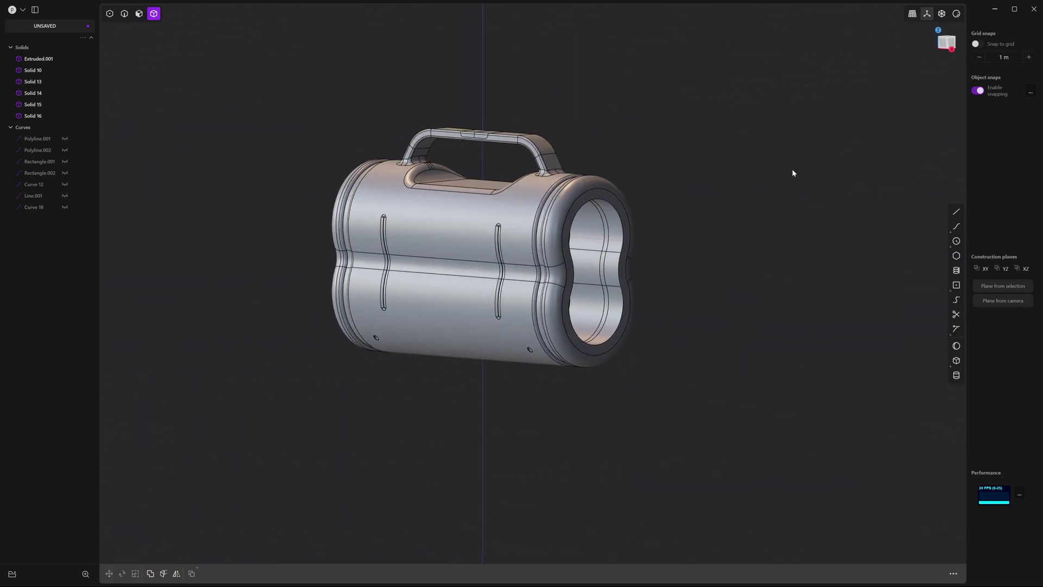
pyautogui.moveTo(761, 151); pyautogui.dragTo(821, 243, button='middle')
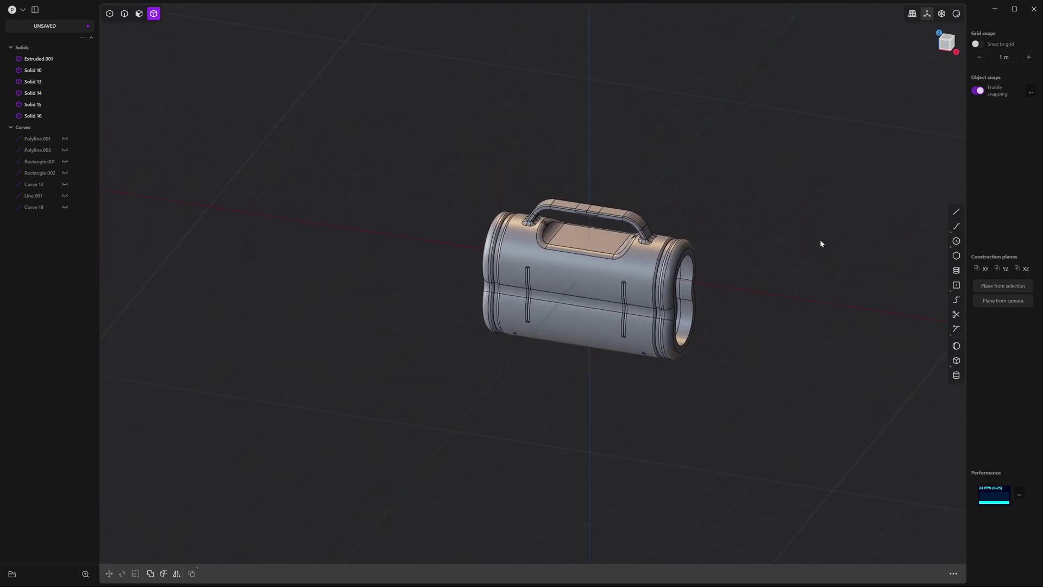
# In Top view, draw a centre circle at the origin.
pyautogui.click(957, 242)
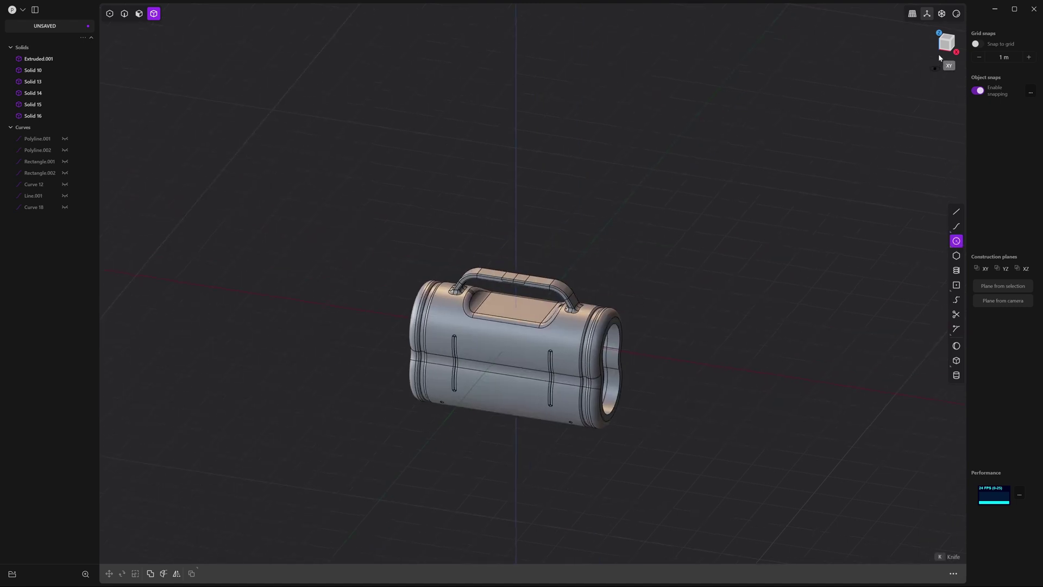
pyautogui.click(950, 39)
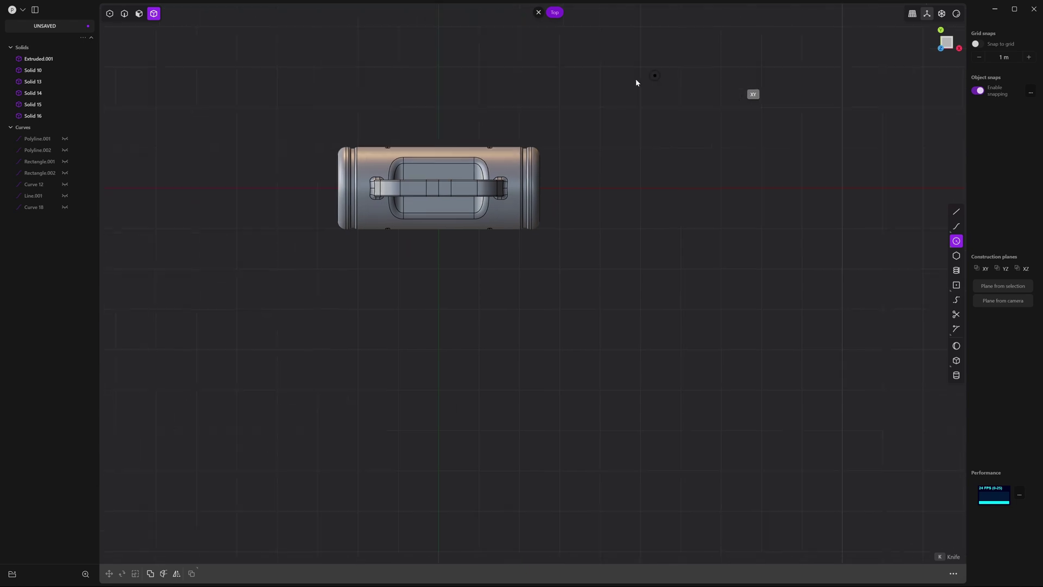
pyautogui.scroll(3, 680, 112)
pyautogui.click(676, 267)
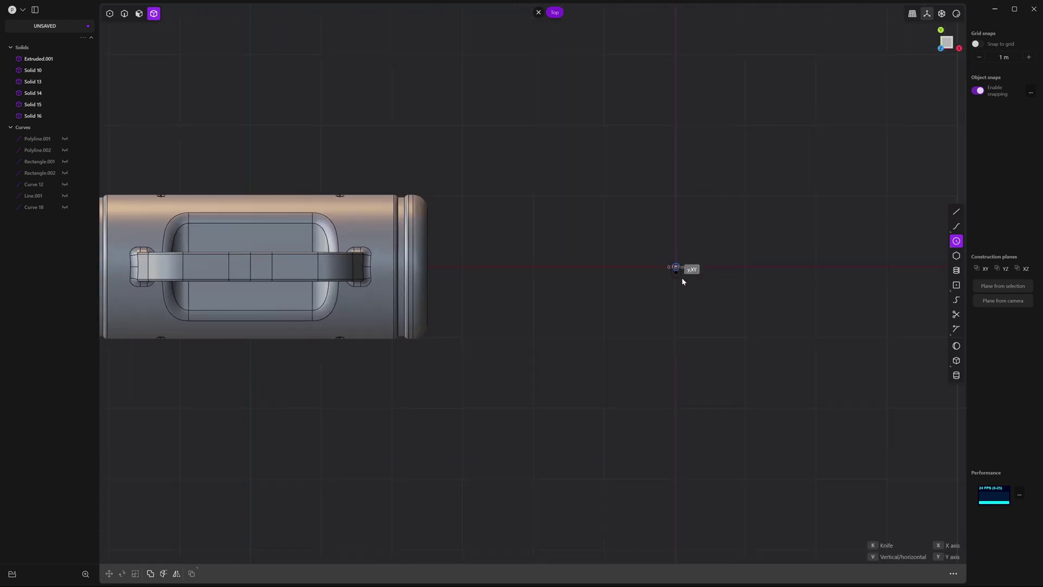
pyautogui.click(676, 324)
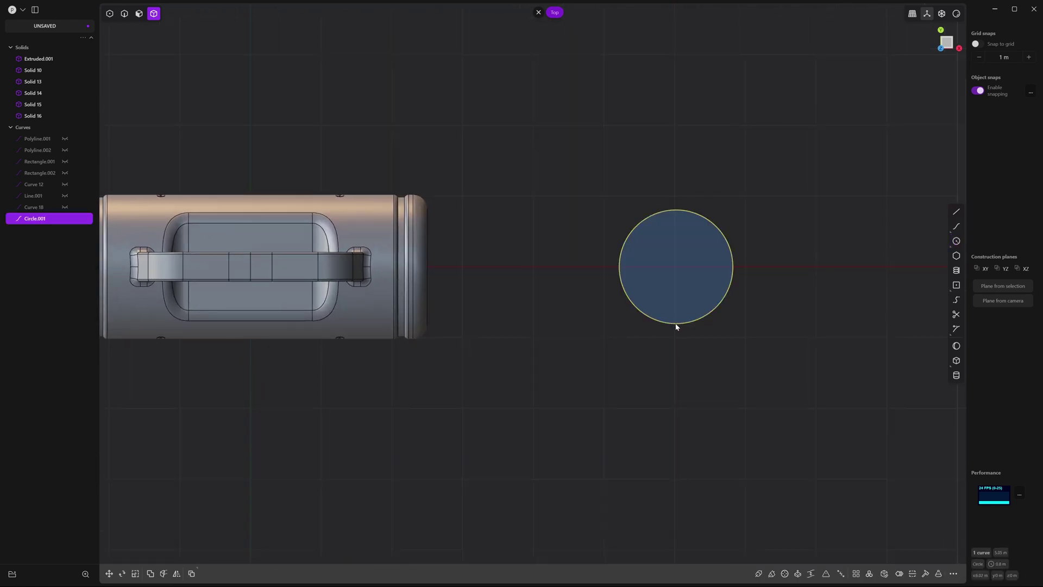
# Duplicate the circle, scale the copy smaller, and raise it above the original.
pyautogui.press('d')
pyautogui.press('s')
pyautogui.press('s')
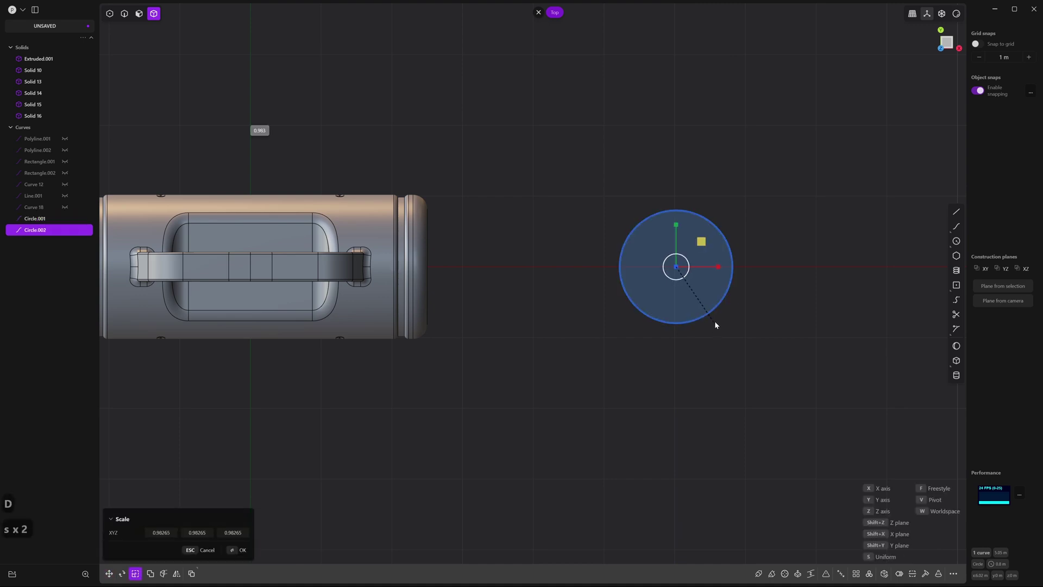
pyautogui.click(737, 263)
pyautogui.moveTo(737, 263); pyautogui.dragTo(668, 165, button='middle')
pyautogui.keyDown('shift'); pyautogui.moveTo(652, 424); pyautogui.dragTo(645, 256, button='middle'); pyautogui.keyUp('shift')
pyautogui.scroll(5, 645, 256)
pyautogui.press('g')
pyautogui.moveTo(702, 250); pyautogui.dragTo(702, 210)
pyautogui.moveTo(679, 277); pyautogui.dragTo(672, 218, button='middle')
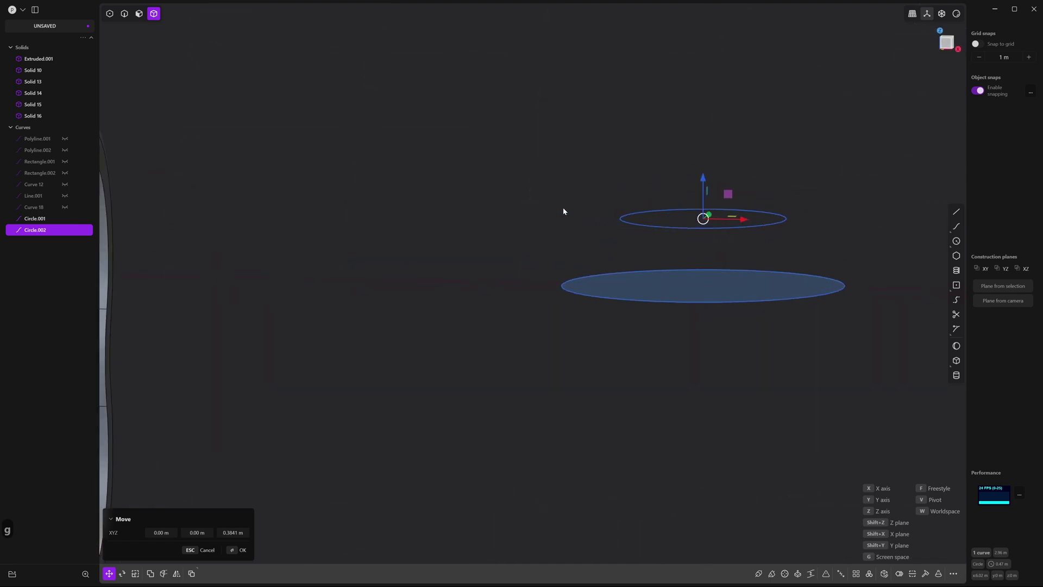
pyautogui.click(565, 212)
# Mirror the raised circle downward along Z to create Curve 23.
pyautogui.hotkey('alt', 'x')
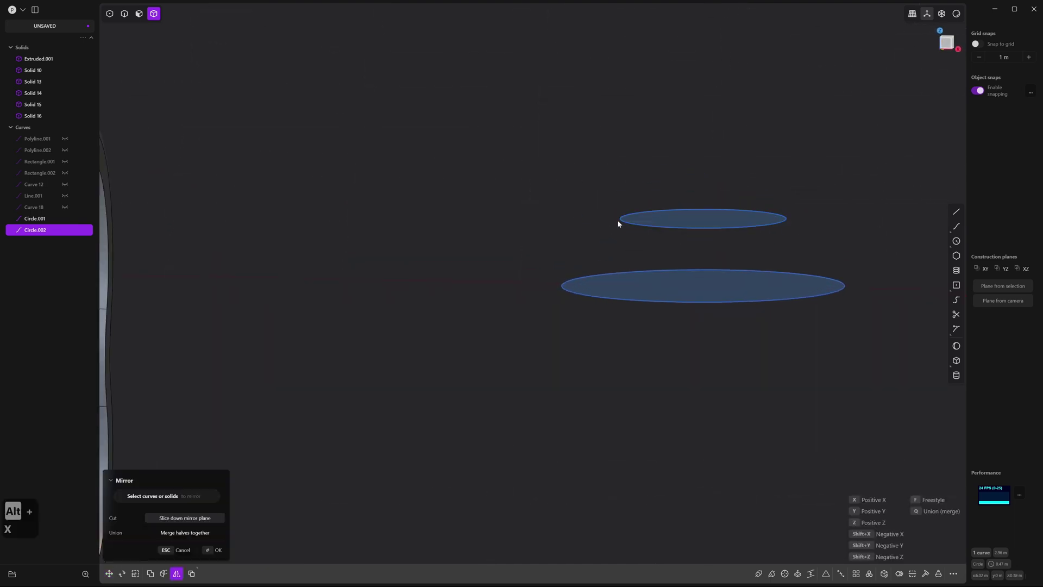
pyautogui.scroll(-8, 611, 218)
pyautogui.scroll(-2, 602, 238)
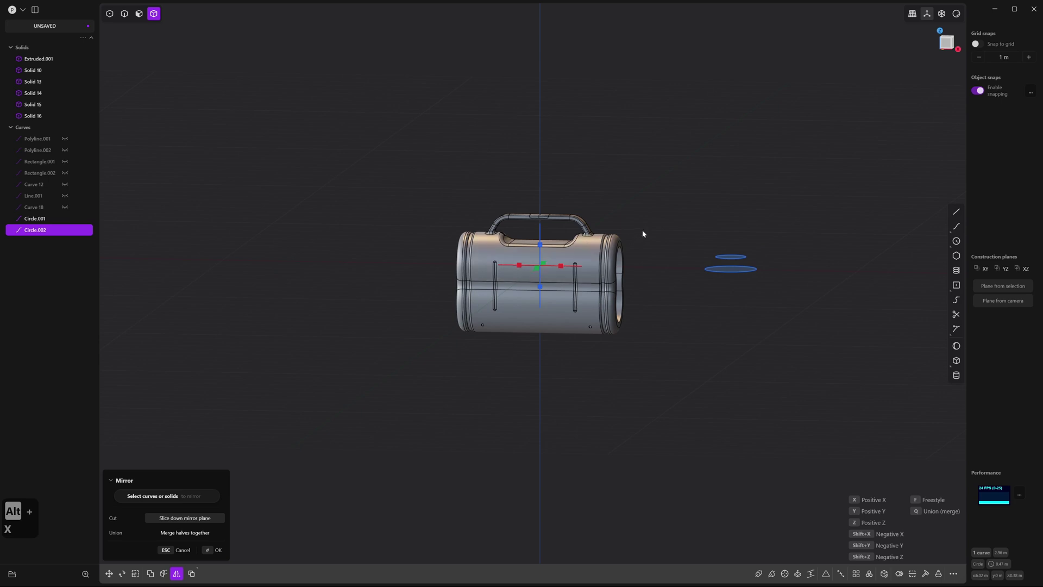
pyautogui.click(540, 244)
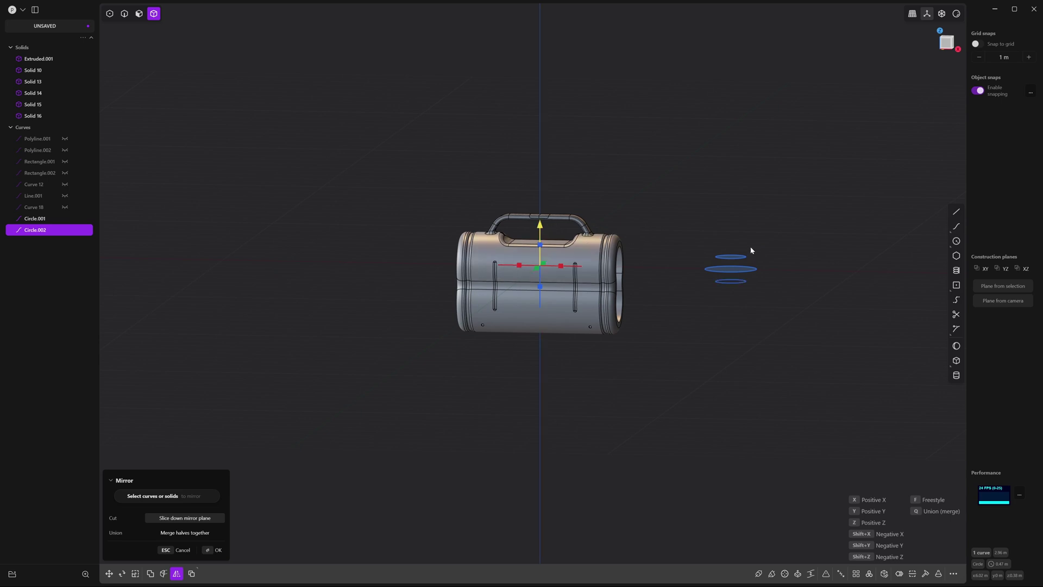
pyautogui.press('Return')
pyautogui.scroll(5, 782, 259)
pyautogui.scroll(2, 799, 283)
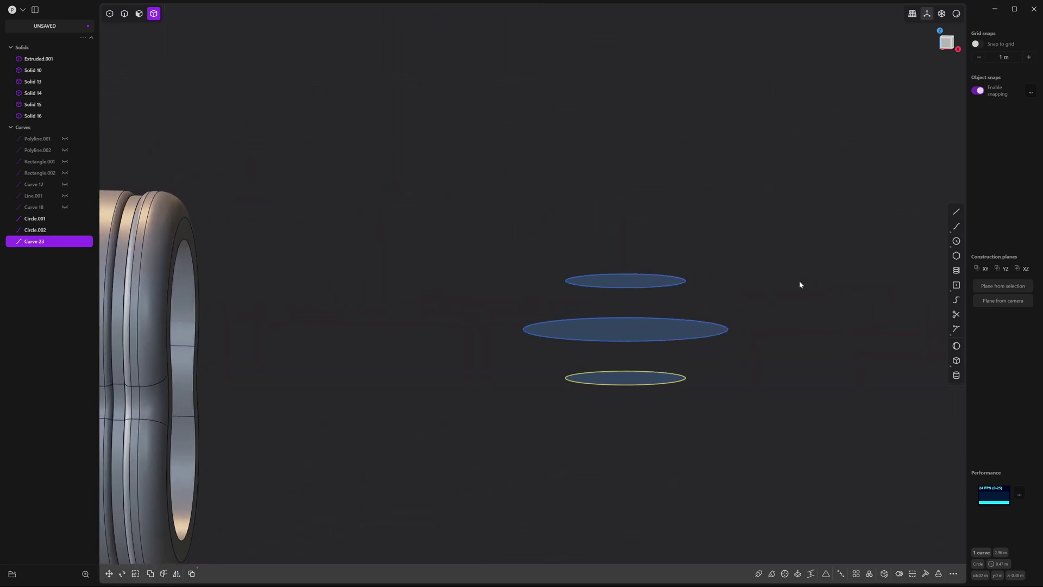
pyautogui.click(799, 282)
pyautogui.press('2')
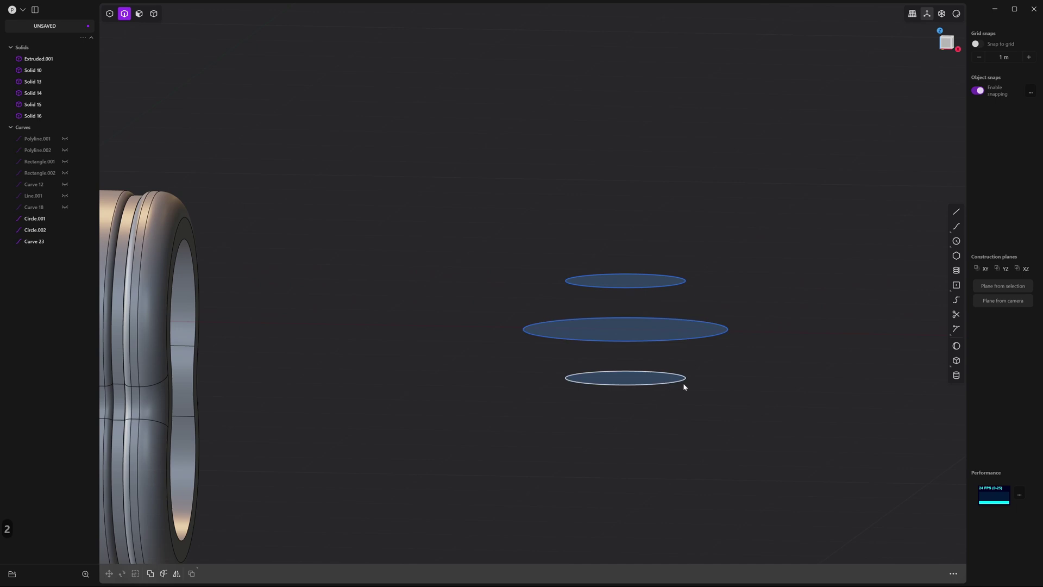
# Loft a surface through the top, middle and bottom circles.
pyautogui.click(667, 286)
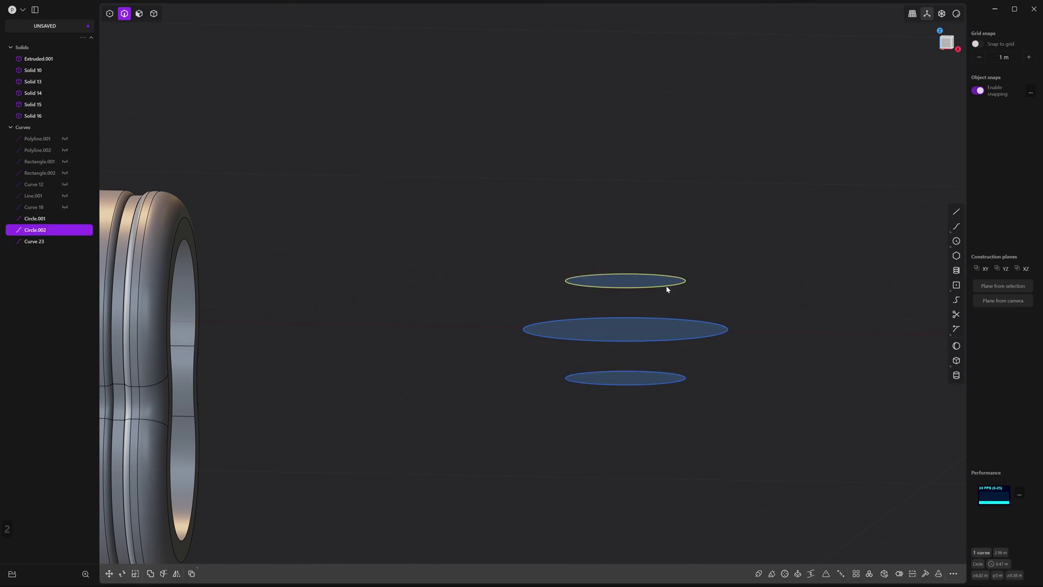
pyautogui.keyDown('shift'); pyautogui.click(712, 338); pyautogui.keyUp('shift')
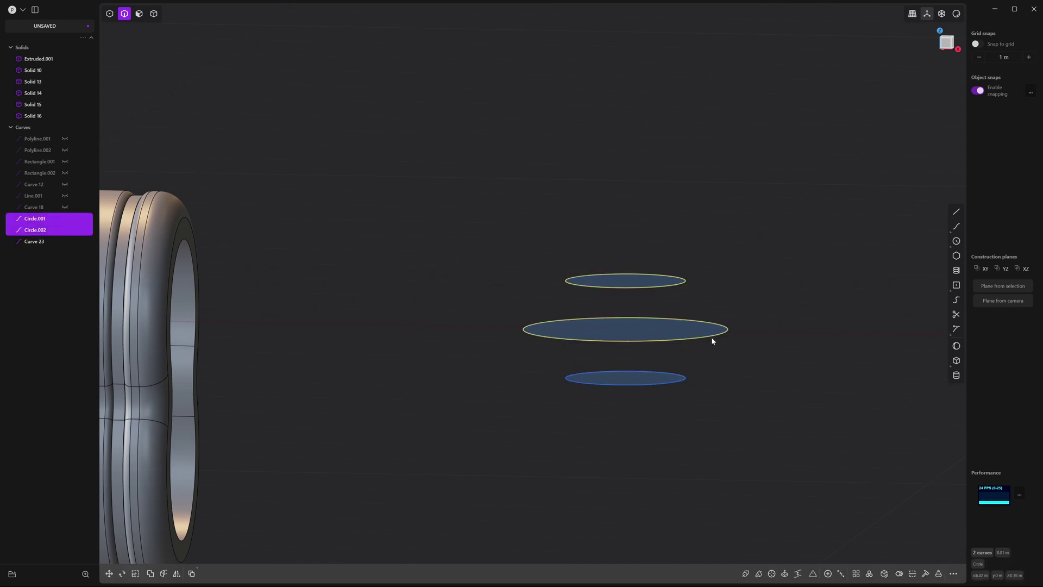
pyautogui.keyDown('shift'); pyautogui.click(681, 379); pyautogui.keyUp('shift')
pyautogui.press('l')
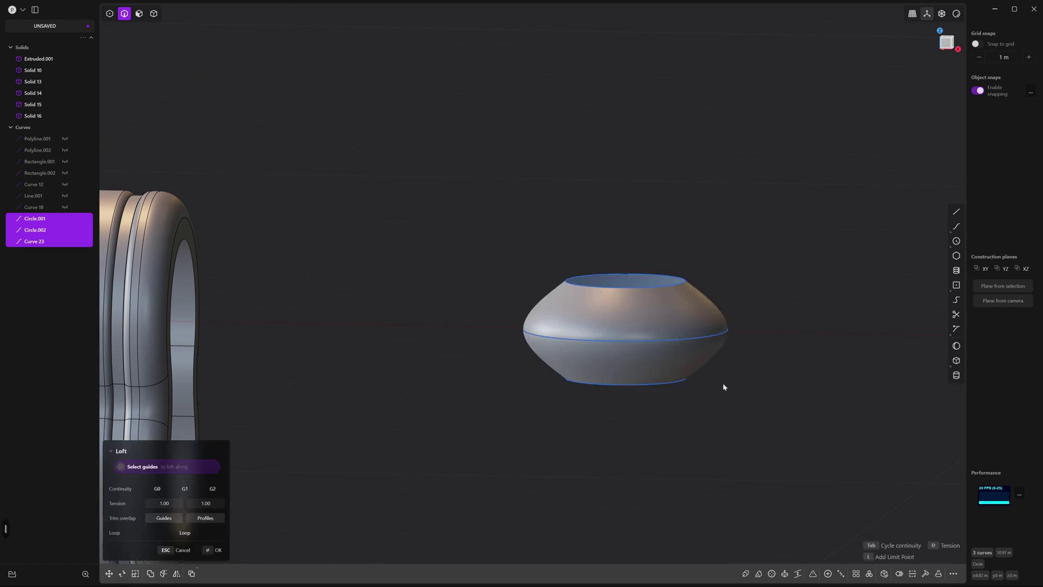
pyautogui.press('Return')
pyautogui.moveTo(766, 356); pyautogui.dragTo(761, 333, button='middle')
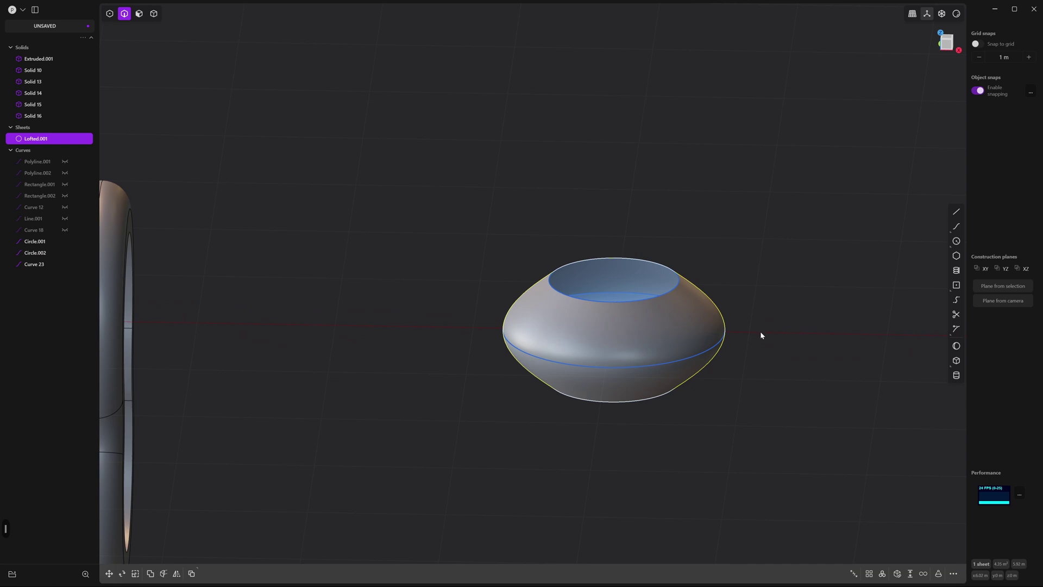
# Hide the three guide circles and select the lofted shape.
pyautogui.click(609, 300)
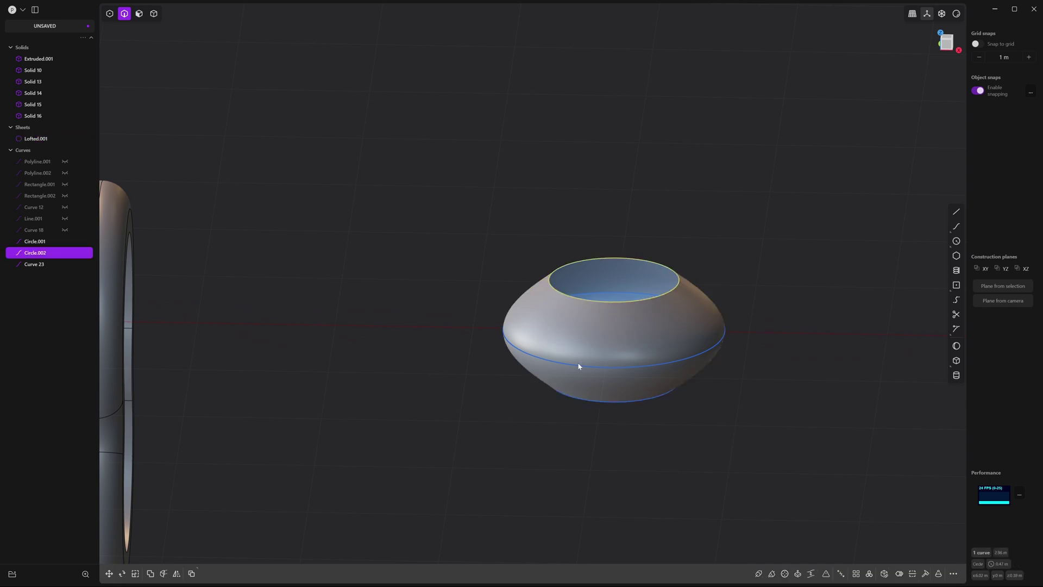
pyautogui.click(579, 366)
pyautogui.click(583, 400)
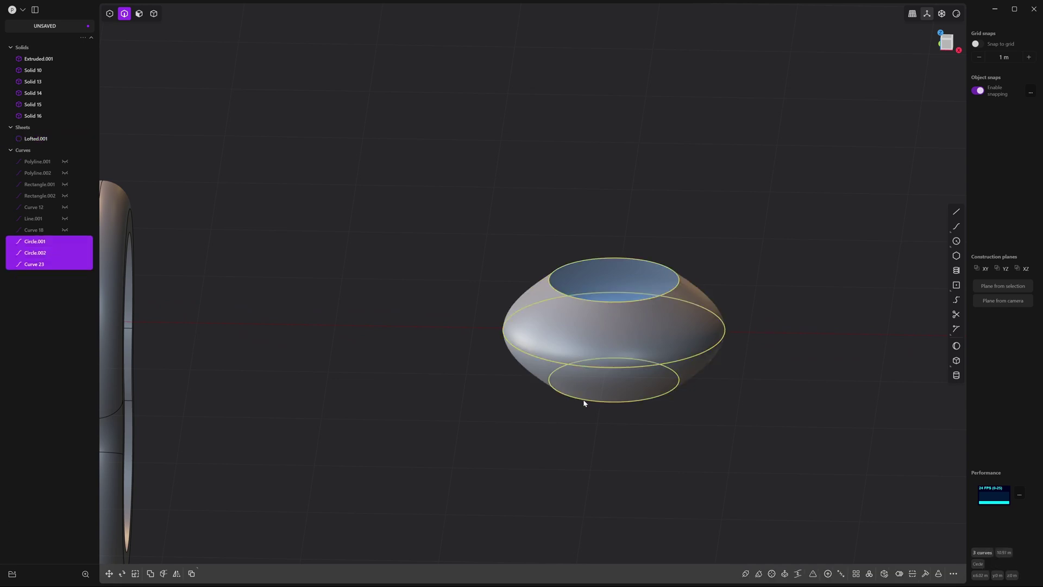
pyautogui.press('h')
pyautogui.moveTo(675, 426); pyautogui.dragTo(654, 361, button='middle')
pyautogui.press('4')
pyautogui.click(685, 356)
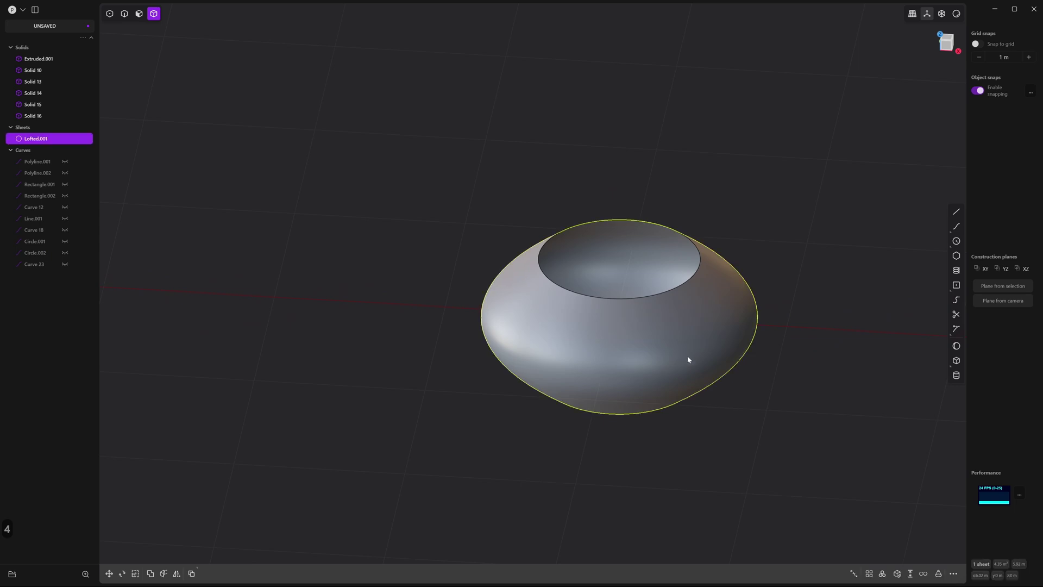
# Cap Lofted.001's open top, then fillet its top and bottom rims at about 0.198 m.
pyautogui.press('j')
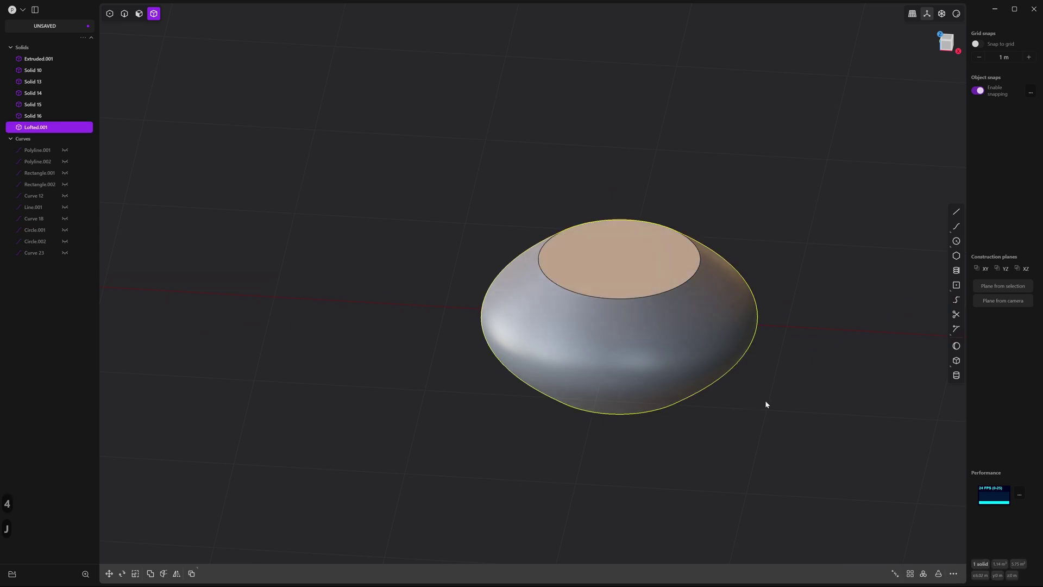
pyautogui.moveTo(723, 422); pyautogui.dragTo(623, 373, button='middle')
pyautogui.press('2')
pyautogui.click(559, 266)
pyautogui.moveTo(508, 274); pyautogui.dragTo(559, 356, button='middle')
pyautogui.click(574, 394)
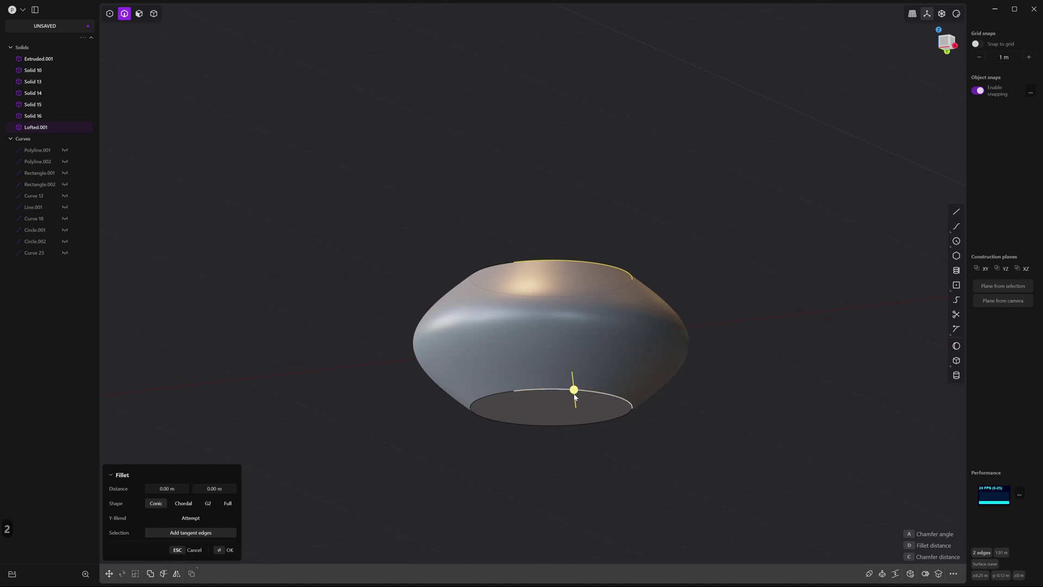
pyautogui.moveTo(574, 392); pyautogui.dragTo(575, 409)
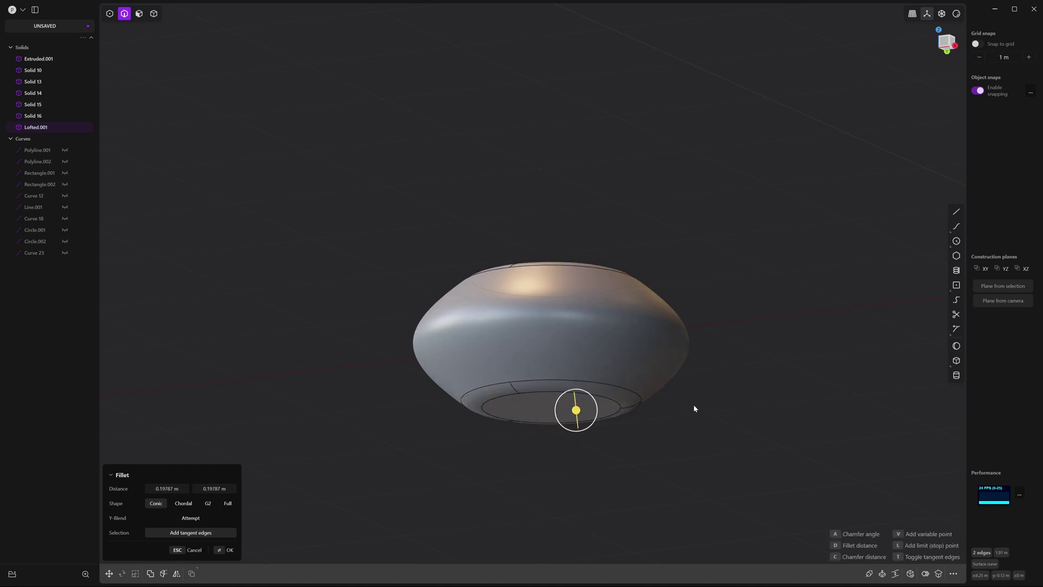
pyautogui.press('Return')
pyautogui.moveTo(622, 211); pyautogui.dragTo(668, 347, button='middle')
pyautogui.keyDown('shift'); pyautogui.moveTo(675, 359); pyautogui.dragTo(749, 481, button='middle'); pyautogui.keyUp('shift')
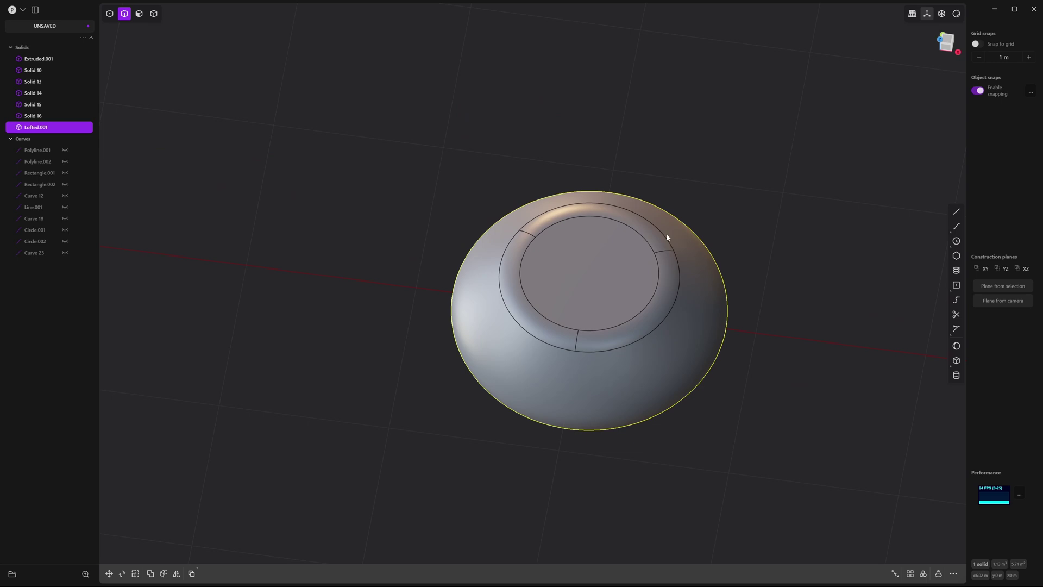
pyautogui.click(949, 43)
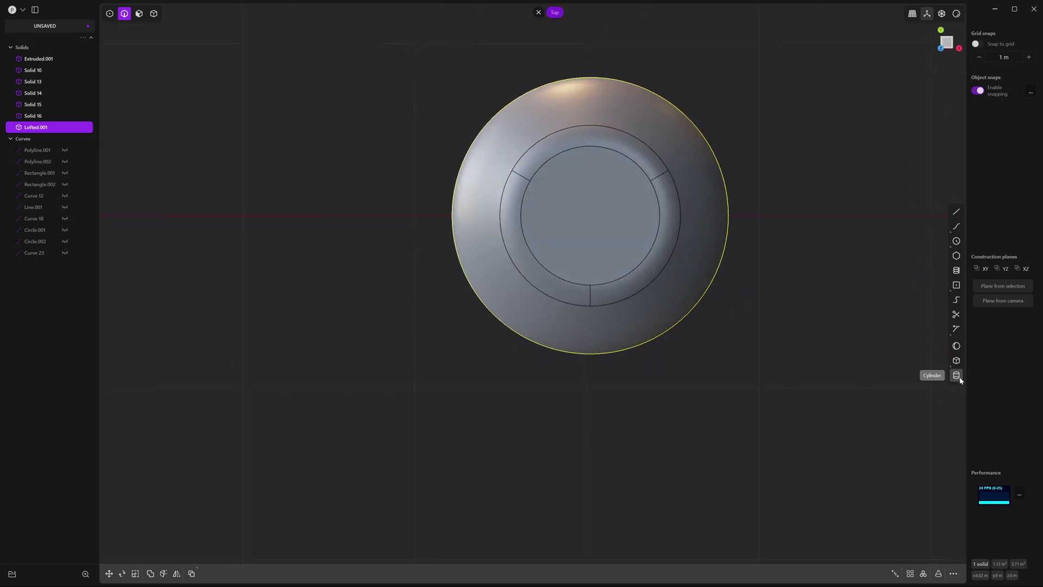
# Draw a small cylinder centred on the top face of the lofted solid.
pyautogui.click(956, 375)
pyautogui.scroll(5, 811, 400)
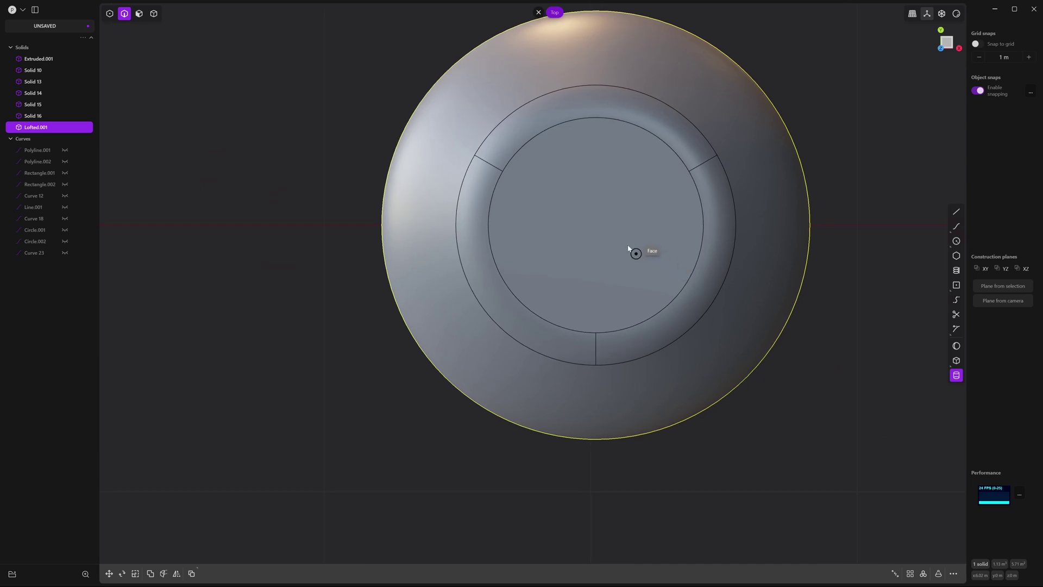
pyautogui.hotkey('alt', 'Tab')
pyautogui.hotkey('alt', 'Tab')
pyautogui.keyDown('shift'); pyautogui.moveTo(601, 228); pyautogui.dragTo(566, 268, button='middle'); pyautogui.keyUp('shift')
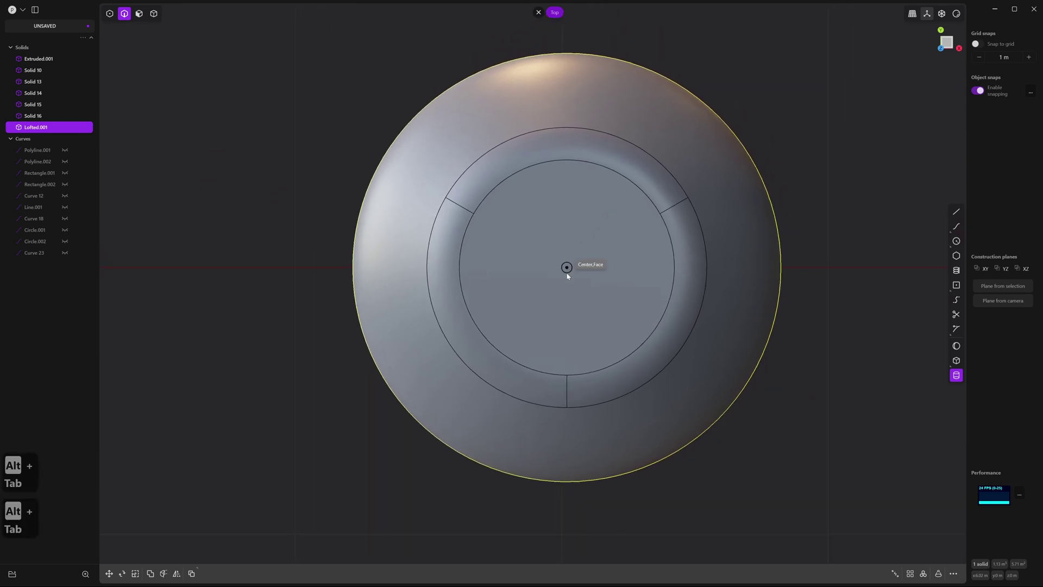
pyautogui.click(566, 269)
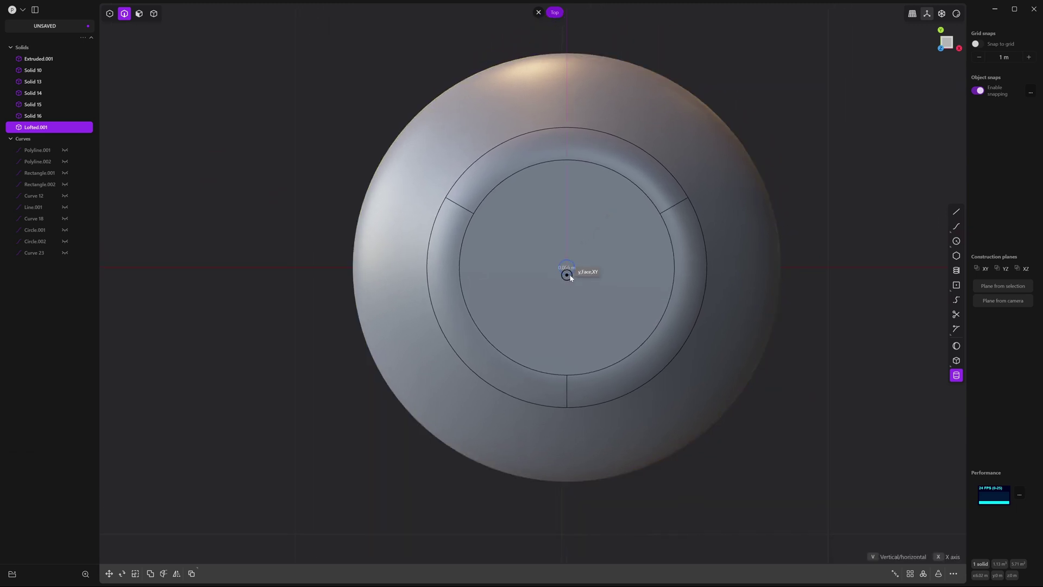
pyautogui.click(570, 278)
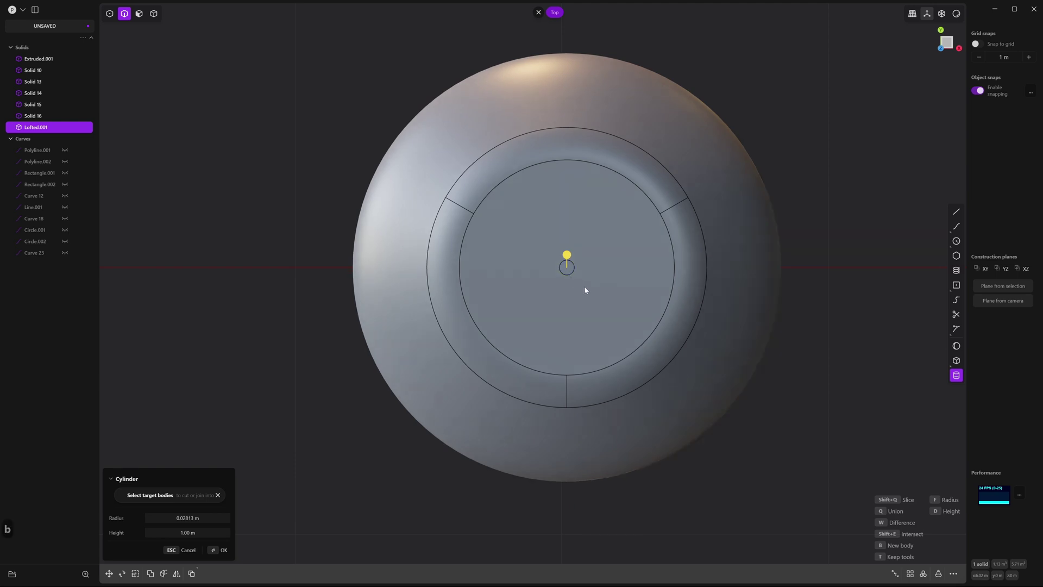
# Shift the cylinder slightly off-centre along Y and scale it down to 0.51.
pyautogui.press('g')
pyautogui.moveTo(567, 233); pyautogui.dragTo(570, 219)
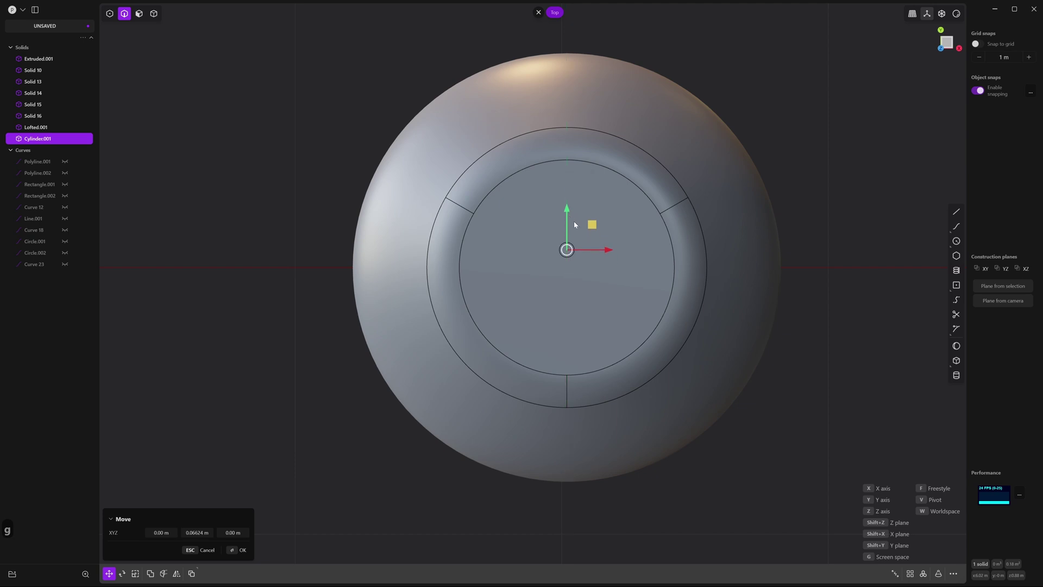
pyautogui.click(574, 221)
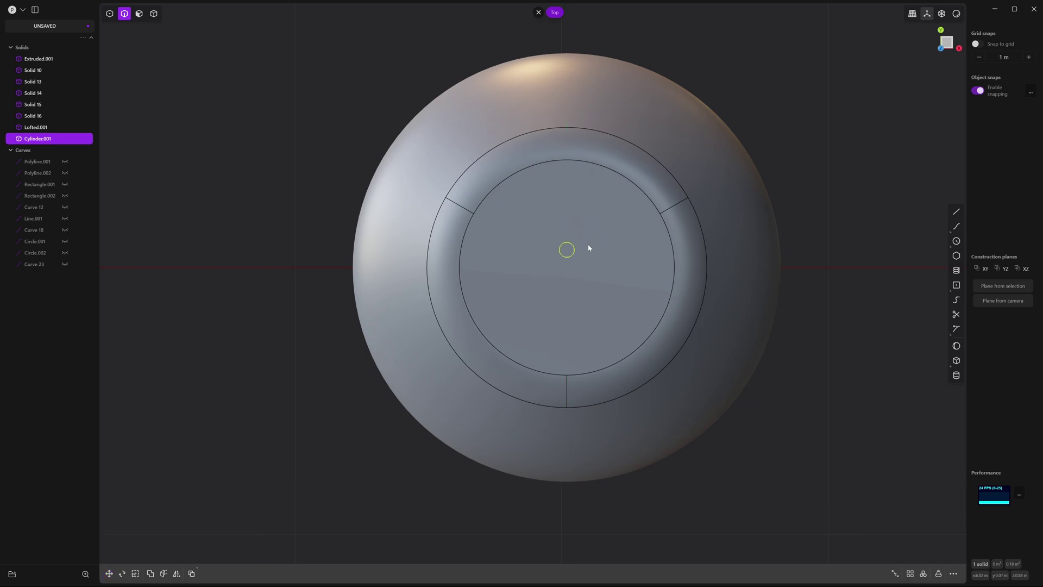
pyautogui.press('s')
pyautogui.press('s')
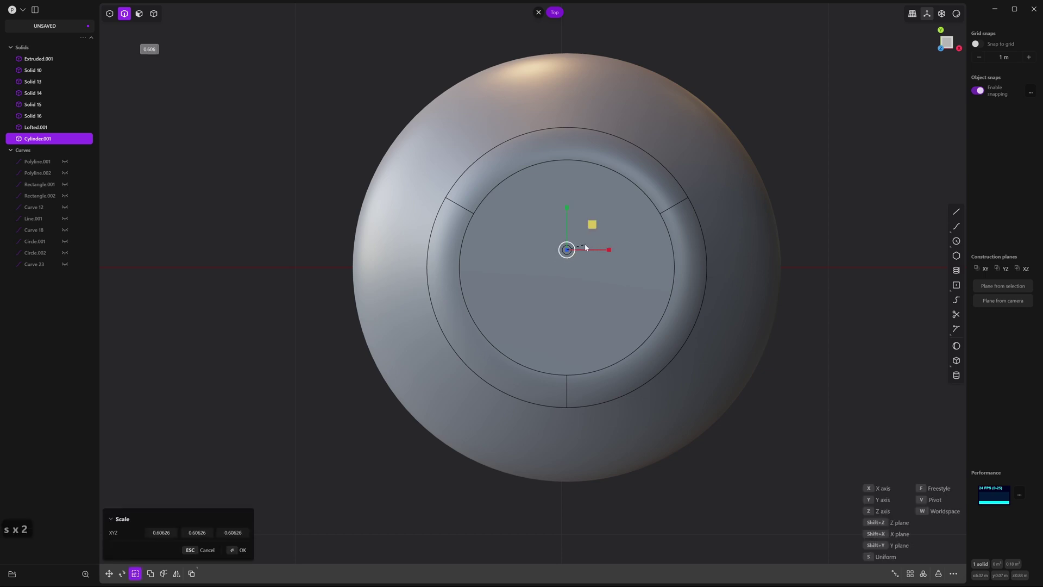
pyautogui.click(584, 249)
# Lower the cylinder along Z into the solid and switch to Top view for arraying.
pyautogui.moveTo(571, 285); pyautogui.dragTo(601, 227, button='middle')
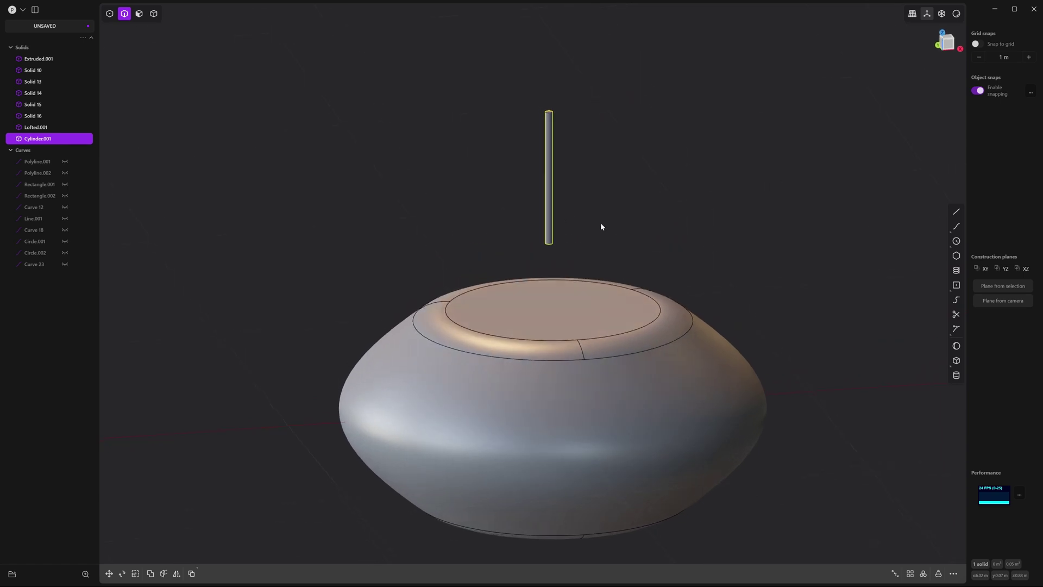
pyautogui.press('g')
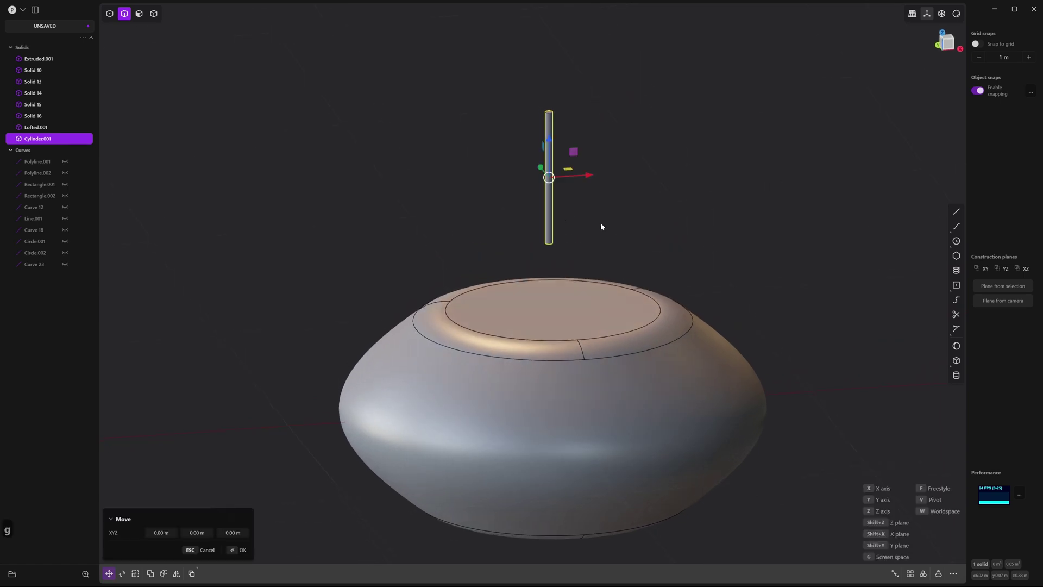
pyautogui.moveTo(549, 141); pyautogui.dragTo(547, 248)
pyautogui.press('Return')
pyautogui.moveTo(653, 207); pyautogui.dragTo(738, 167, button='middle')
pyautogui.click(948, 44)
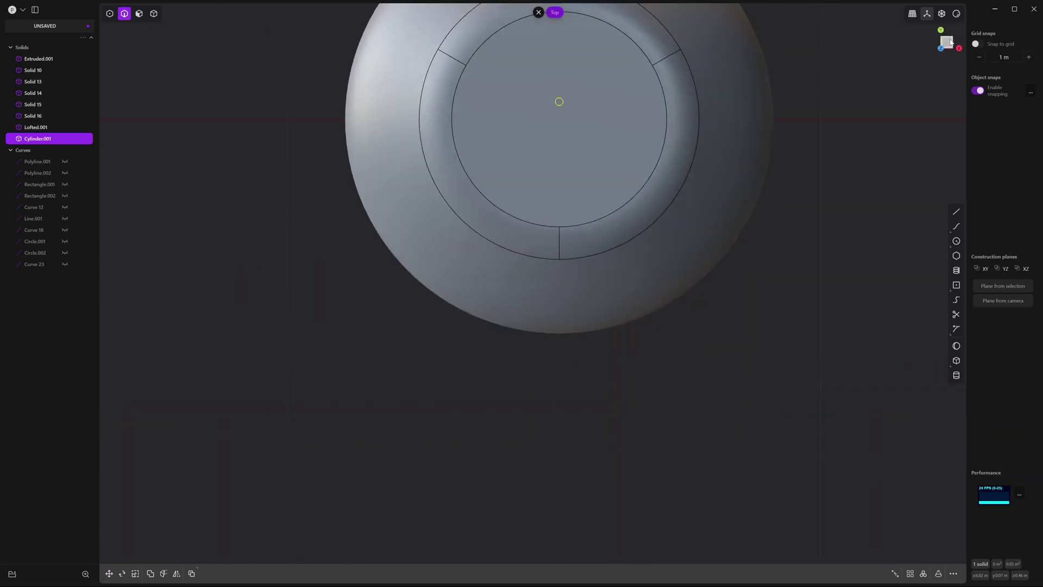
pyautogui.click(910, 574)
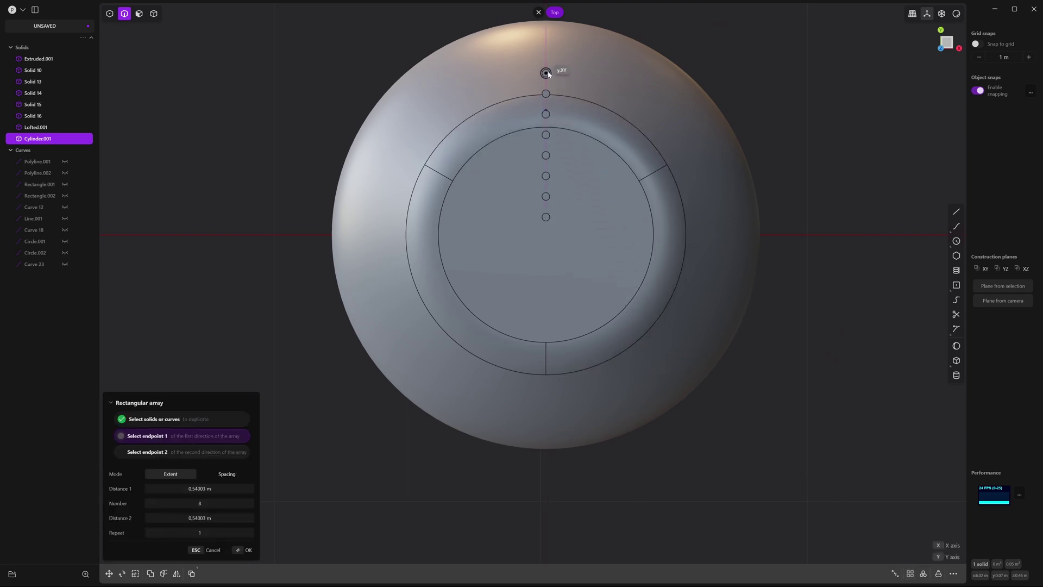
# Rectangular-array the cylinder into a row of 10 reaching toward the outer edge.
pyautogui.click(546, 71)
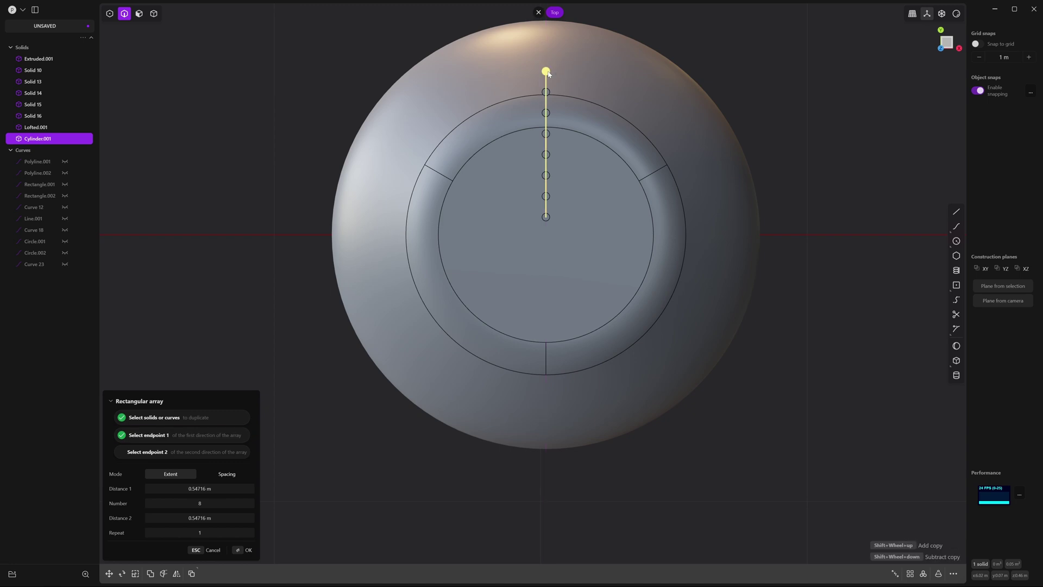
pyautogui.click(170, 474)
pyautogui.moveTo(199, 503); pyautogui.dragTo(218, 503)
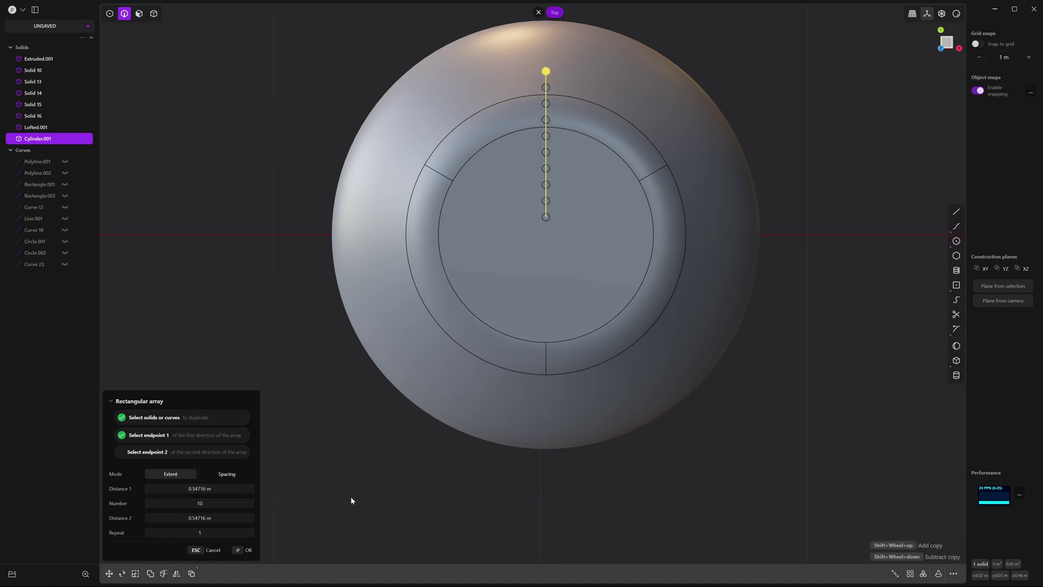
pyautogui.press('Return')
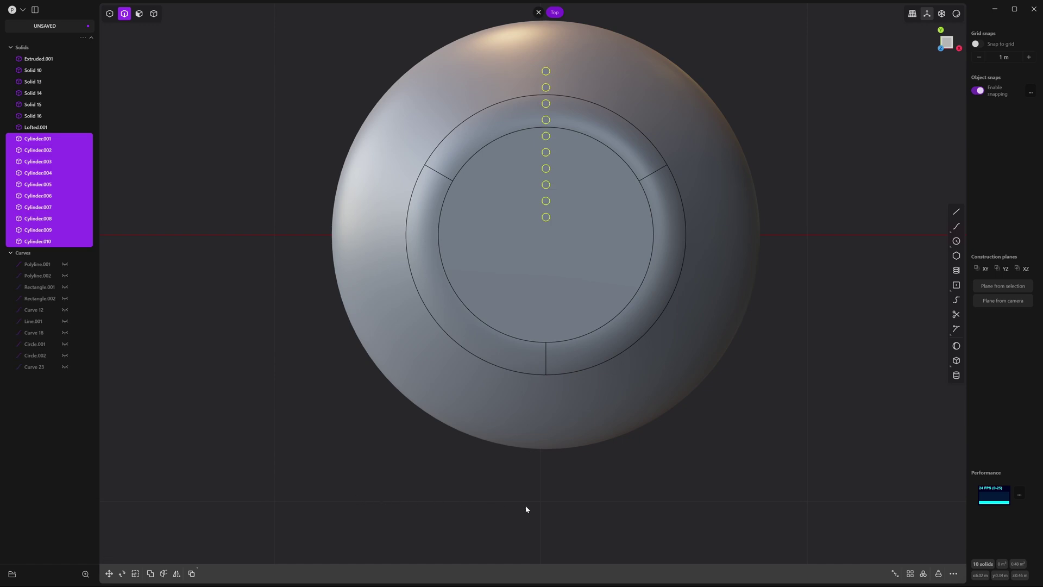
# Radial-array the cylinder row 18 times around the face centre.
pyautogui.click(926, 572)
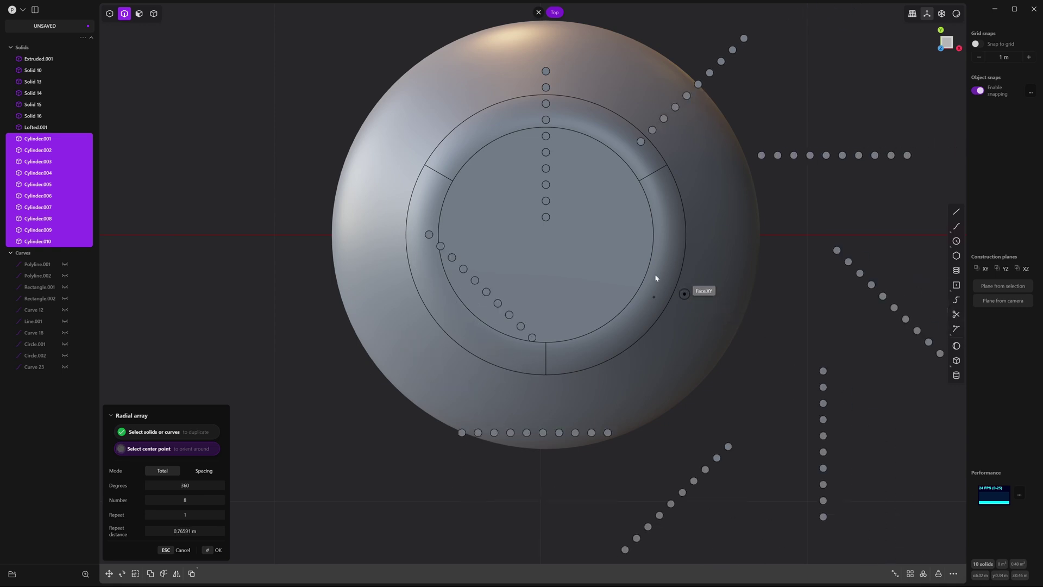
pyautogui.click(546, 217)
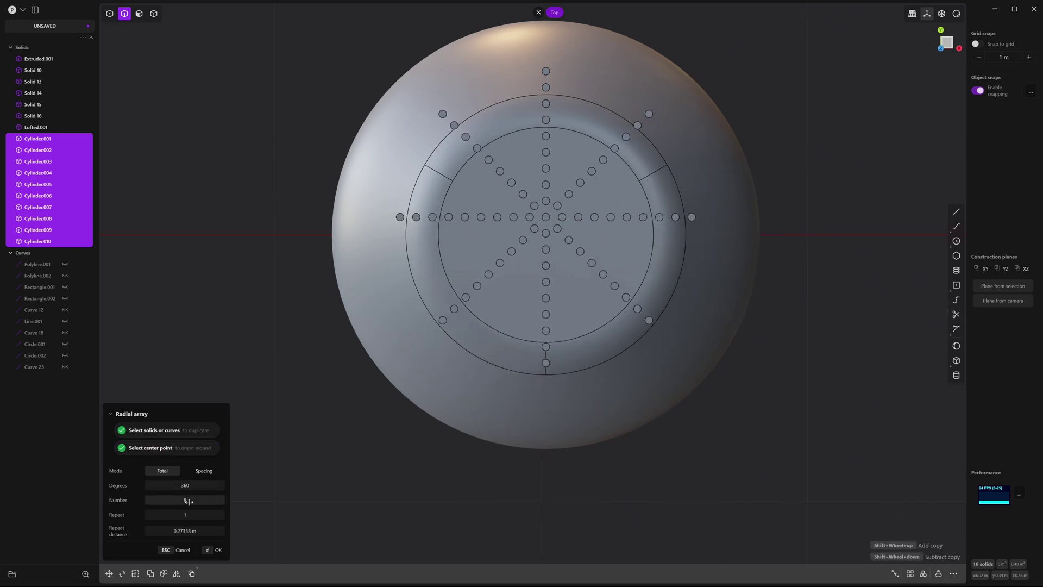
pyautogui.moveTo(192, 500); pyautogui.dragTo(239, 500)
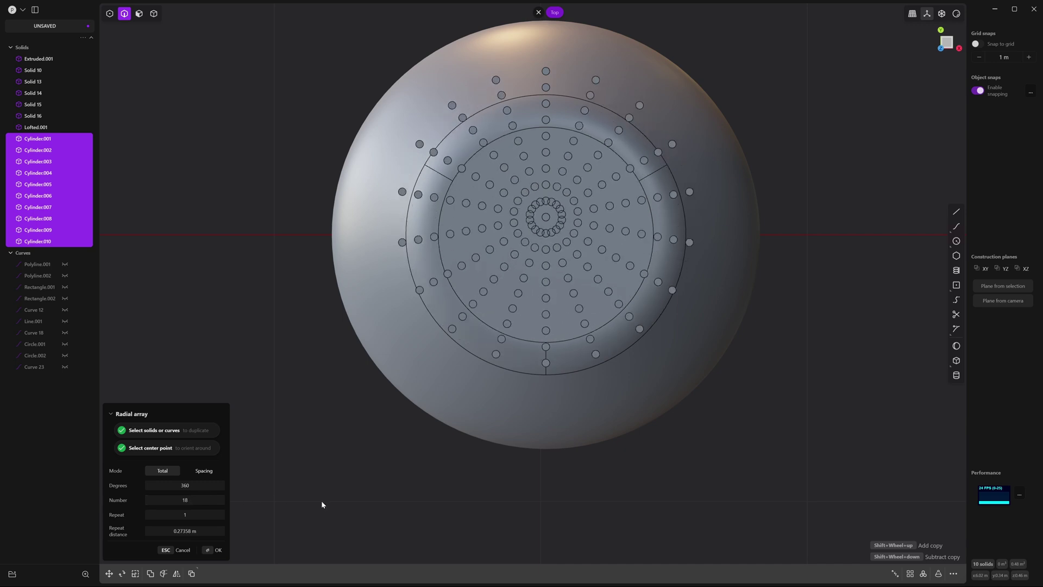
pyautogui.press('Return')
pyautogui.scroll(5, 487, 333)
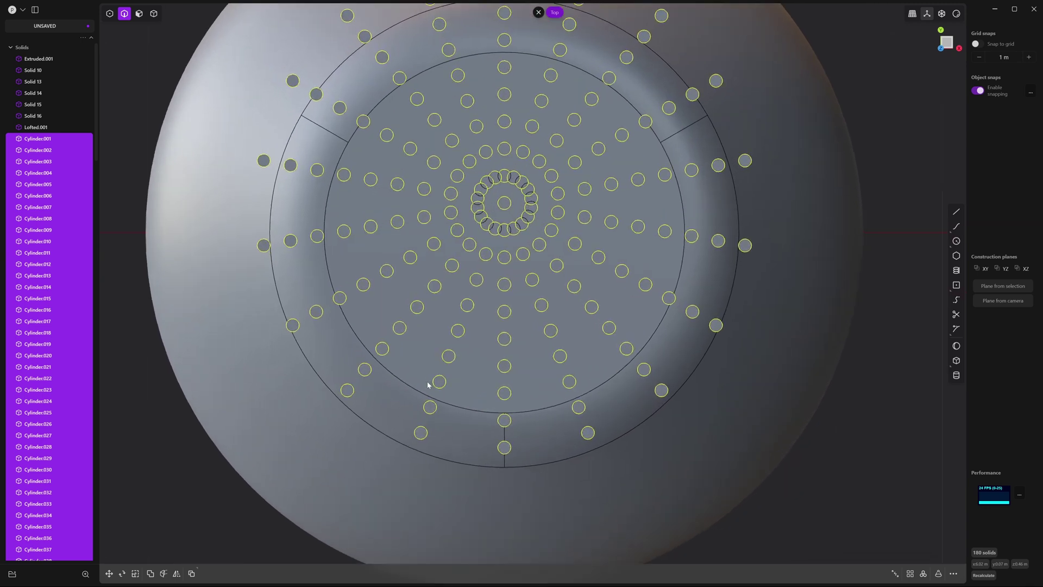
# Isolate the cylinders and delete the overlapping stack at the centre.
pyautogui.press('/')
pyautogui.scroll(10, 448, 324)
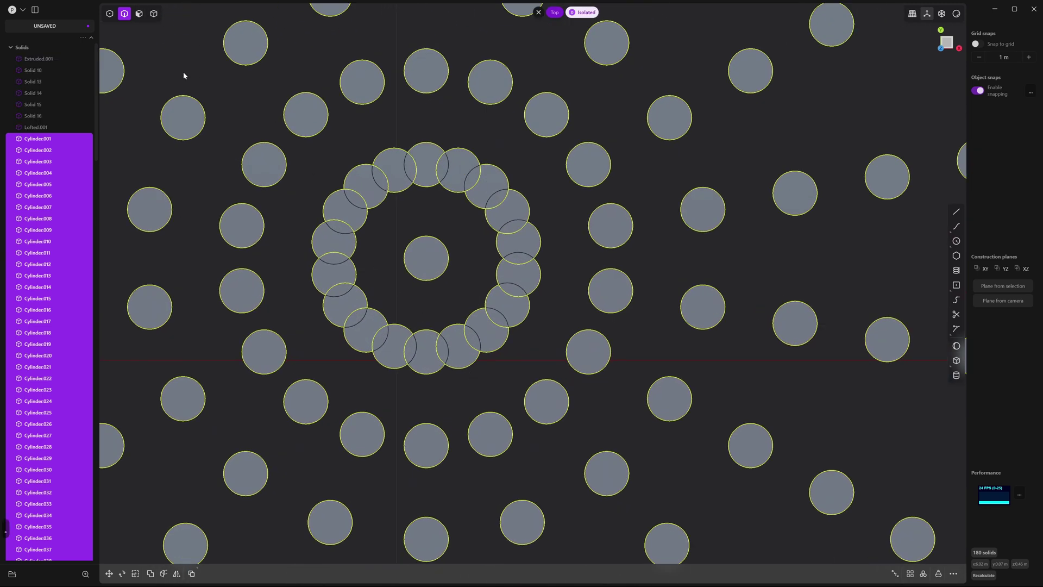
pyautogui.press('4')
pyautogui.click(427, 258)
pyautogui.press('x')
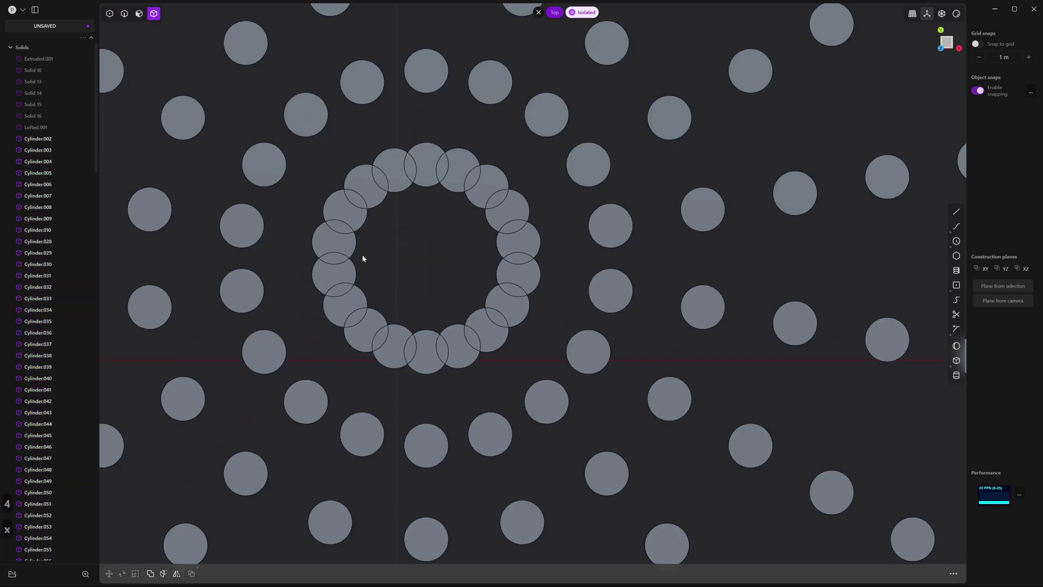
# Delete every other cylinder of the crowded innermost ring, nine in total.
pyautogui.click(326, 242)
pyautogui.keyDown('shift'); pyautogui.click(363, 190); pyautogui.keyUp('shift')
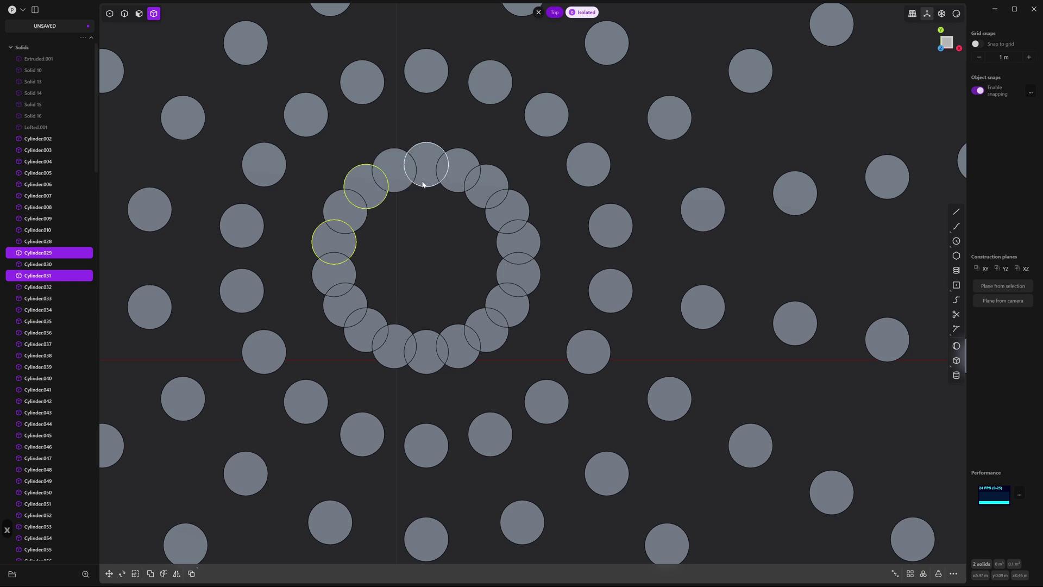
pyautogui.keyDown('shift'); pyautogui.click(426, 159); pyautogui.keyUp('shift')
pyautogui.keyDown('shift'); pyautogui.click(478, 198); pyautogui.keyUp('shift')
pyautogui.keyDown('shift'); pyautogui.click(508, 240); pyautogui.keyUp('shift')
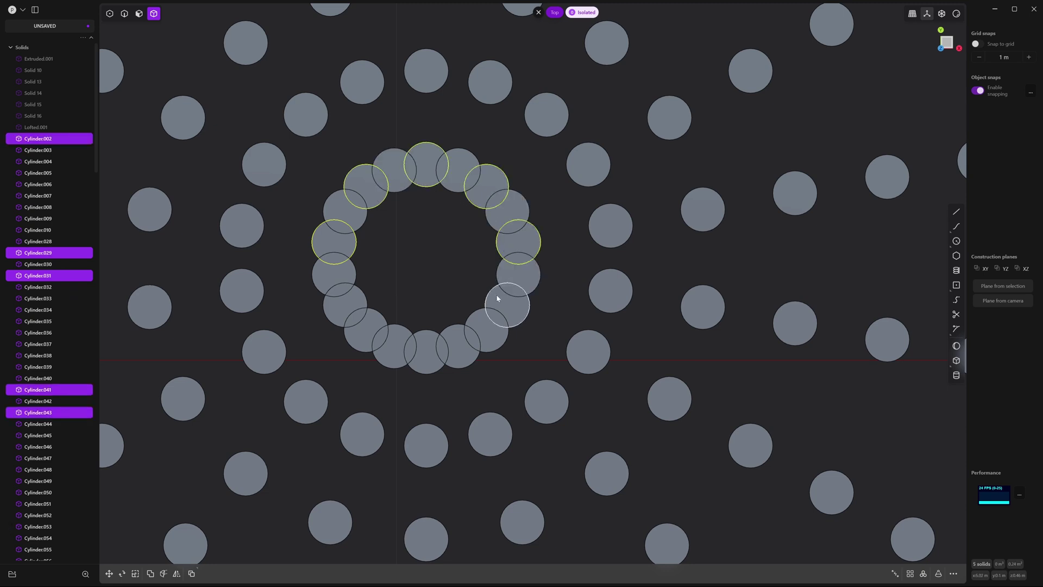
pyautogui.keyDown('shift'); pyautogui.click(497, 298); pyautogui.keyUp('shift')
pyautogui.keyDown('shift'); pyautogui.click(449, 332); pyautogui.keyUp('shift')
pyautogui.keyDown('shift'); pyautogui.click(399, 338); pyautogui.keyUp('shift')
pyautogui.keyDown('shift'); pyautogui.click(359, 303); pyautogui.keyUp('shift')
pyautogui.press('x')
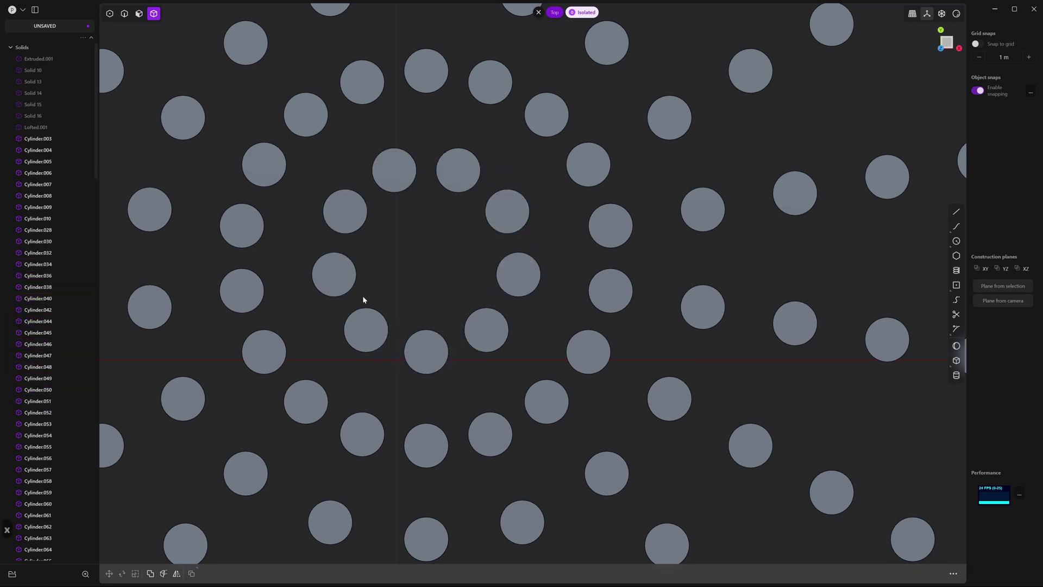
pyautogui.scroll(-10, 469, 292)
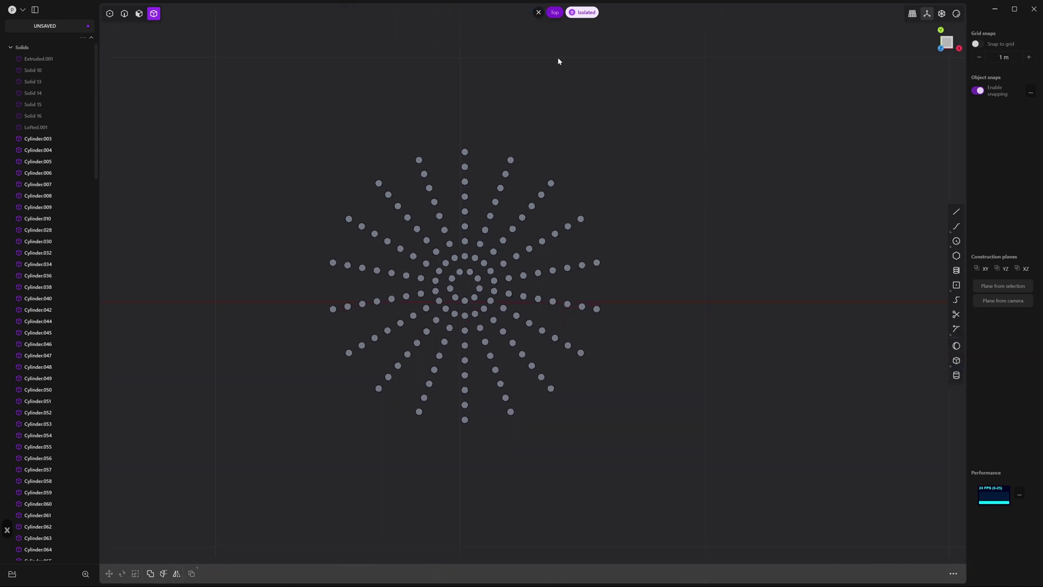
# Exit isolation, select all the cylinders and sink them down into the body.
pyautogui.click(578, 14)
pyautogui.moveTo(728, 255); pyautogui.dragTo(709, 147, button='middle')
pyautogui.keyDown('shift'); pyautogui.moveTo(683, 275); pyautogui.dragTo(731, 113, button='middle'); pyautogui.keyUp('shift')
pyautogui.moveTo(796, 84); pyautogui.dragTo(370, 236)
pyautogui.moveTo(371, 236); pyautogui.dragTo(885, 70, button='middle')
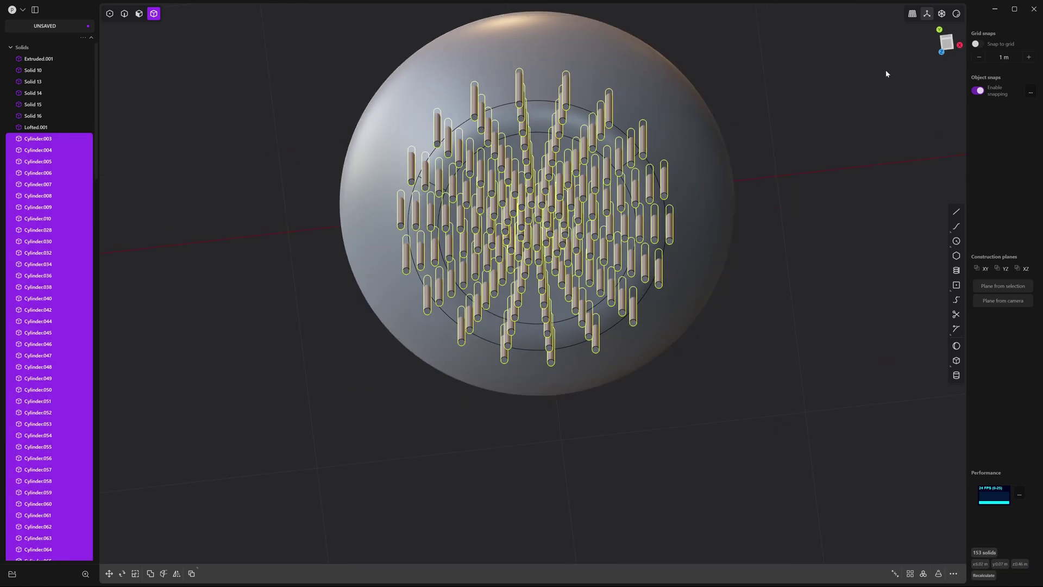
pyautogui.click(950, 47)
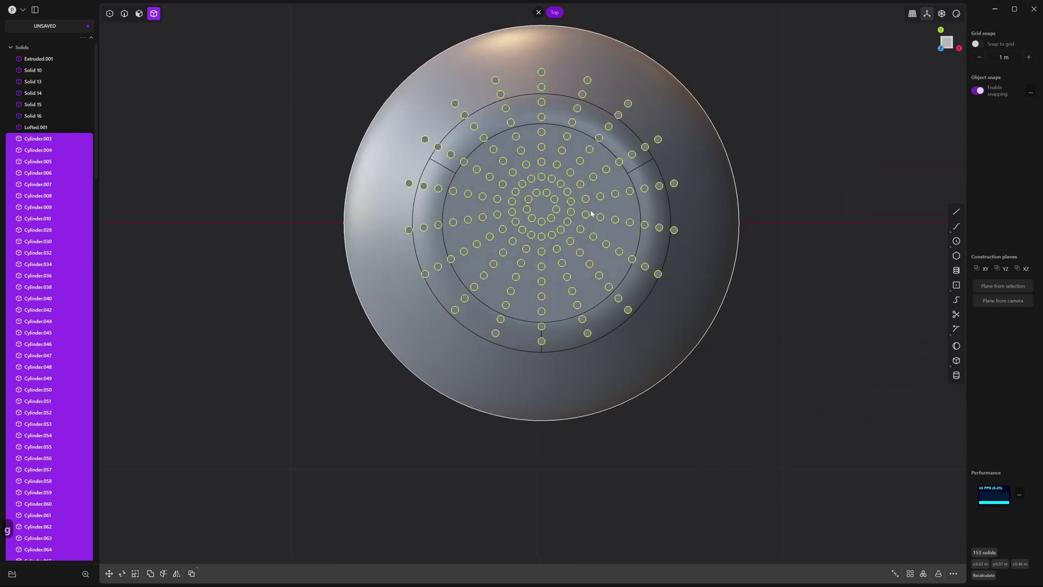
pyautogui.press('g')
pyautogui.press('g')
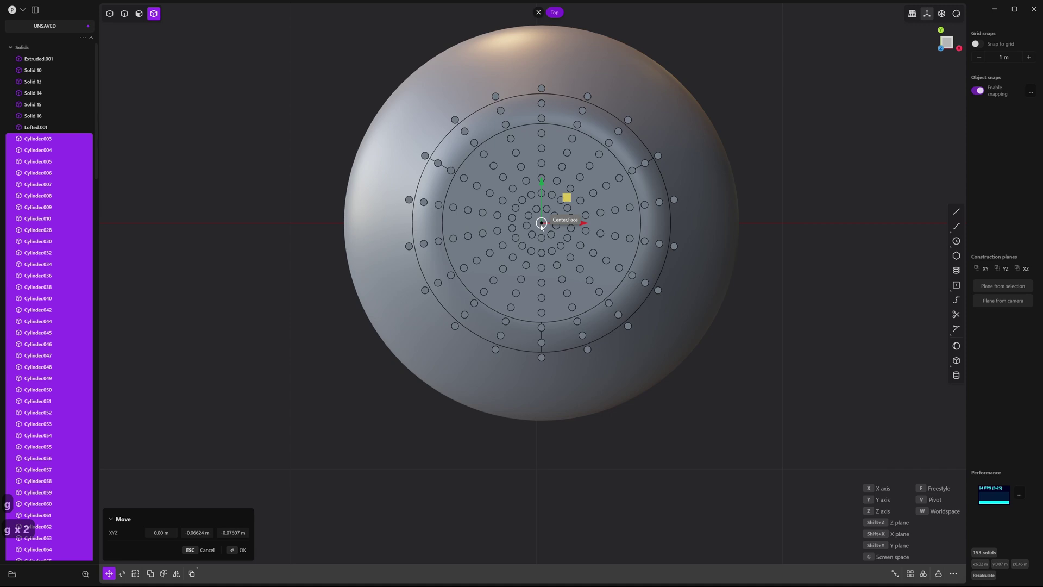
pyautogui.click(778, 225)
# Subtract the cylinders from Lofted.001 with a Boolean Difference, leaving a radial hole pattern.
pyautogui.moveTo(752, 302); pyautogui.dragTo(744, 272, button='middle')
pyautogui.click(744, 271)
pyautogui.click(701, 357)
pyautogui.press('KP_1')
pyautogui.moveTo(804, 222); pyautogui.dragTo(306, 311)
pyautogui.press('q')
pyautogui.moveTo(499, 184); pyautogui.dragTo(566, 238, button='middle')
pyautogui.press('Return')
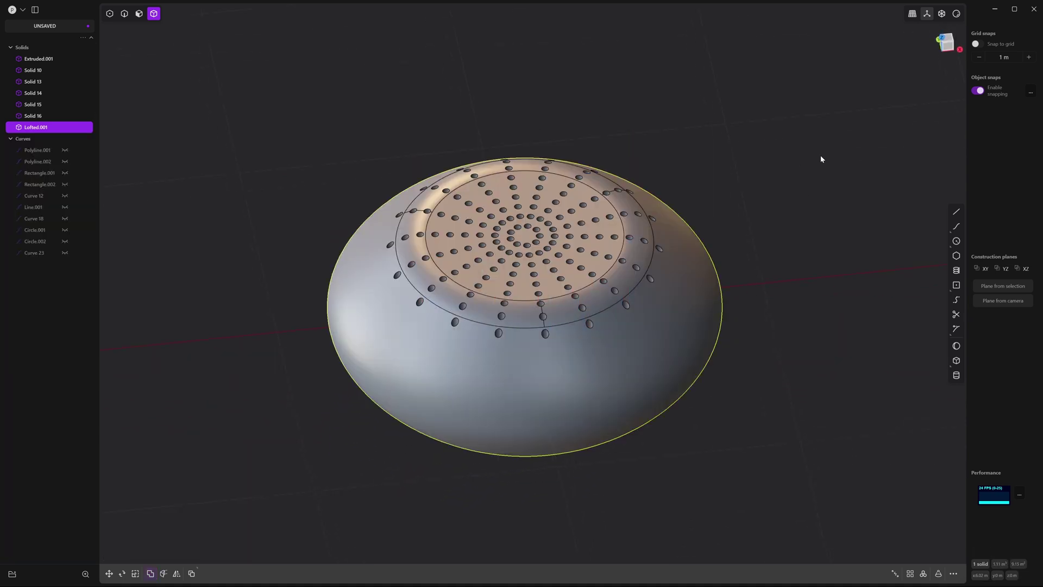
# Rotate the grille dome 90° and slide it into the tube's end opening.
pyautogui.scroll(-5, 779, 224)
pyautogui.moveTo(801, 239); pyautogui.dragTo(725, 256, button='middle')
pyautogui.scroll(3, 707, 250)
pyautogui.press('r')
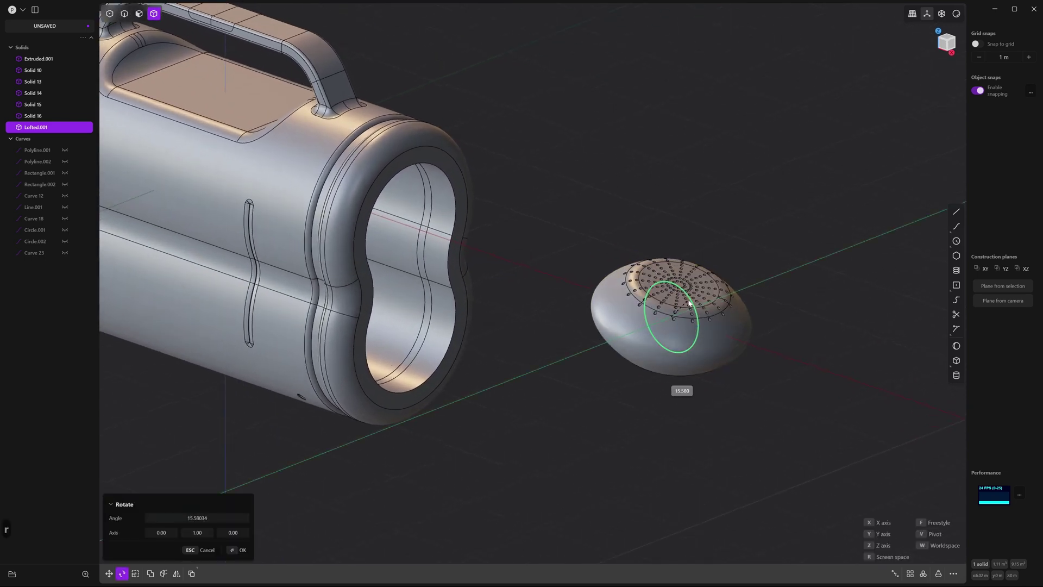
pyautogui.write('90')
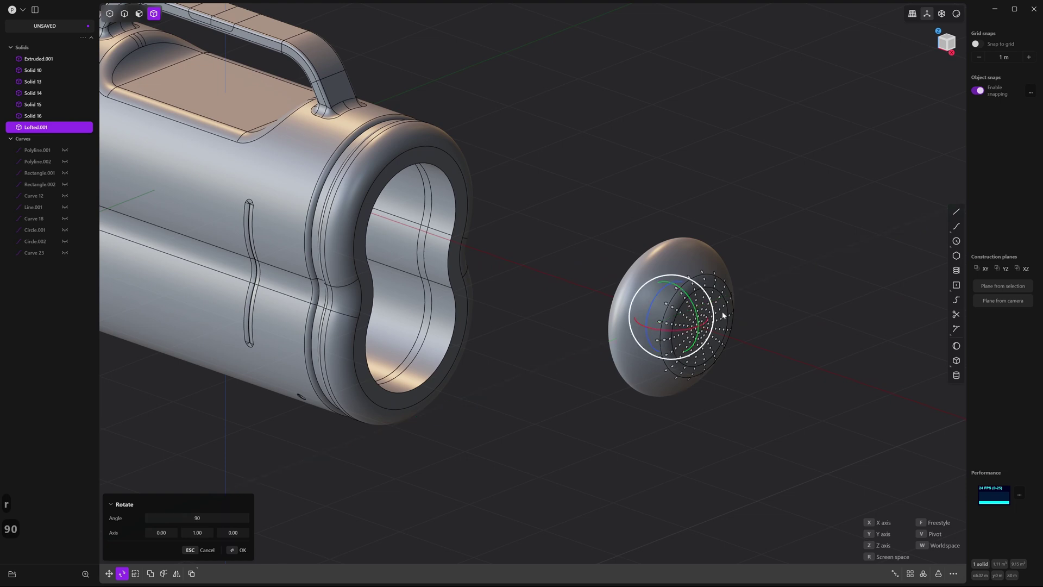
pyautogui.write('g')
pyautogui.moveTo(708, 330); pyautogui.dragTo(398, 251)
pyautogui.moveTo(398, 251); pyautogui.dragTo(499, 271, button='right')
pyautogui.moveTo(499, 271); pyautogui.dragTo(486, 265, button='middle')
pyautogui.scroll(5, 486, 266)
pyautogui.moveTo(525, 291); pyautogui.dragTo(538, 295, button='right')
pyautogui.moveTo(538, 295); pyautogui.dragTo(513, 264, button='middle')
# Shrink the dome slightly and drag a duplicate down into the lower barrel opening.
pyautogui.press('2')
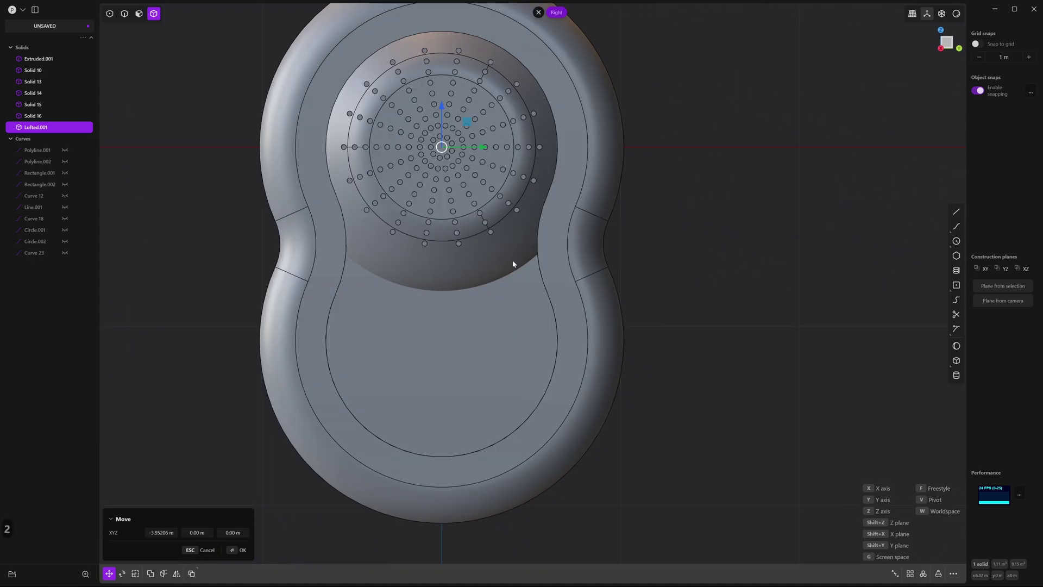
pyautogui.press('s')
pyautogui.press('s')
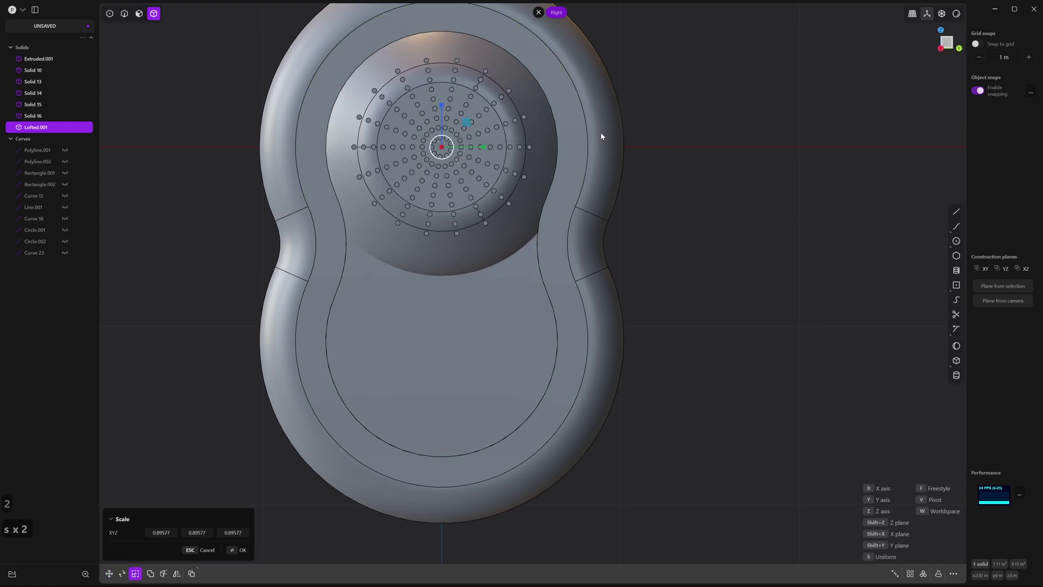
pyautogui.click(601, 132)
pyautogui.keyDown('shift'); pyautogui.moveTo(599, 163); pyautogui.dragTo(682, 173, button='middle'); pyautogui.keyUp('shift')
pyautogui.press('d')
pyautogui.moveTo(537, 102); pyautogui.dragTo(535, 338)
# Boolean-union the two grille domes into a single solid.
pyautogui.rightClick(749, 263)
pyautogui.moveTo(749, 264); pyautogui.dragTo(668, 260, button='middle')
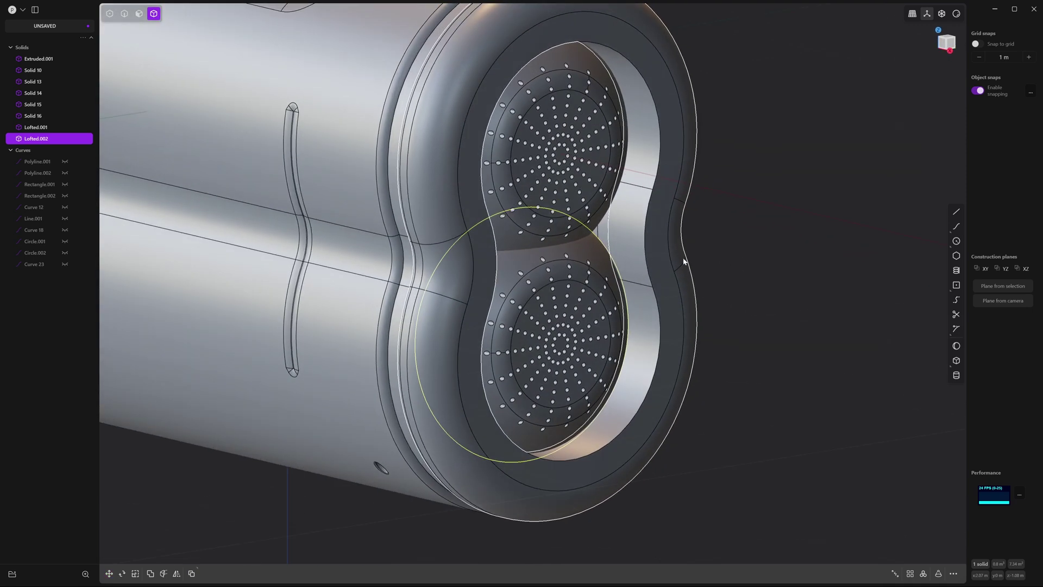
pyautogui.keyDown('shift'); pyautogui.click(562, 107); pyautogui.keyUp('shift')
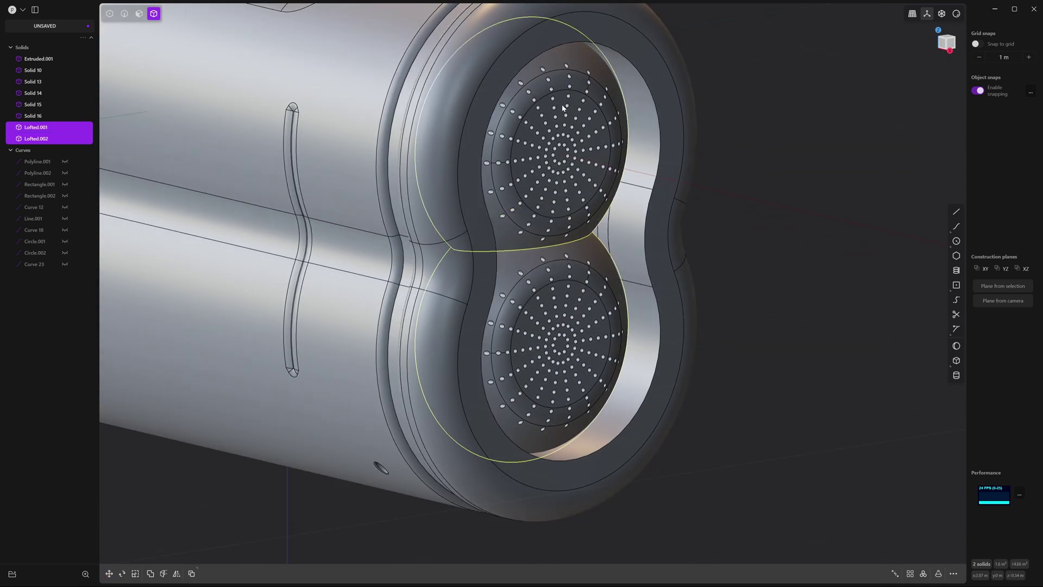
pyautogui.press('q')
pyautogui.click(558, 101)
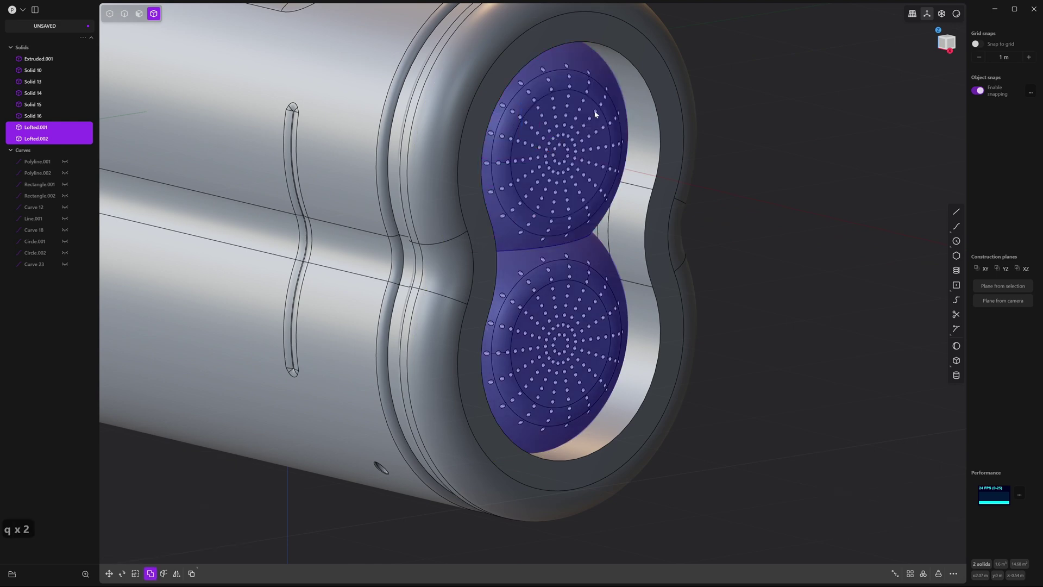
pyautogui.click(747, 164)
# Fillet the waist edge where the two domes meet at about 0.18 m.
pyautogui.scroll(10, 641, 229)
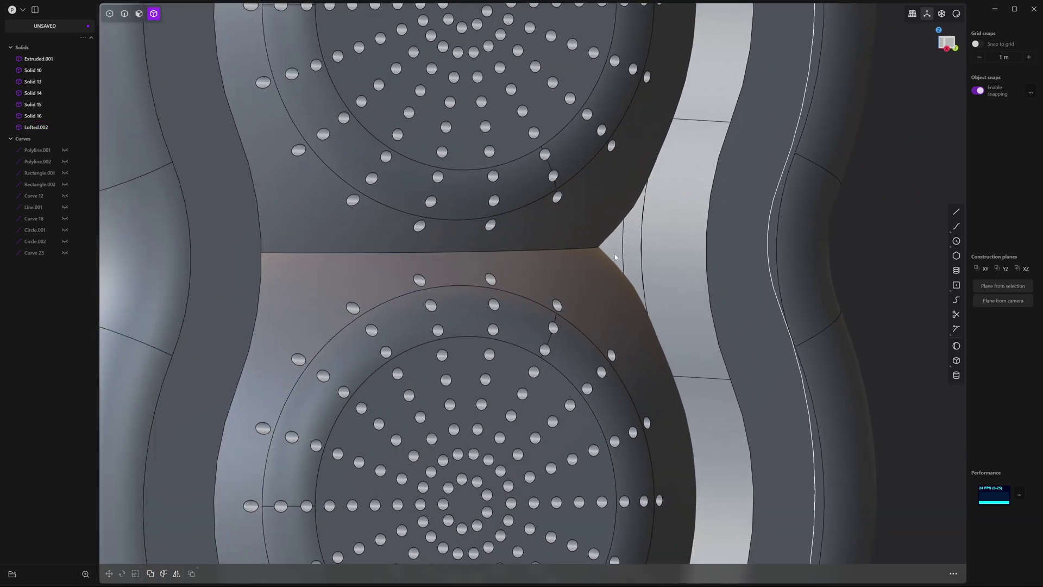
pyautogui.press('2')
pyautogui.keyDown('shift'); pyautogui.moveTo(547, 264); pyautogui.dragTo(665, 267, button='middle'); pyautogui.keyUp('shift')
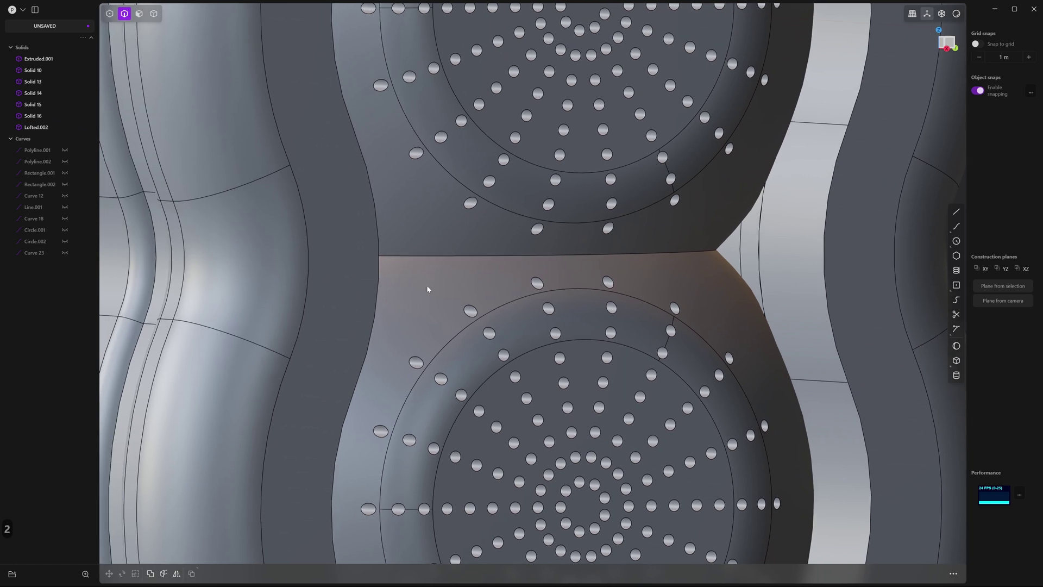
pyautogui.moveTo(427, 286); pyautogui.dragTo(431, 291, button='middle')
pyautogui.click(434, 254)
pyautogui.press('f')
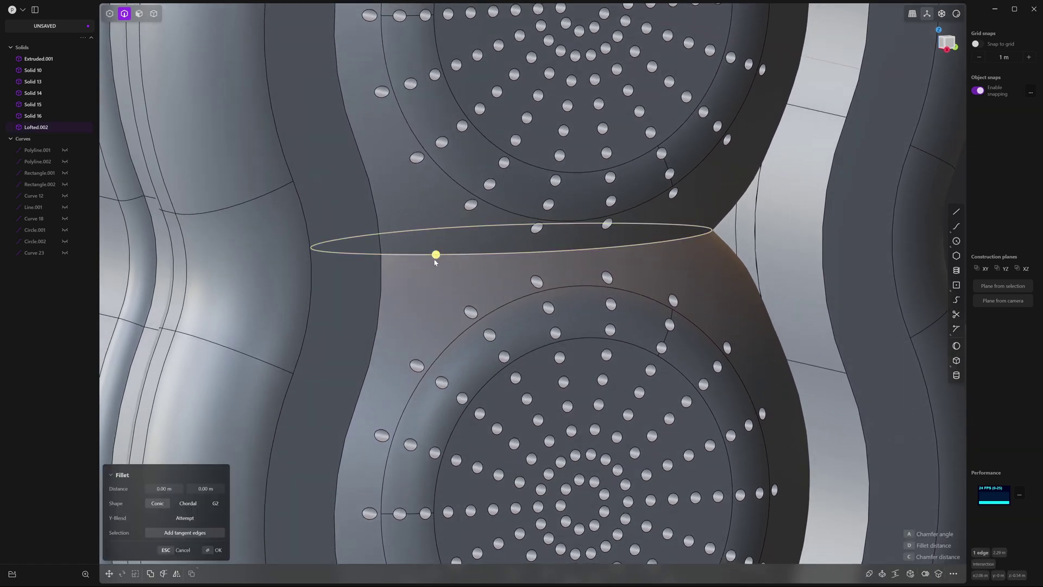
pyautogui.moveTo(436, 255); pyautogui.dragTo(462, 260)
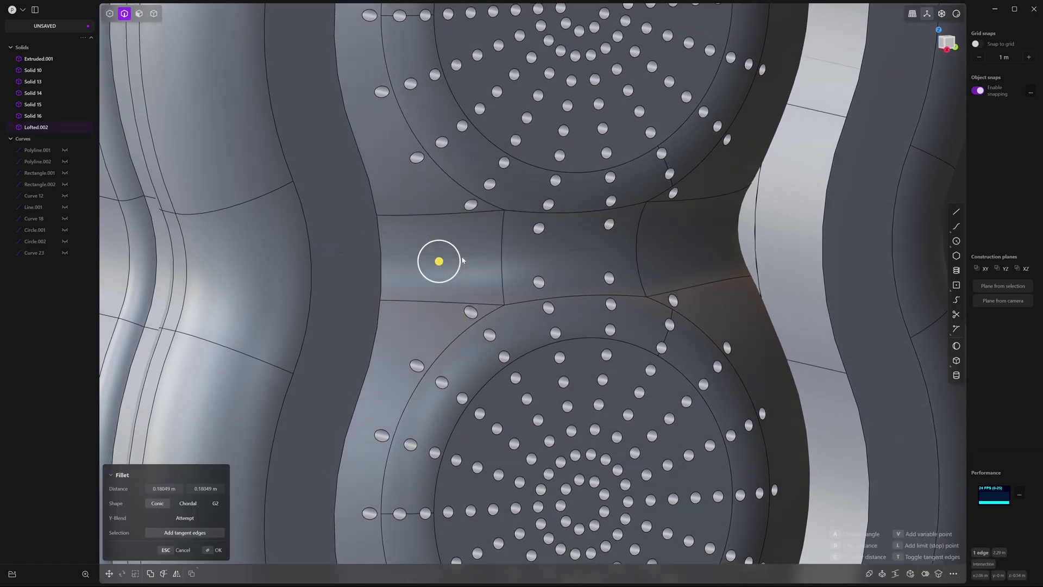
pyautogui.press('Return')
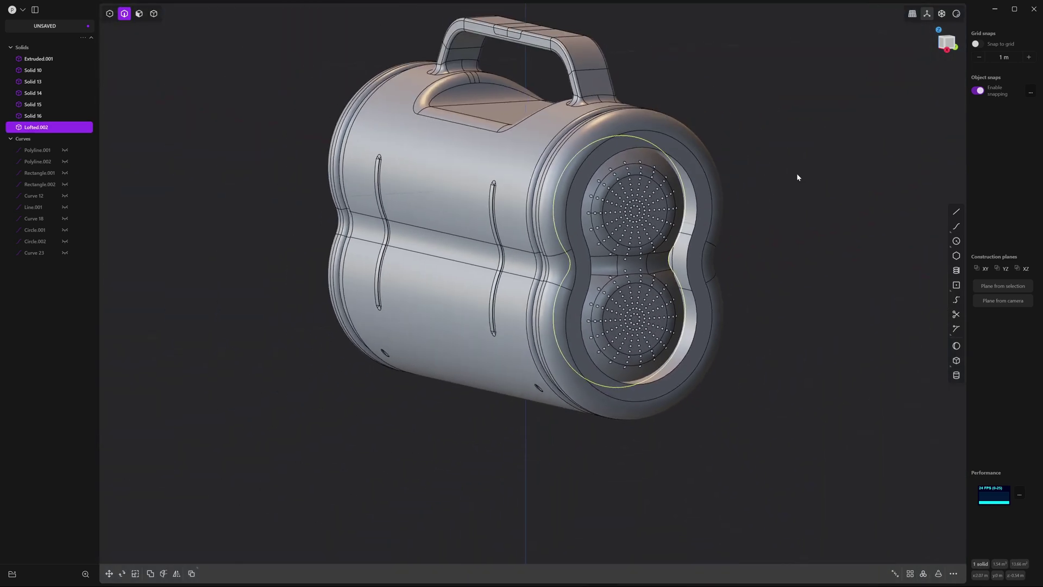
# Mirror the merged grille solid across X to the tube's opposite end.
pyautogui.press('4')
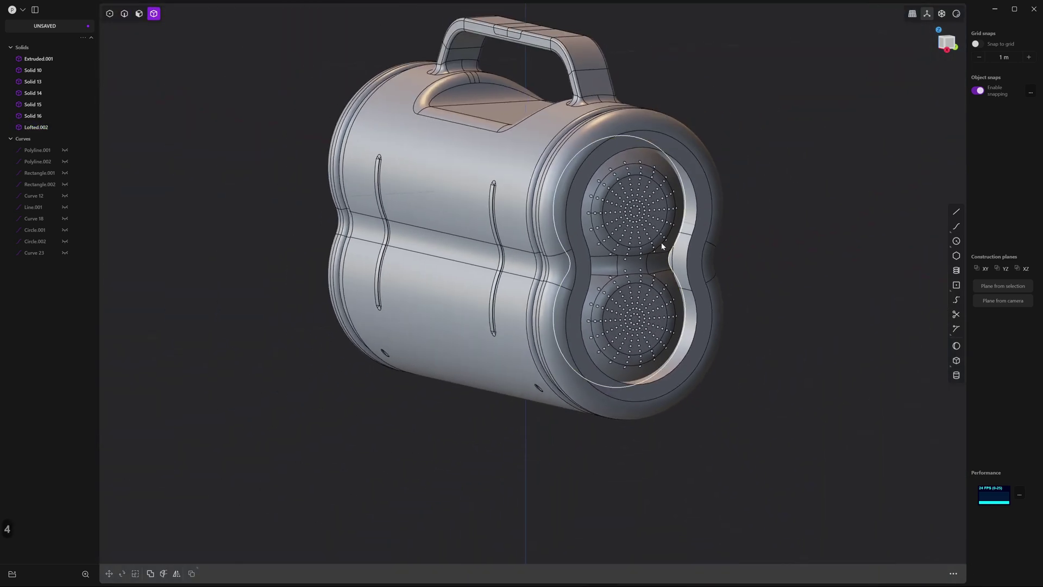
pyautogui.click(669, 248)
pyautogui.moveTo(706, 243); pyautogui.dragTo(791, 254, button='middle')
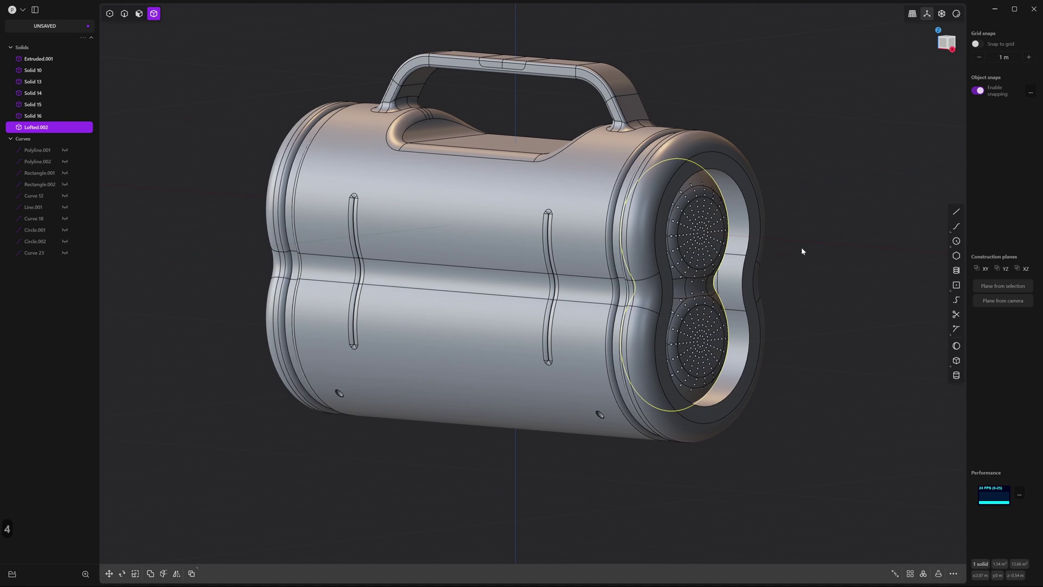
pyautogui.hotkey('alt', 'x')
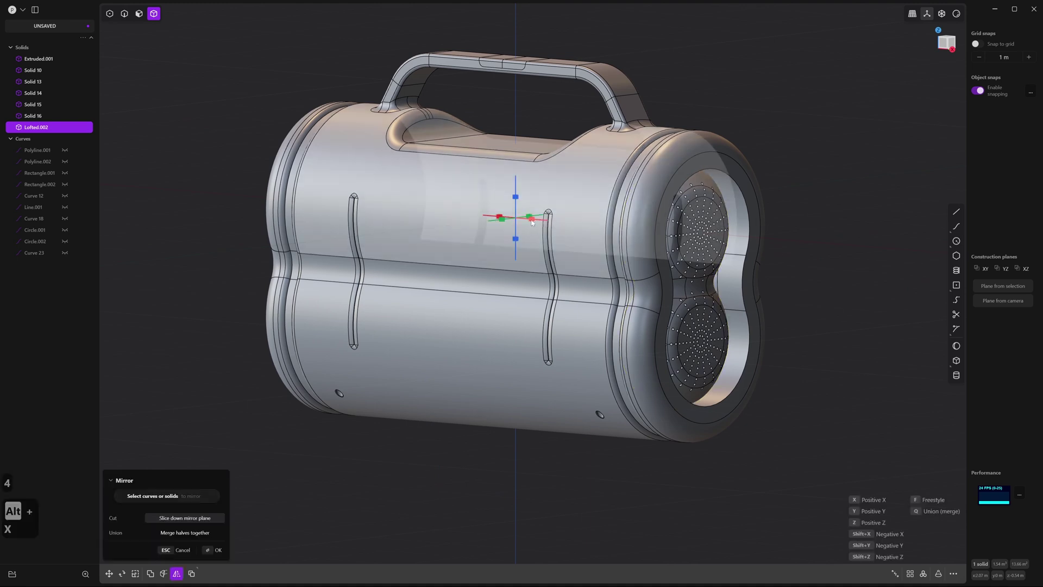
pyautogui.click(531, 221)
pyautogui.rightClick(385, 242)
pyautogui.moveTo(385, 243); pyautogui.dragTo(547, 284, button='middle')
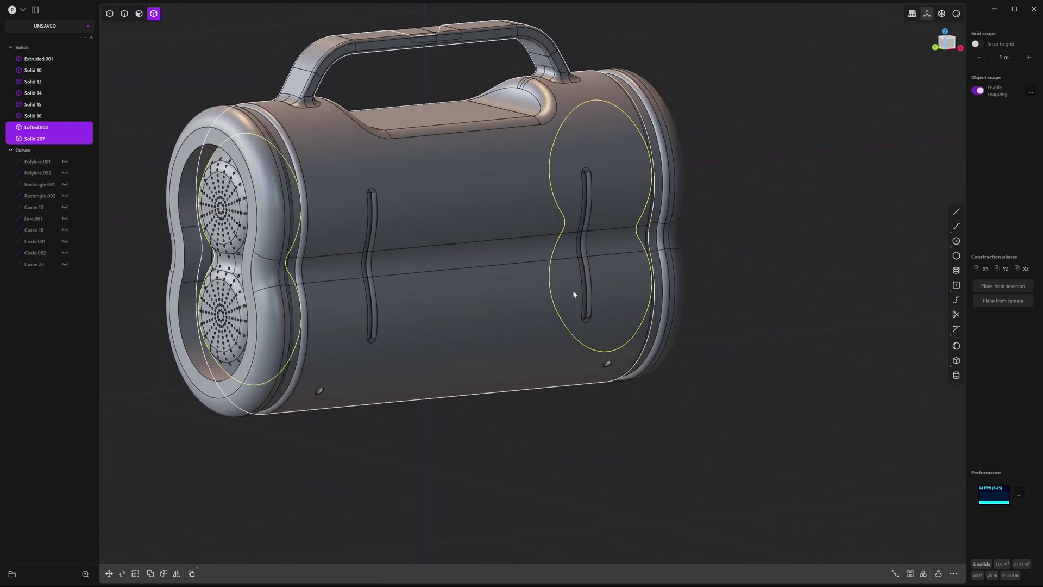
pyautogui.scroll(-3, 757, 270)
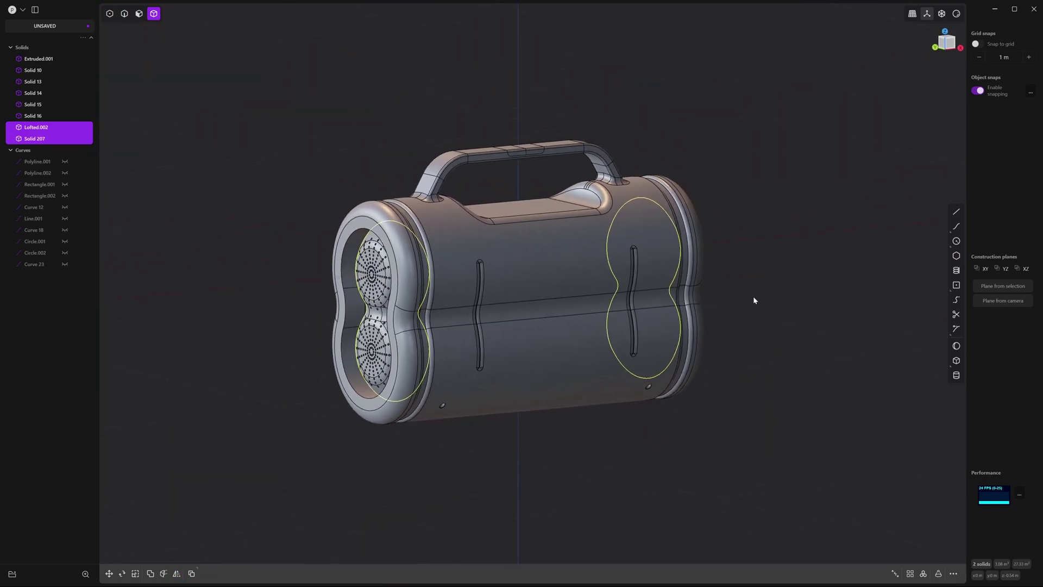
pyautogui.click(754, 298)
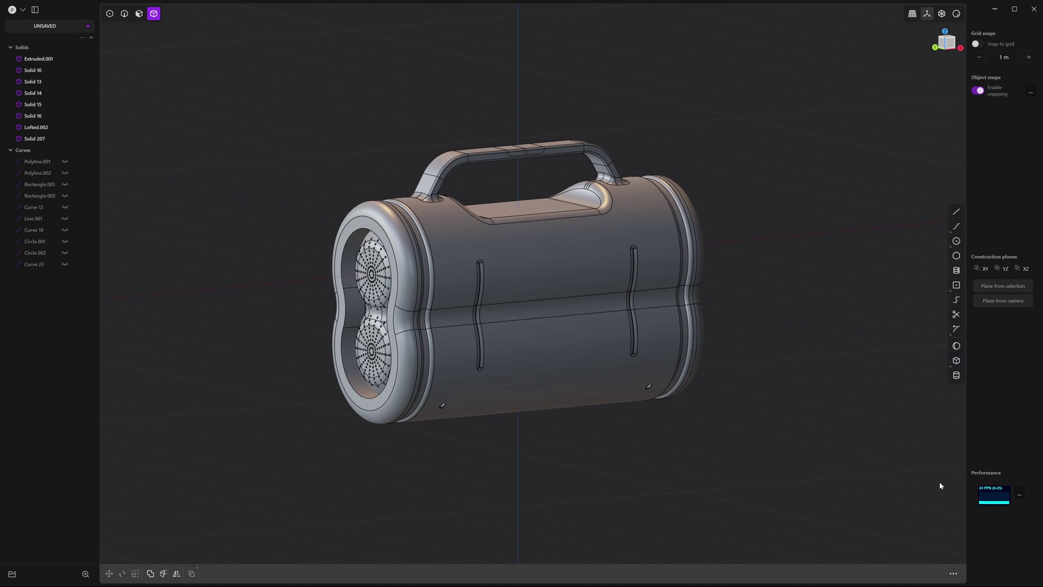
# In Front view, create a text object reading 'X100' as outline curves.
pyautogui.press('1')
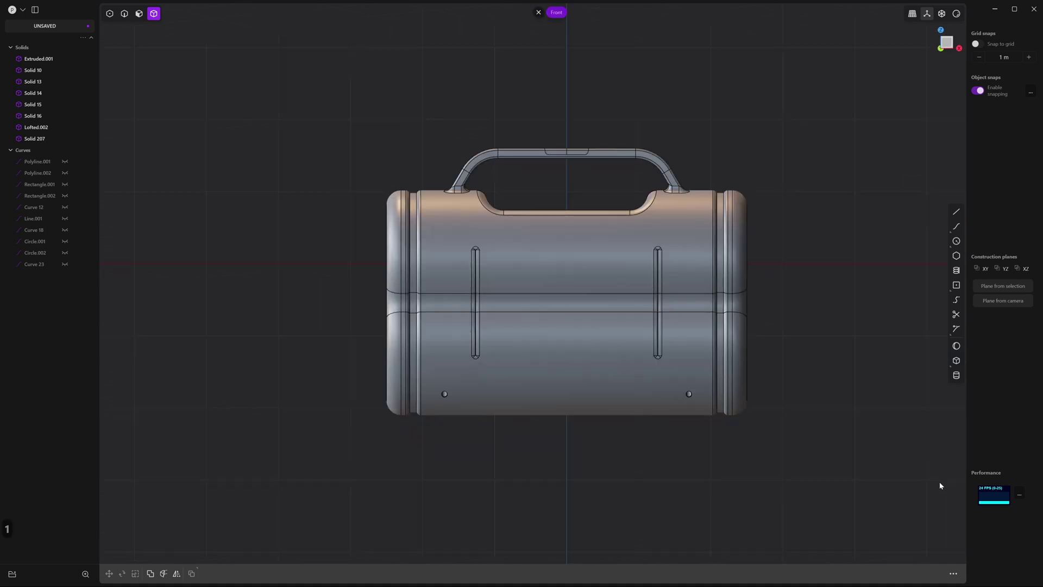
pyautogui.write('ftext')
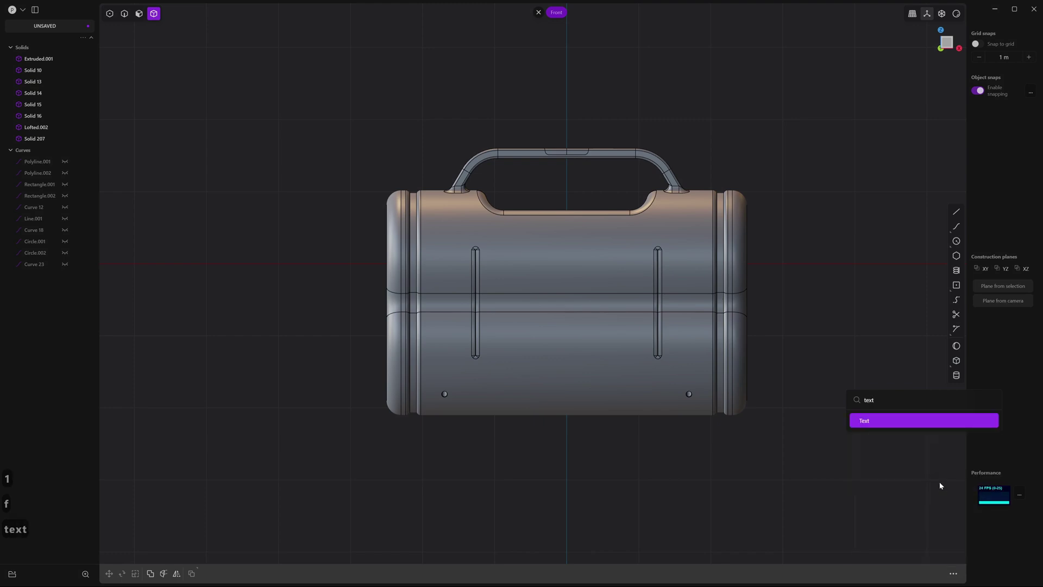
pyautogui.press('Return')
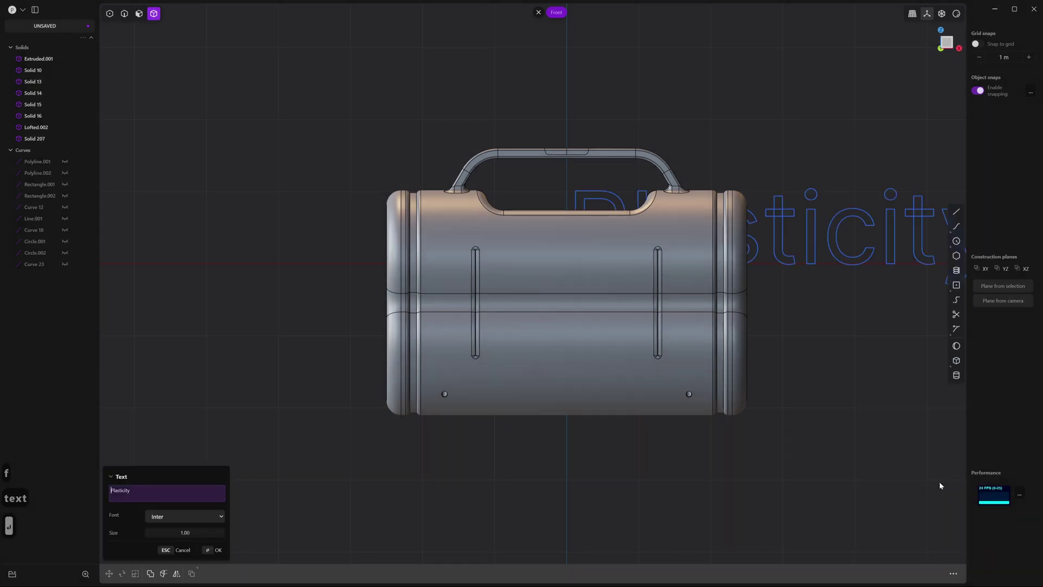
pyautogui.moveTo(866, 402); pyautogui.dragTo(728, 369, button='middle')
pyautogui.scroll(-2, 699, 396)
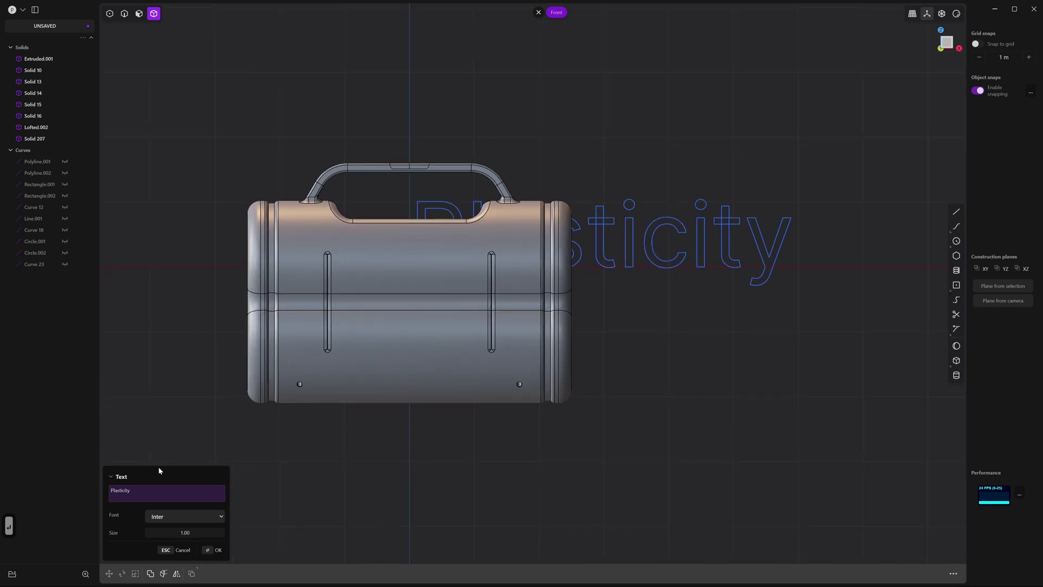
pyautogui.hotkey('ctrl', 'a')
pyautogui.write('X100')
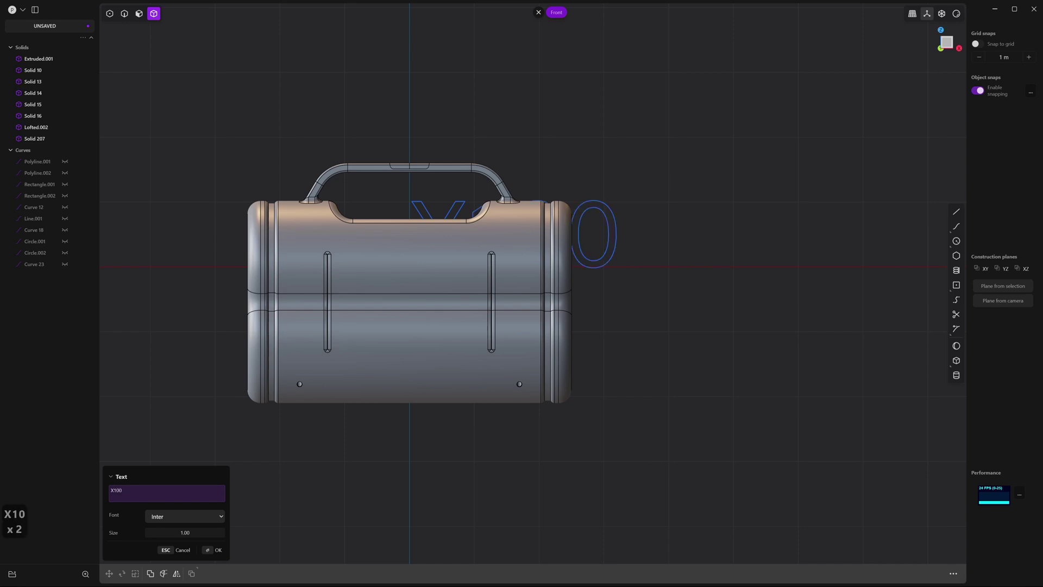
pyautogui.click(219, 551)
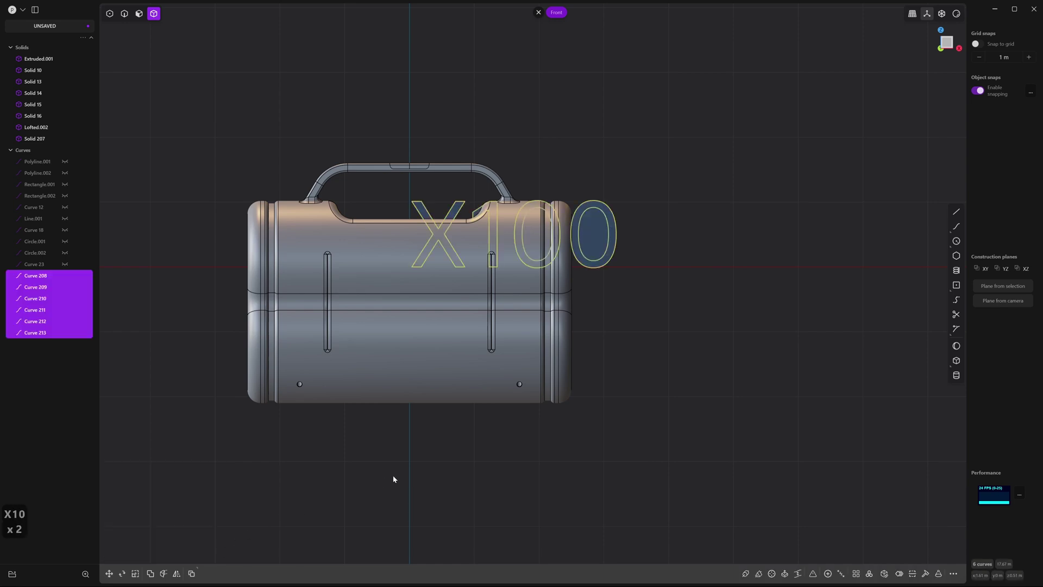
# Raise the X100 text curves to float above the tube.
pyautogui.press('g')
pyautogui.moveTo(514, 196); pyautogui.dragTo(409, 59)
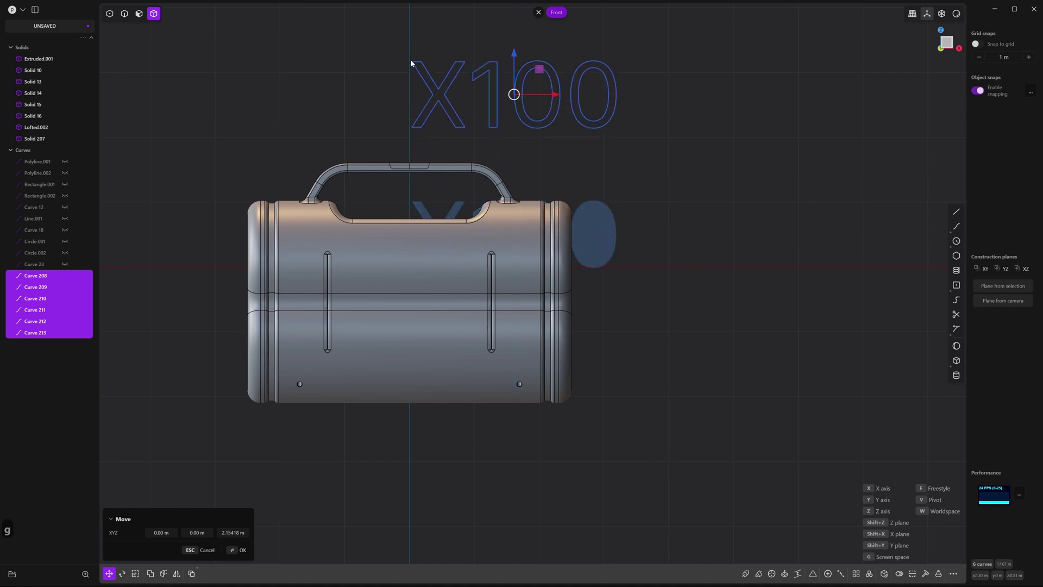
pyautogui.rightClick(409, 56)
pyautogui.moveTo(356, 78); pyautogui.dragTo(439, 174, button='middle')
pyautogui.scroll(5, 441, 272)
# Extrude the X100 letter regions into four solids and view them from the front.
pyautogui.press('3')
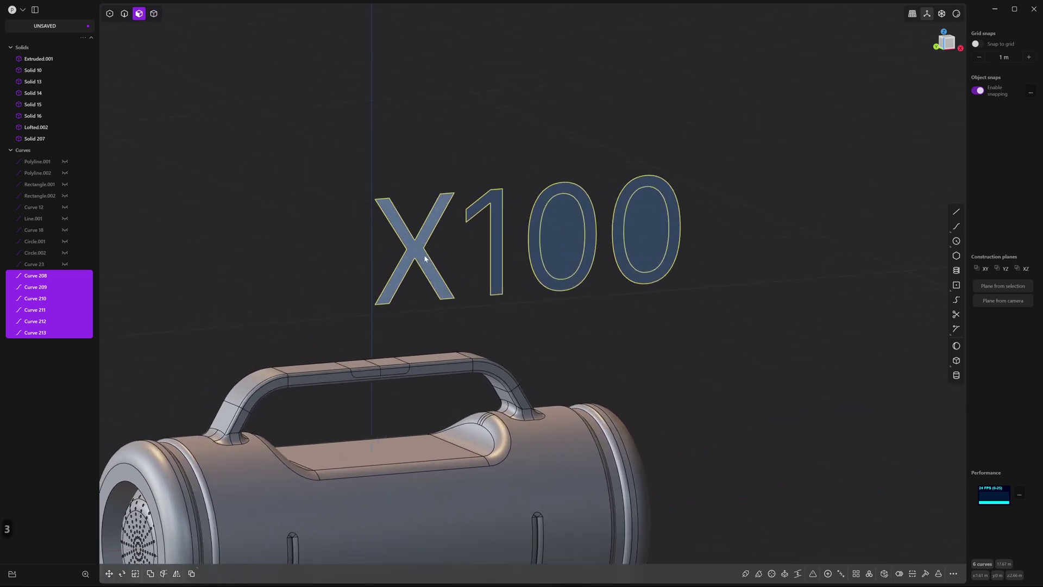
pyautogui.press('e')
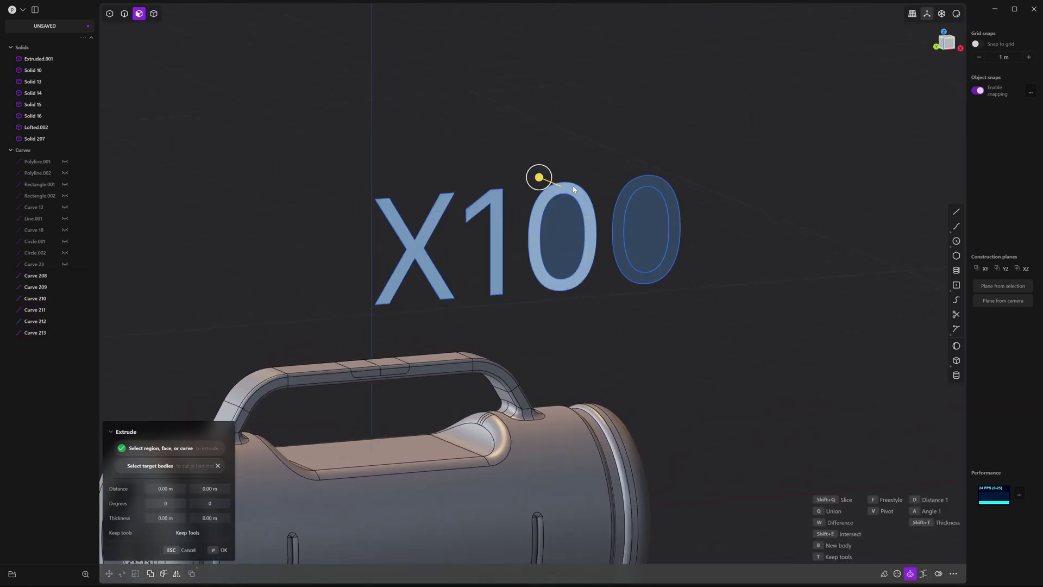
pyautogui.click(640, 183)
pyautogui.moveTo(617, 174); pyautogui.dragTo(630, 185)
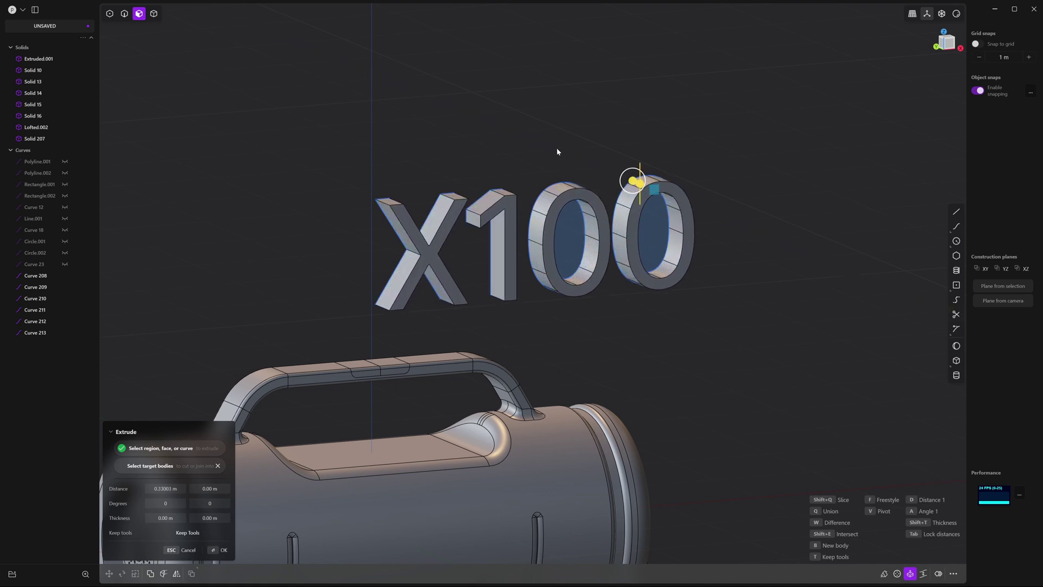
pyautogui.press('Return')
pyautogui.press('4')
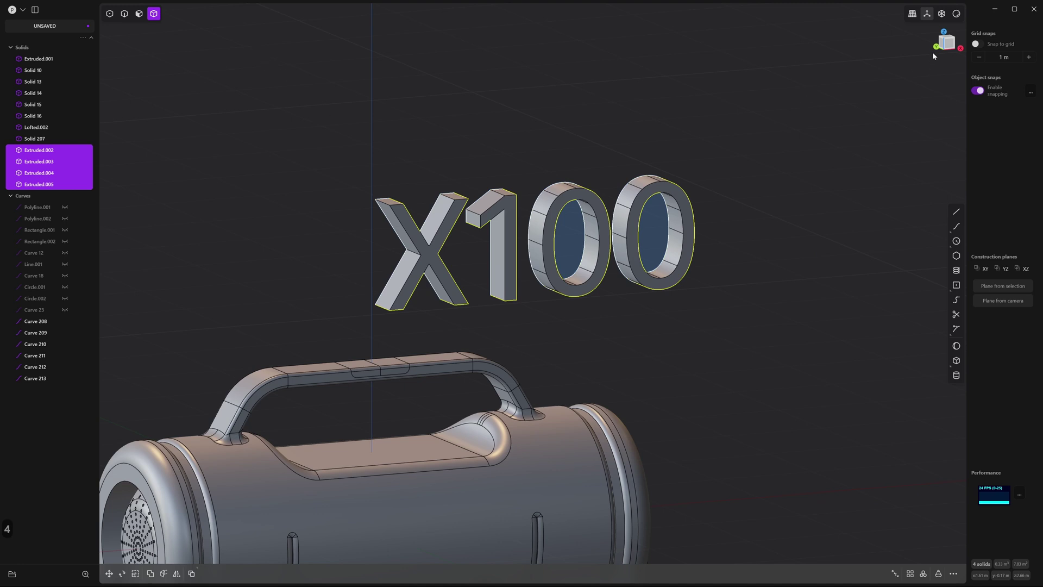
pyautogui.click(949, 48)
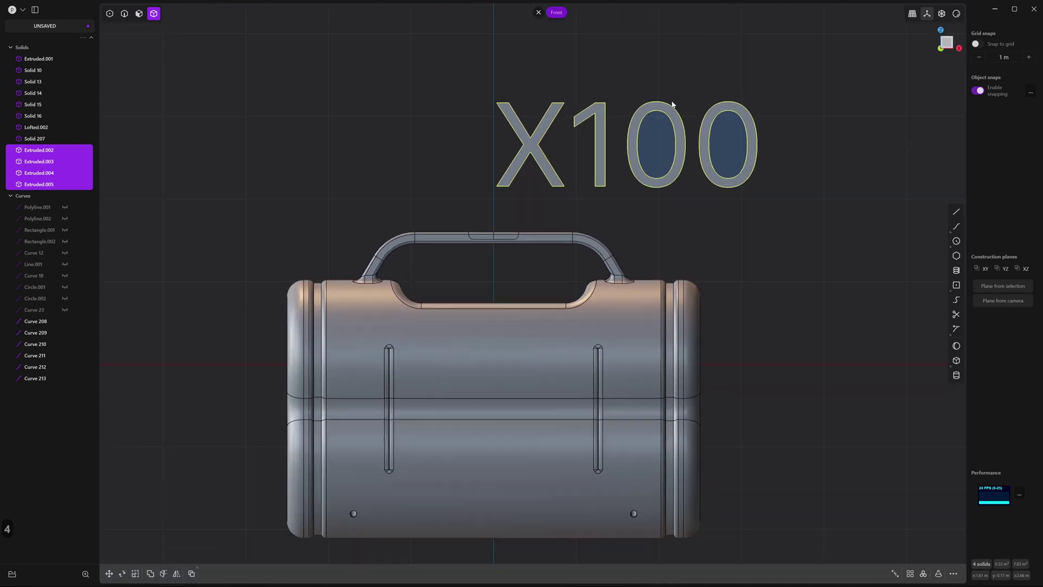
# Place a shrunken copy of the X100 letters on the case front and raise it.
pyautogui.press('g')
pyautogui.press('g')
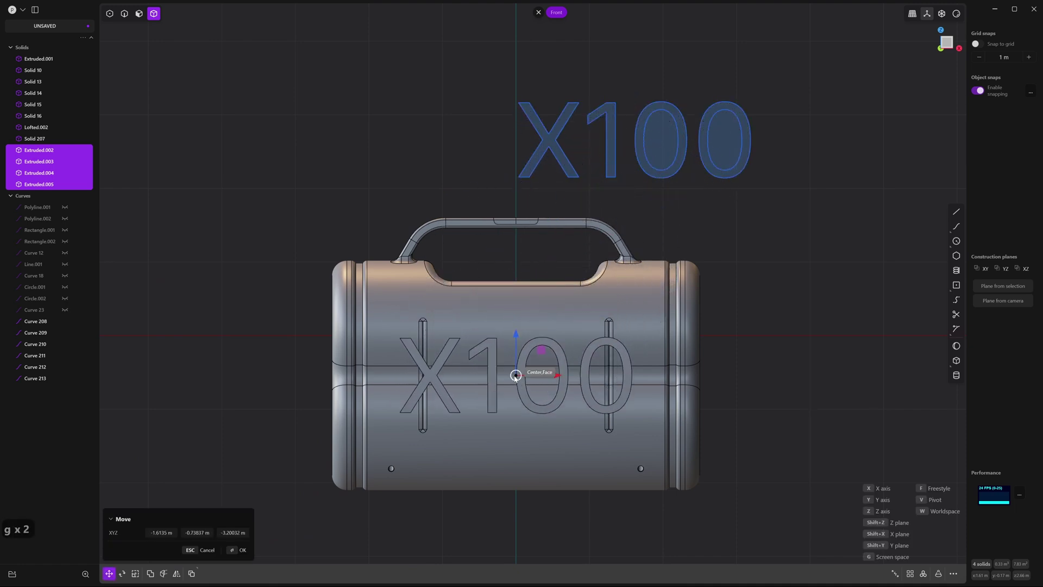
pyautogui.click(515, 376)
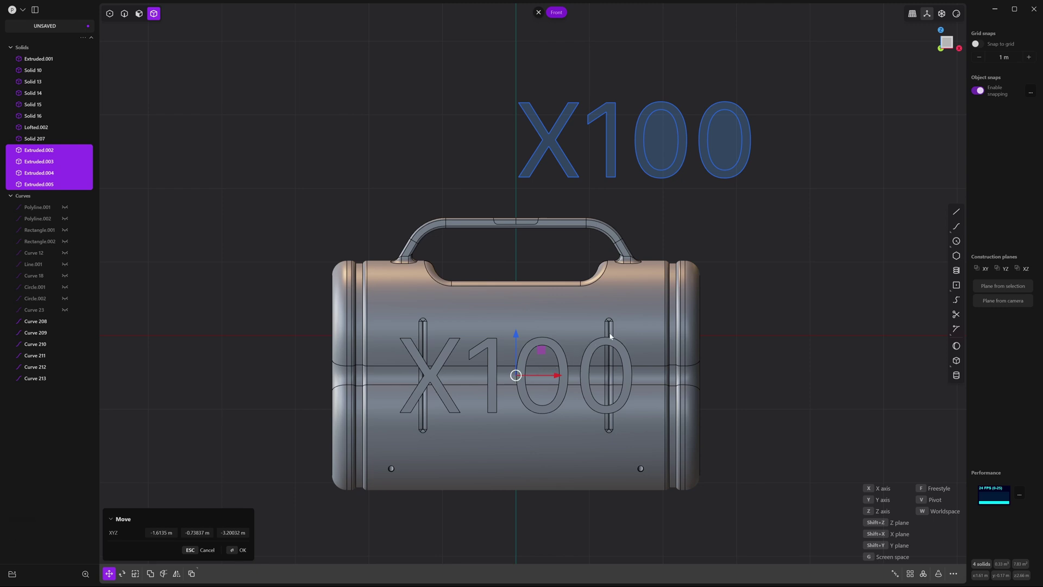
pyautogui.press('s')
pyautogui.press('s')
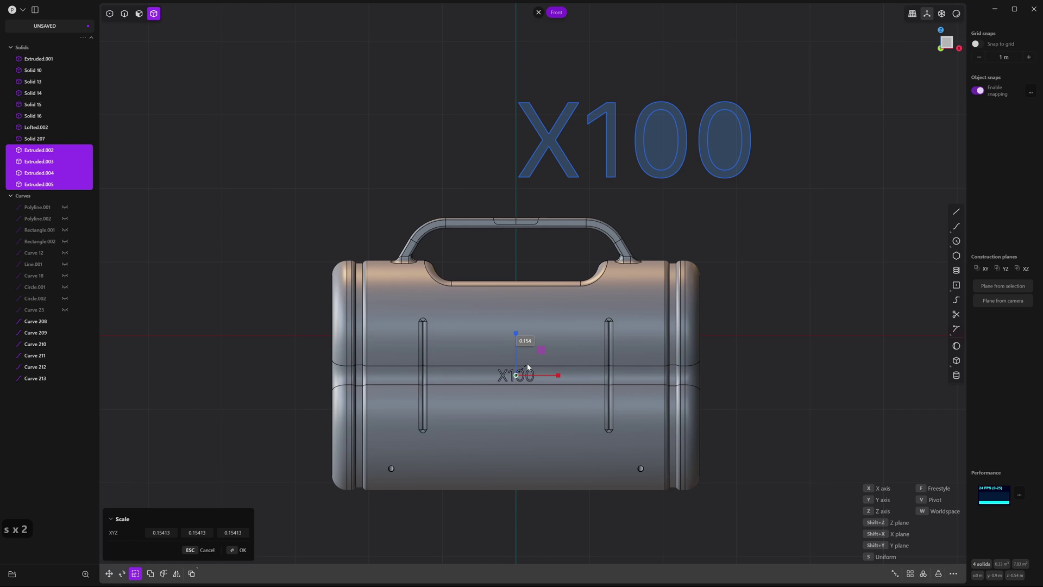
pyautogui.press('g')
pyautogui.moveTo(518, 336); pyautogui.dragTo(519, 279)
pyautogui.moveTo(464, 305); pyautogui.dragTo(535, 344, button='middle')
pyautogui.scroll(5, 452, 305)
# Push the letters onto the case surface and tilt them about 10.87° around X.
pyautogui.moveTo(514, 285); pyautogui.dragTo(525, 298)
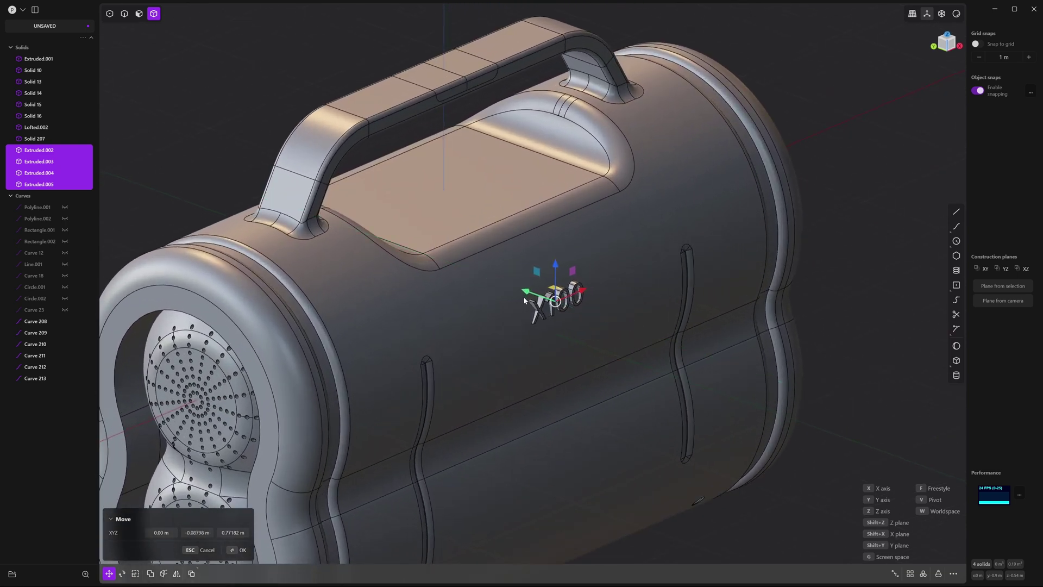
pyautogui.scroll(10, 591, 331)
pyautogui.moveTo(612, 321); pyautogui.dragTo(632, 321, button='middle')
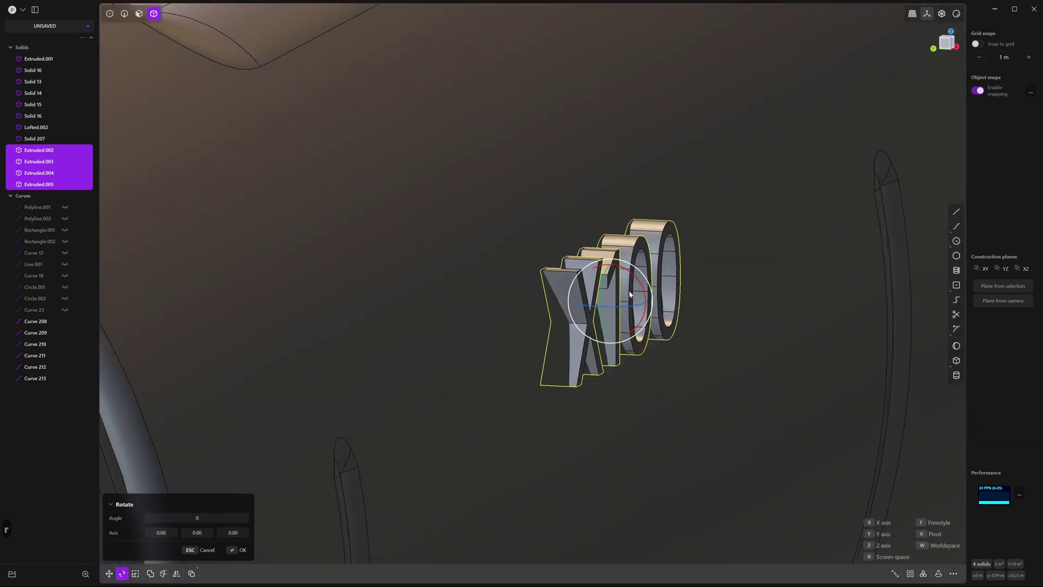
pyautogui.press('r')
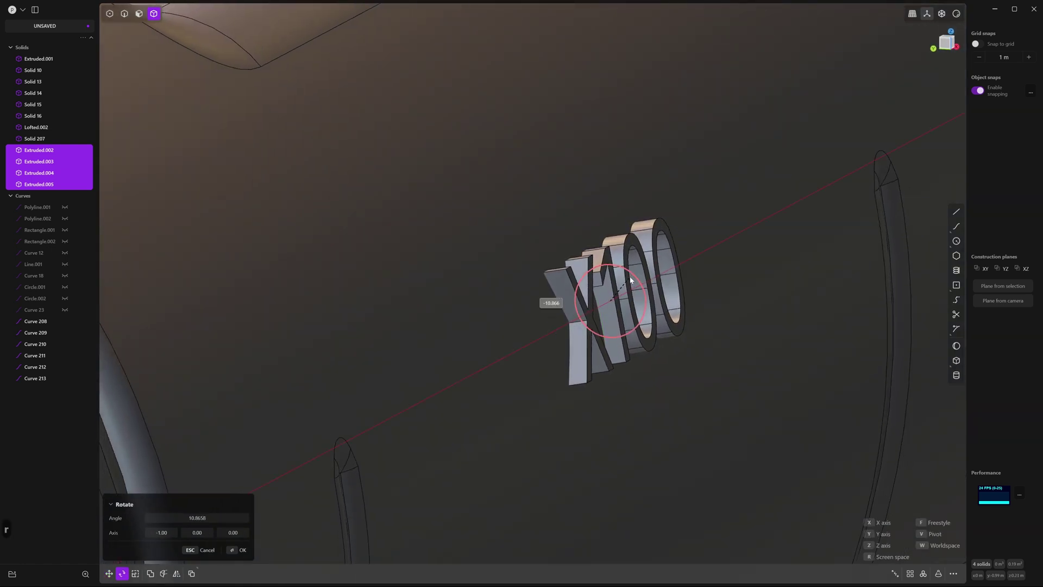
pyautogui.click(719, 311)
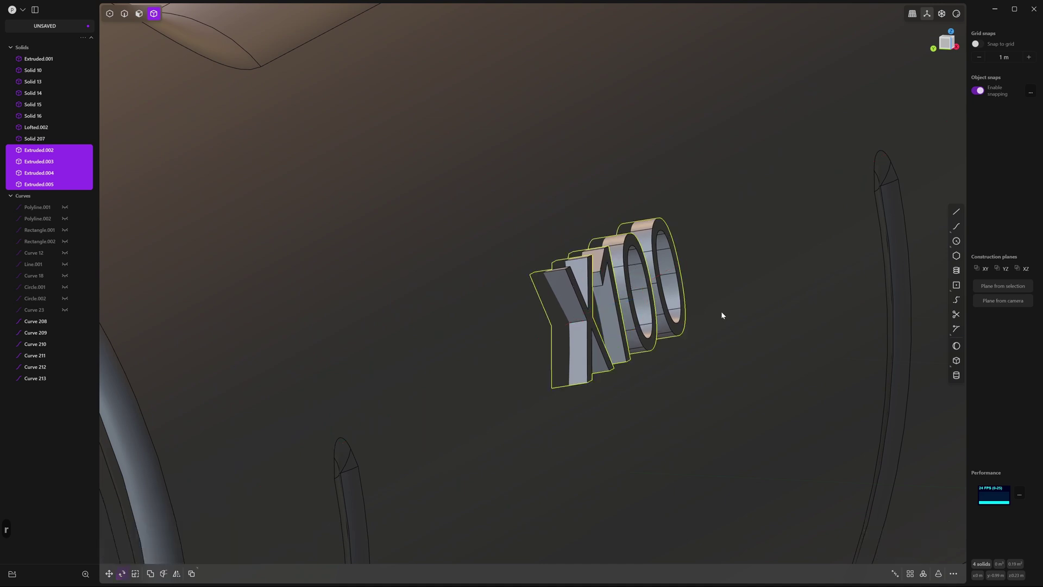
# Select the main body together with the X, 1, 0 and 0 letter solids.
pyautogui.click(505, 186)
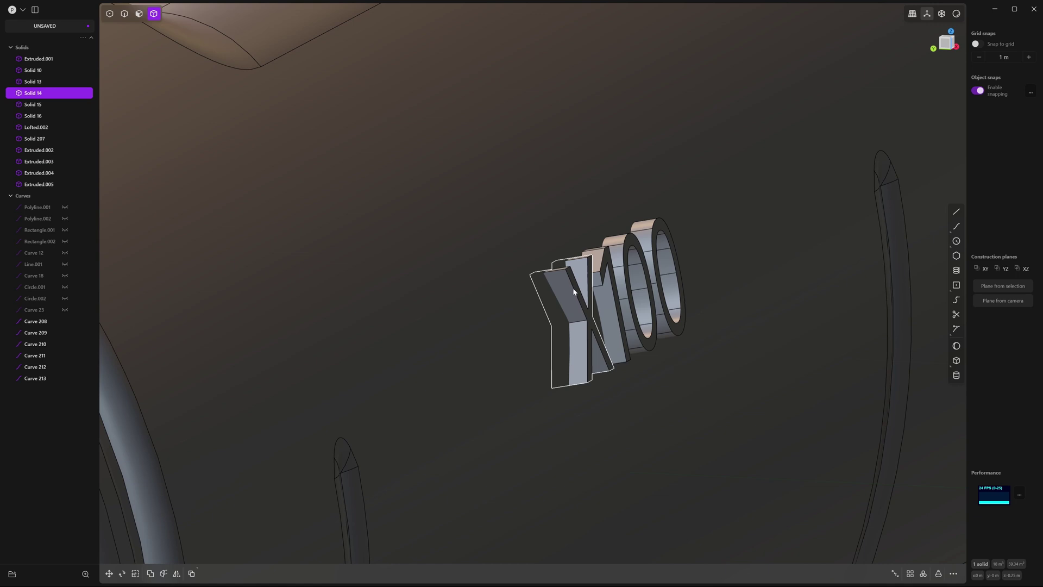
pyautogui.keyDown('shift'); pyautogui.click(575, 304); pyautogui.keyUp('shift')
pyautogui.keyDown('shift'); pyautogui.click(602, 304); pyautogui.keyUp('shift')
pyautogui.keyDown('shift'); pyautogui.click(630, 293); pyautogui.keyUp('shift')
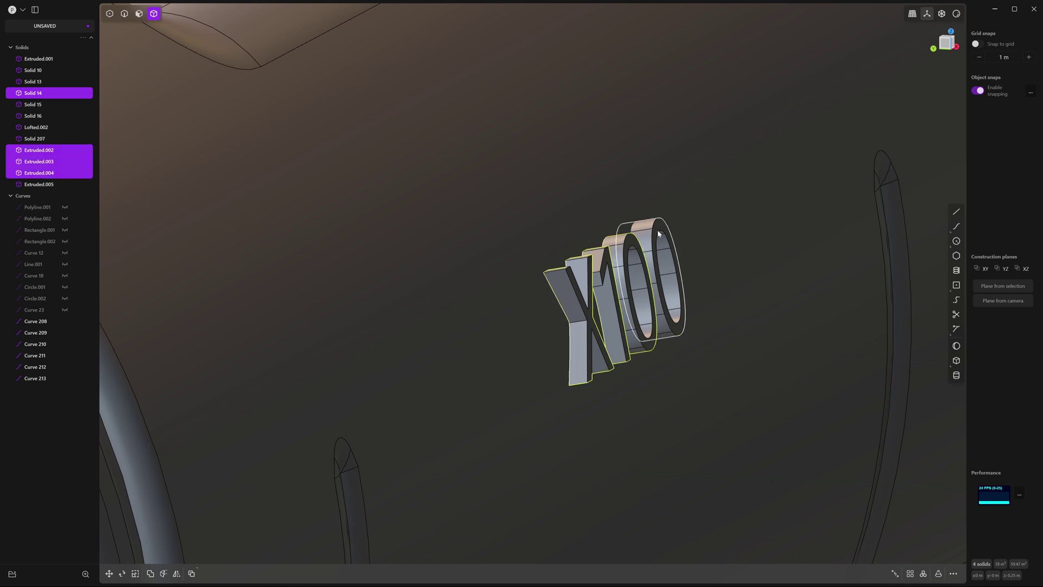
pyautogui.keyDown('shift'); pyautogui.click(658, 231); pyautogui.keyUp('shift')
pyautogui.scroll(-7, 769, 280)
# Engrave X100 into the white body with a Boolean Difference that subtracts the letter solids.
pyautogui.moveTo(643, 261); pyautogui.dragTo(420, 215, button='middle')
pyautogui.press('q')
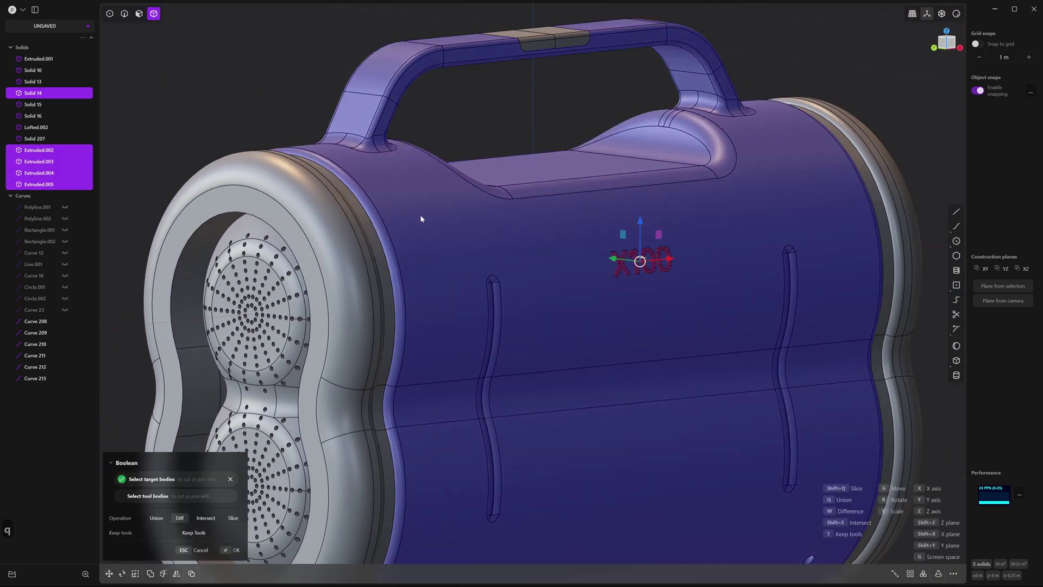
pyautogui.press('Return')
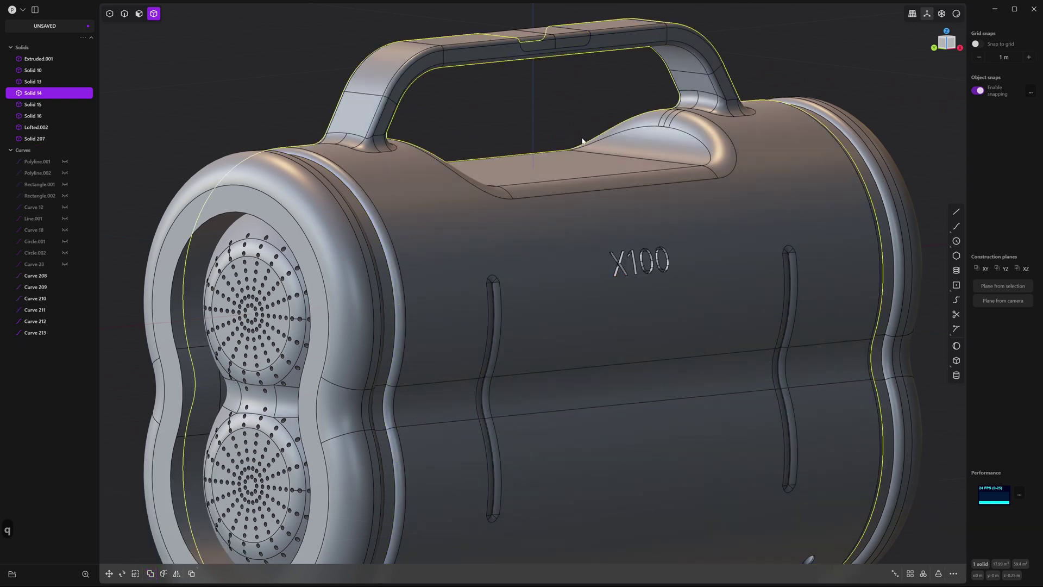
pyautogui.moveTo(636, 221)
pyautogui.mouseDown(button='middle')
pyautogui.moveTo(619, 229)
pyautogui.moveTo(638, 235)
pyautogui.mouseUp(button='middle')
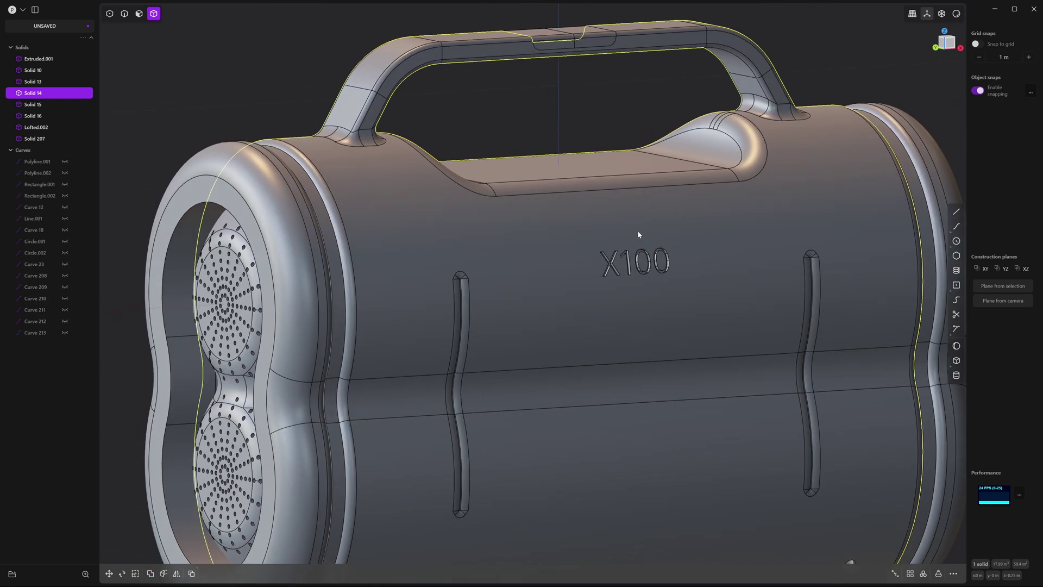
pyautogui.press('/')
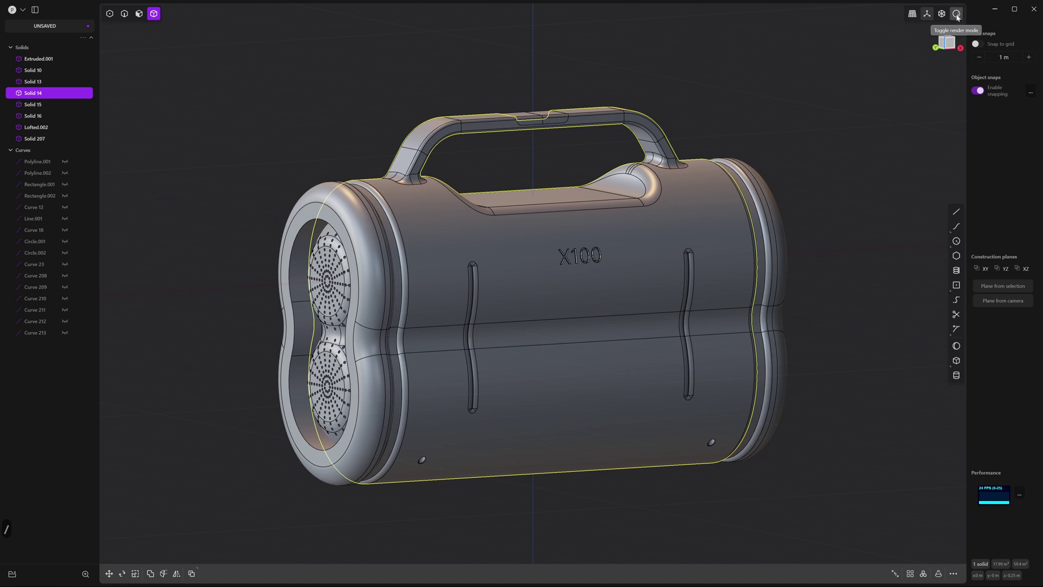
# Switch the viewport to rendered shading and box-select every solid of the model.
pyautogui.click(957, 16)
pyautogui.moveTo(853, 243)
pyautogui.keyDown('shift'); pyautogui.mouseDown(button='middle')
pyautogui.moveTo(842, 227)
pyautogui.moveTo(812, 229)
pyautogui.moveTo(832, 225)
pyautogui.moveTo(837, 248)
pyautogui.moveTo(840, 226)
pyautogui.mouseUp(button='middle'); pyautogui.keyUp('shift')
pyautogui.moveTo(875, 18); pyautogui.dragTo(183, 508)
# Give all solids a matte off-white material with roughness 0.8 and 222 grey colour.
pyautogui.press('m')
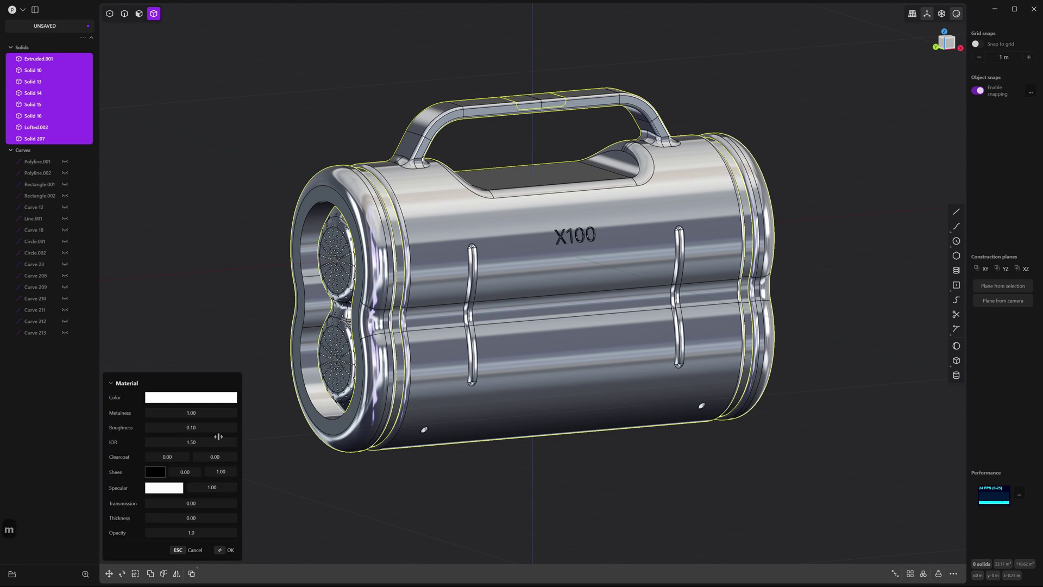
pyautogui.click(205, 423)
pyautogui.write('.8')
pyautogui.press('Return')
pyautogui.click(200, 400)
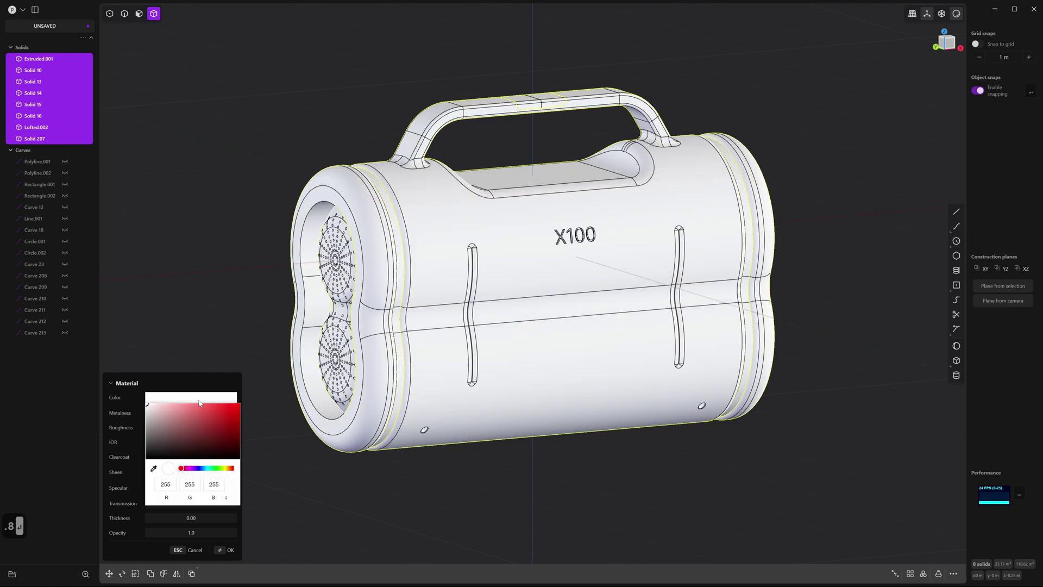
pyautogui.click(147, 410)
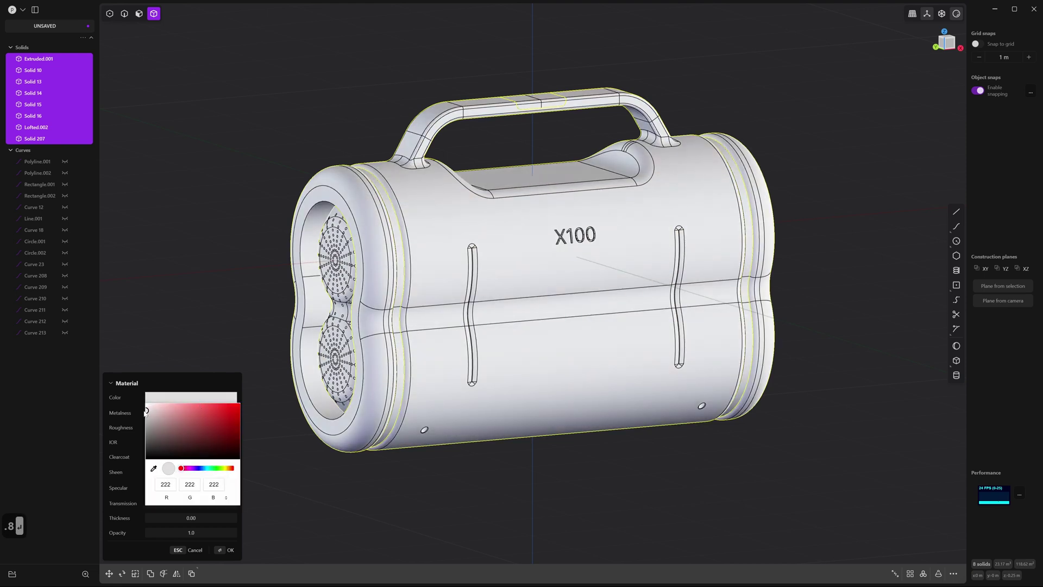
pyautogui.click(226, 550)
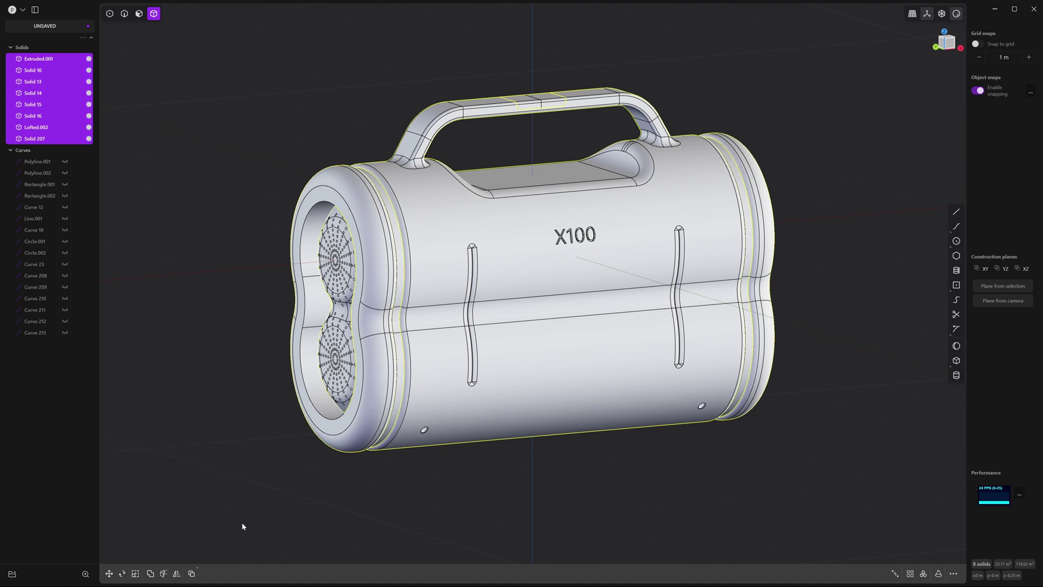
pyautogui.click(242, 522)
# Make both end caps dark grey metallic, colour 84 grey, with roughness 0.43.
pyautogui.click(368, 421)
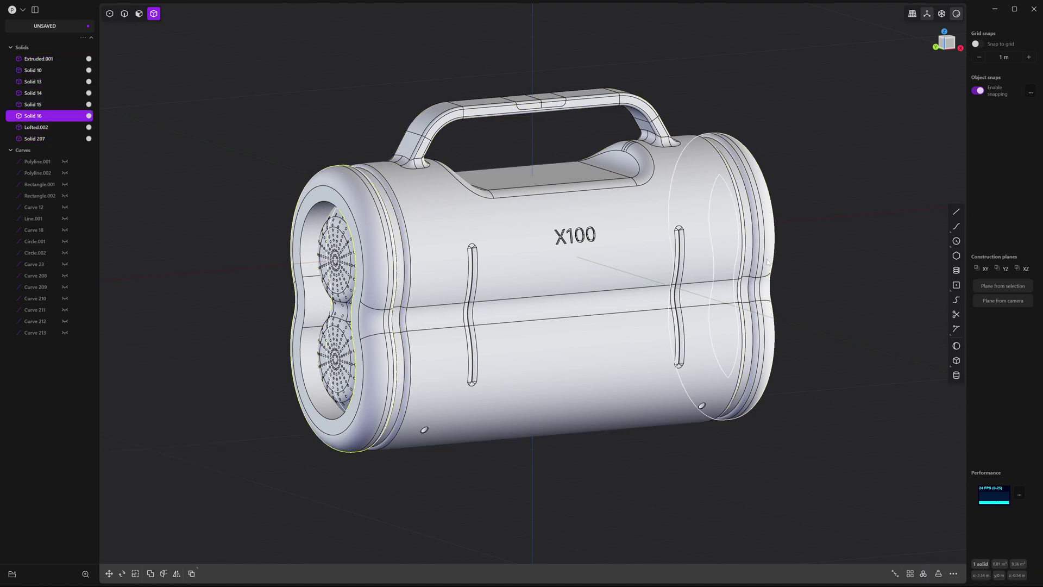
pyautogui.keyDown('shift'); pyautogui.click(773, 235); pyautogui.keyUp('shift')
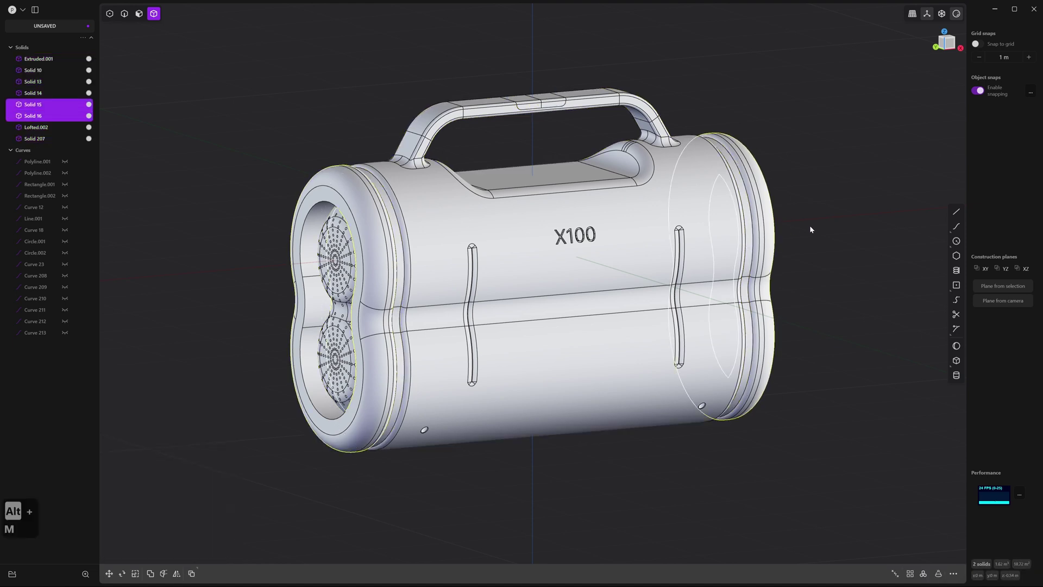
pyautogui.hotkey('alt', 'm')
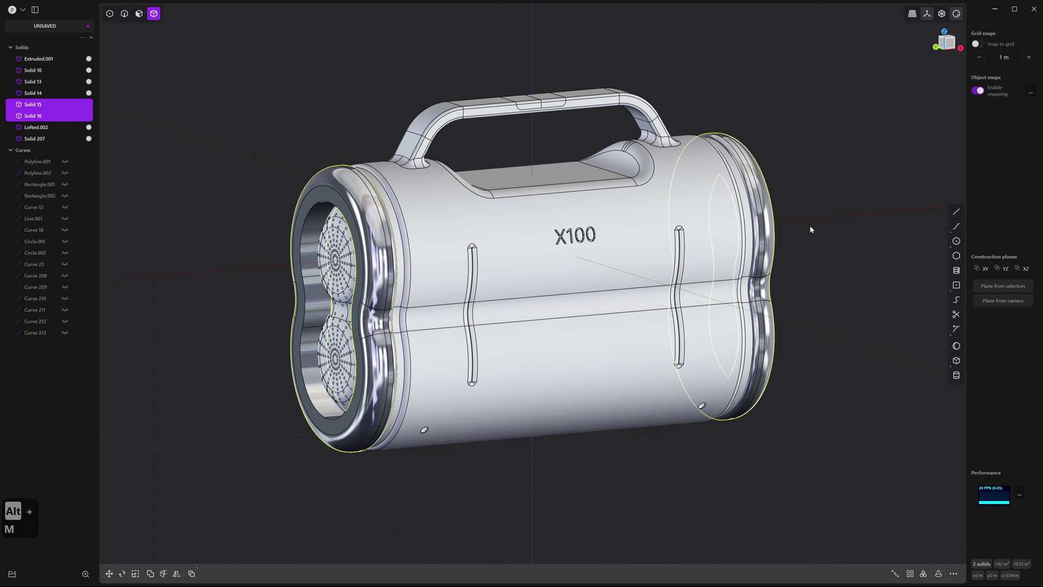
pyautogui.press('m')
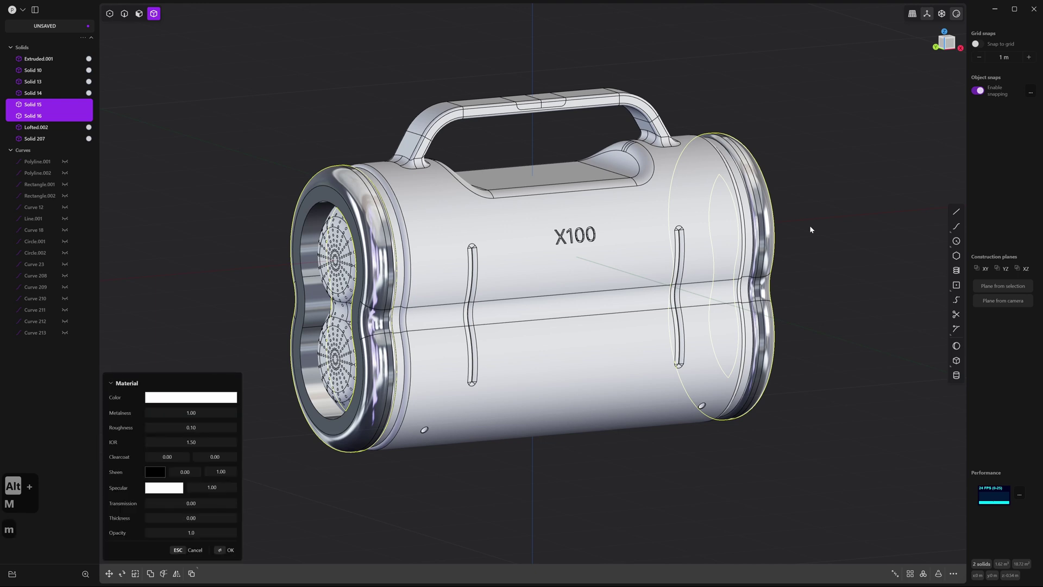
pyautogui.click(183, 398)
pyautogui.moveTo(165, 436); pyautogui.dragTo(136, 440)
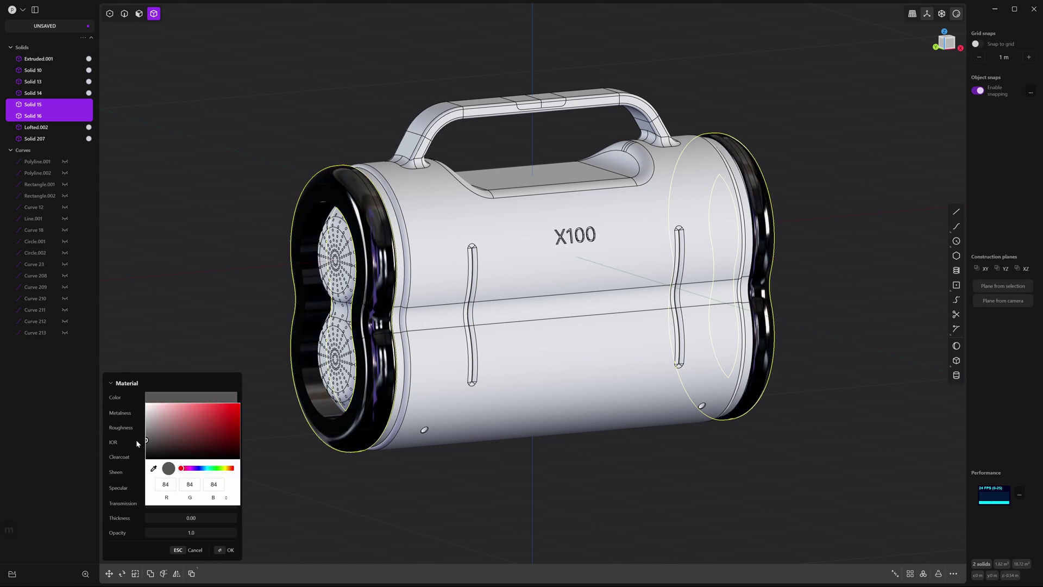
pyautogui.click(134, 442)
pyautogui.moveTo(197, 428); pyautogui.dragTo(209, 429)
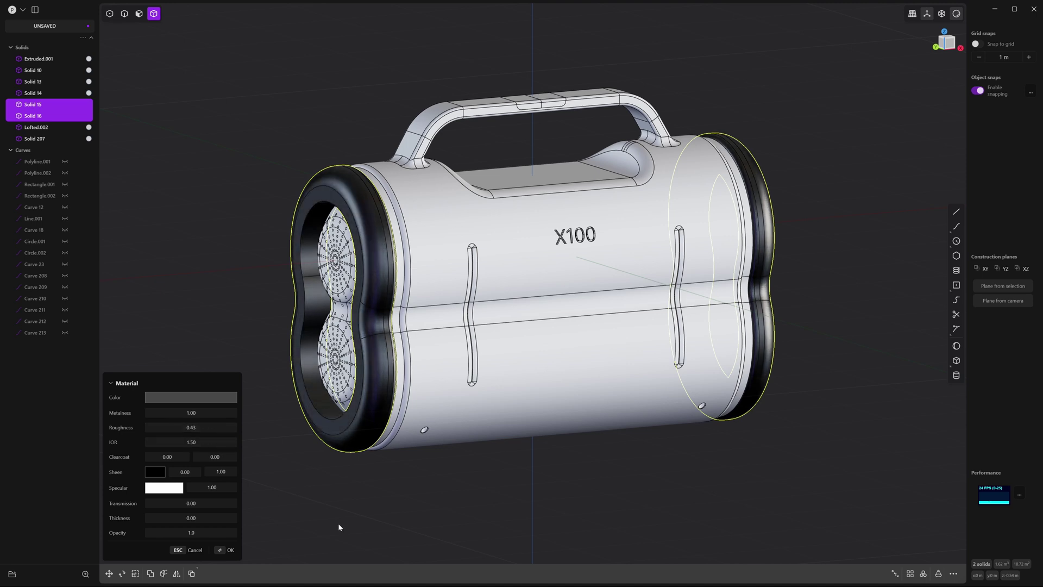
pyautogui.press('Return')
pyautogui.click(380, 499)
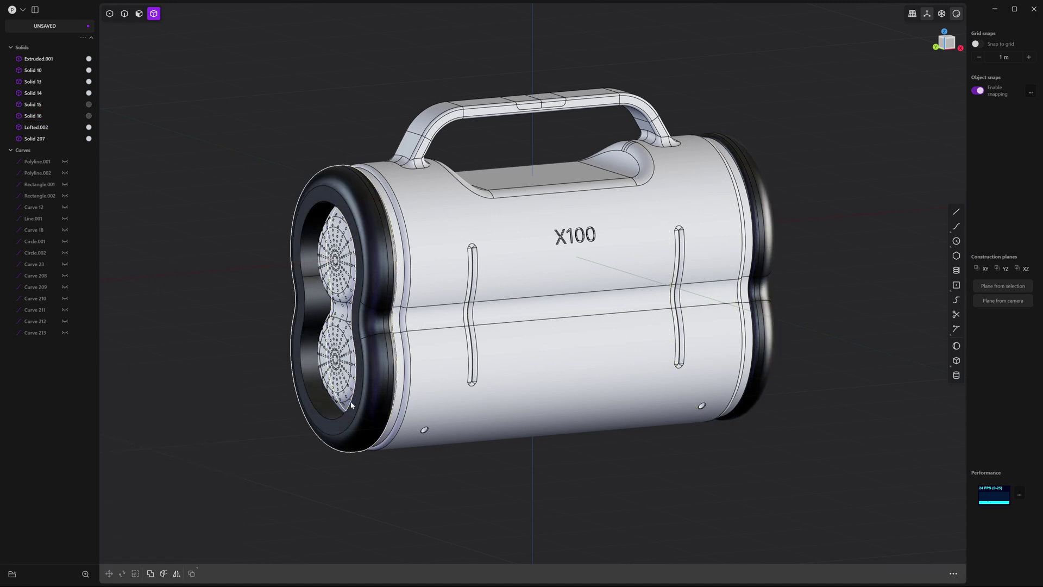
# Give both speaker grilles a metallic material in mid grey, RGB 110.
pyautogui.click(333, 376)
pyautogui.moveTo(715, 479); pyautogui.dragTo(377, 450, button='middle')
pyautogui.keyDown('shift'); pyautogui.click(620, 375); pyautogui.keyUp('shift')
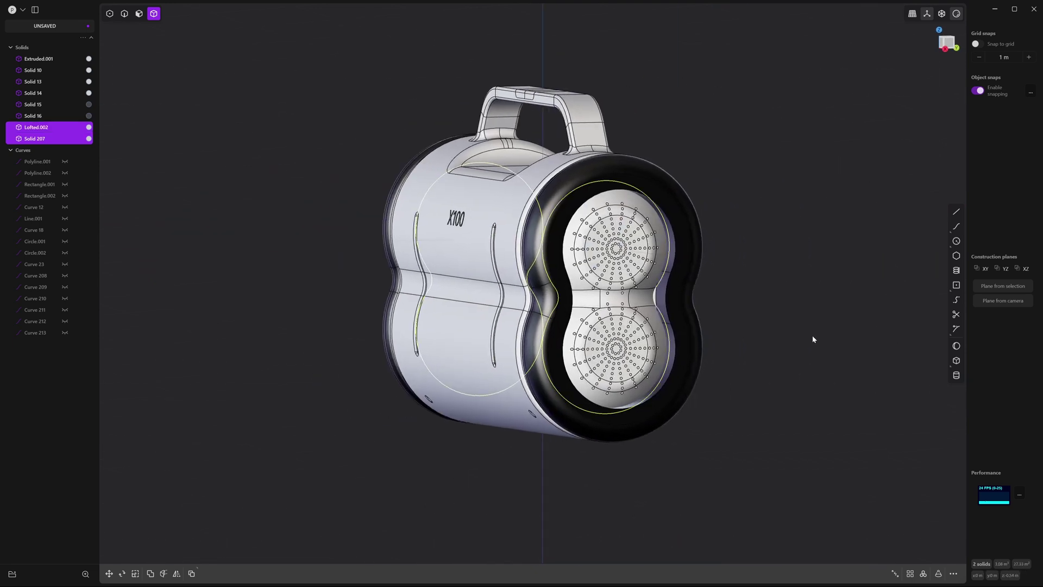
pyautogui.hotkey('alt', 'm')
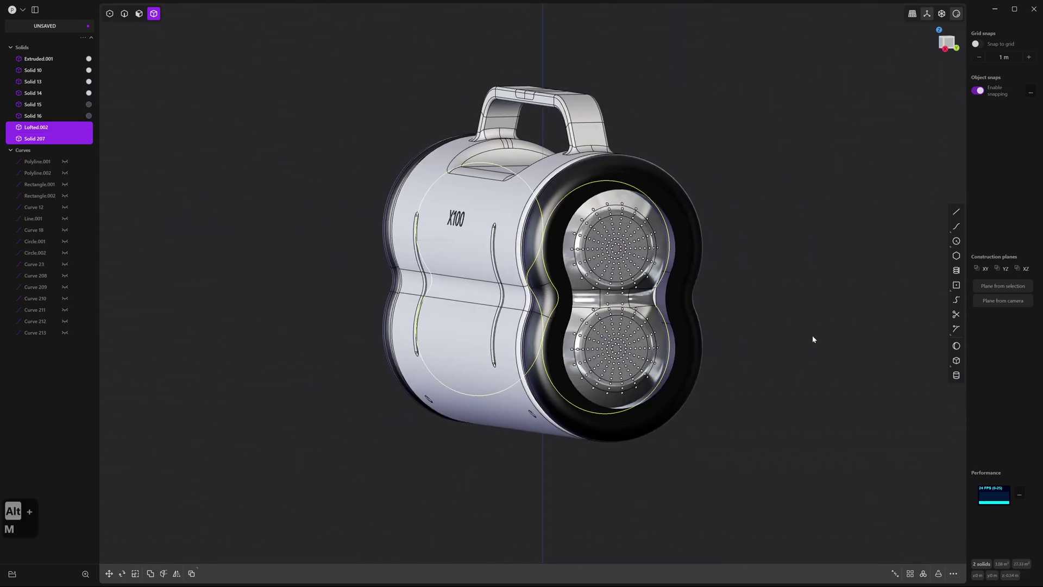
pyautogui.press('m')
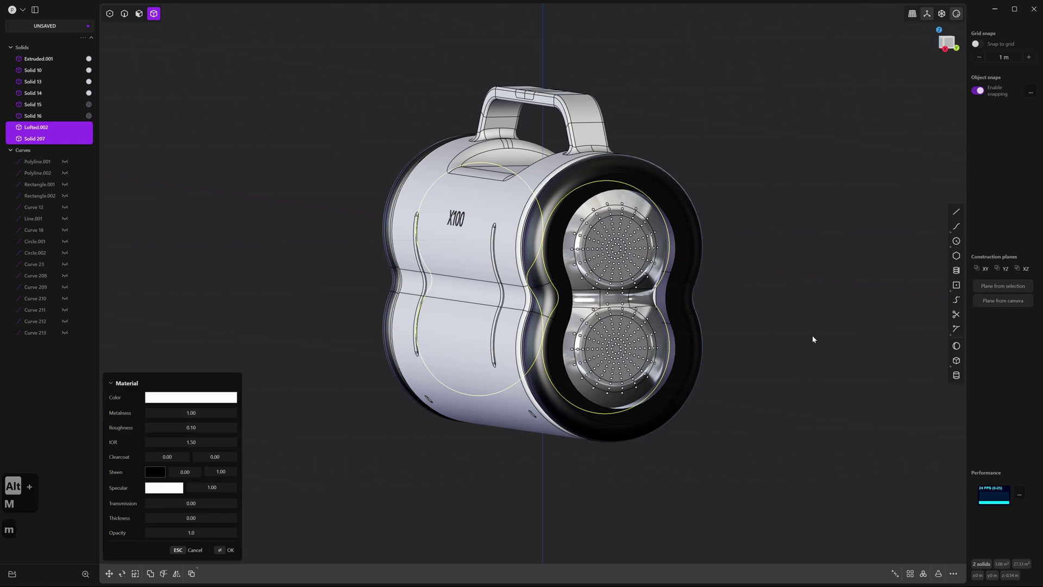
pyautogui.click(183, 399)
pyautogui.moveTo(160, 420); pyautogui.dragTo(121, 436)
pyautogui.rightClick(408, 441)
pyautogui.click(381, 454)
# Select the small button on the handle top and open its material settings.
pyautogui.moveTo(381, 455); pyautogui.dragTo(539, 462, button='middle')
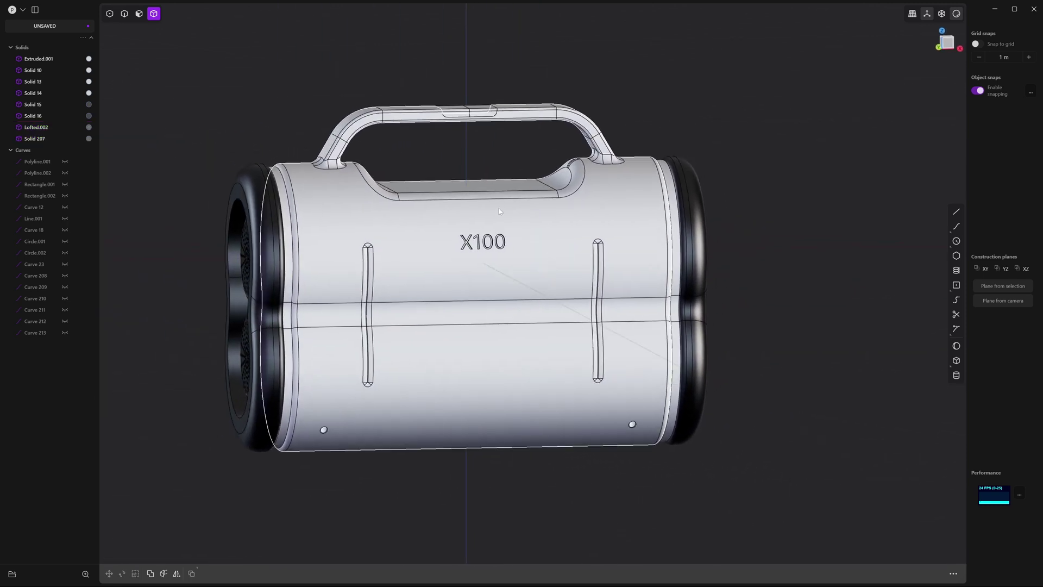
pyautogui.click(467, 113)
pyautogui.hotkey('alt', 'm')
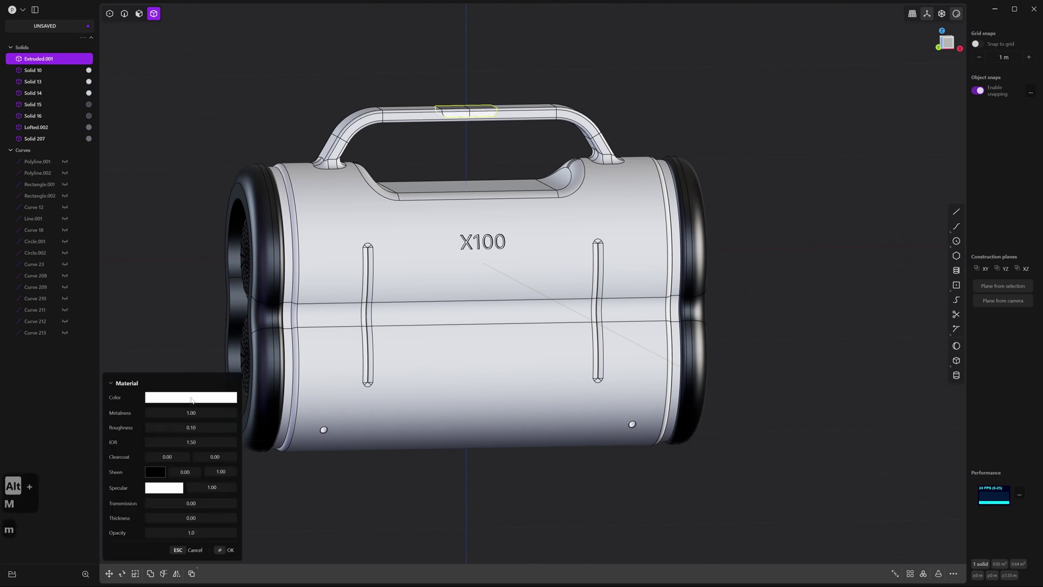
# Colour the handle's top button bright red, RGB 230, 24, 10.
pyautogui.click(192, 399)
pyautogui.moveTo(228, 468); pyautogui.dragTo(231, 469)
pyautogui.moveTo(229, 425); pyautogui.dragTo(233, 413)
pyautogui.moveTo(231, 468); pyautogui.dragTo(235, 468)
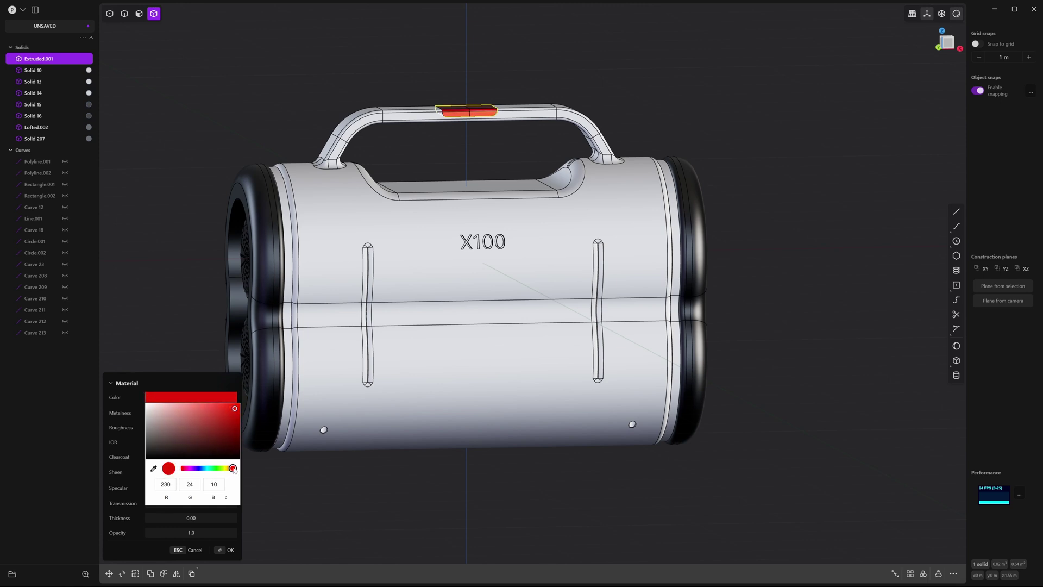
pyautogui.rightClick(350, 490)
pyautogui.click(350, 490)
# Turn off Show edges so the model displays without edge lines.
pyautogui.moveTo(426, 491); pyautogui.dragTo(488, 491, button='right')
pyautogui.scroll(-3, 487, 492)
pyautogui.moveTo(477, 491); pyautogui.dragTo(474, 497, button='middle')
pyautogui.moveTo(474, 498); pyautogui.dragTo(465, 479, button='right')
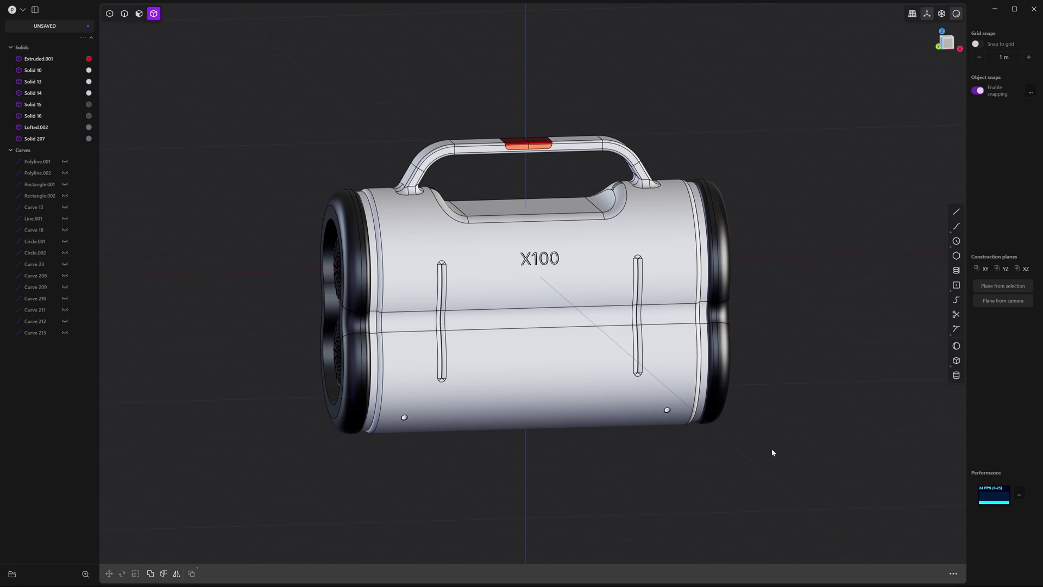
pyautogui.click(956, 14)
pyautogui.click(918, 144)
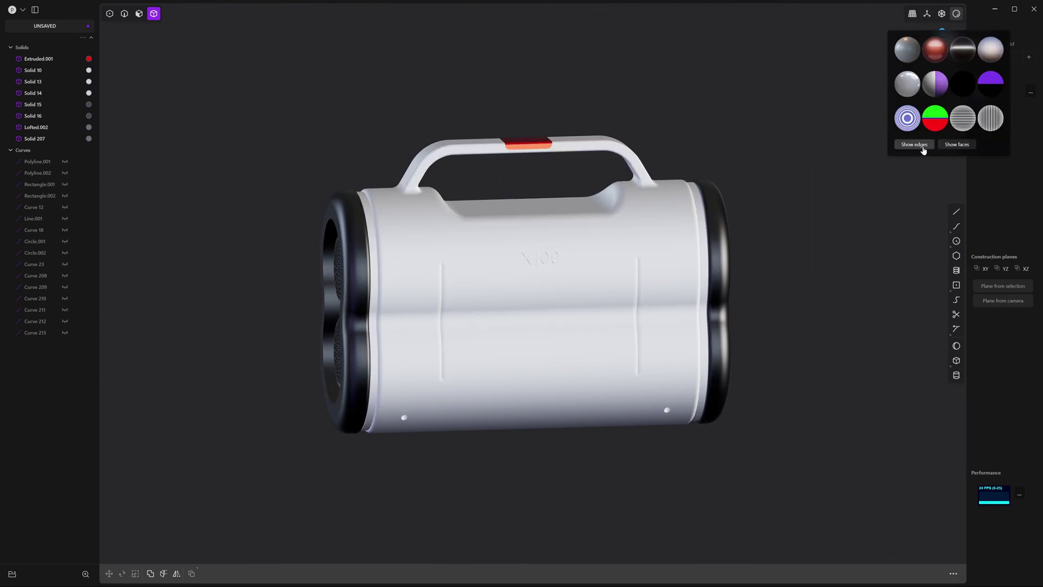
pyautogui.moveTo(679, 361); pyautogui.dragTo(532, 386, button='middle')
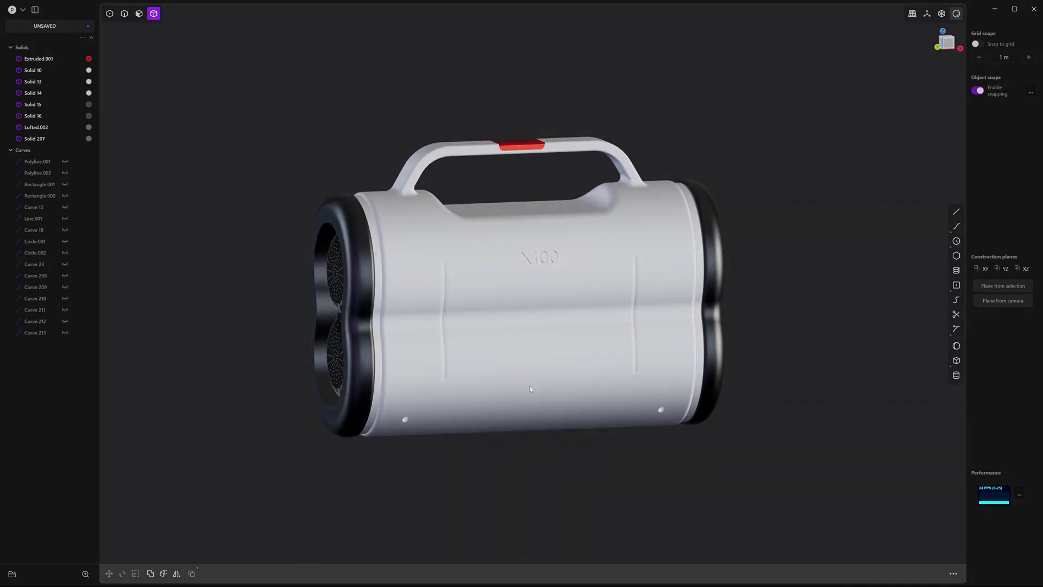